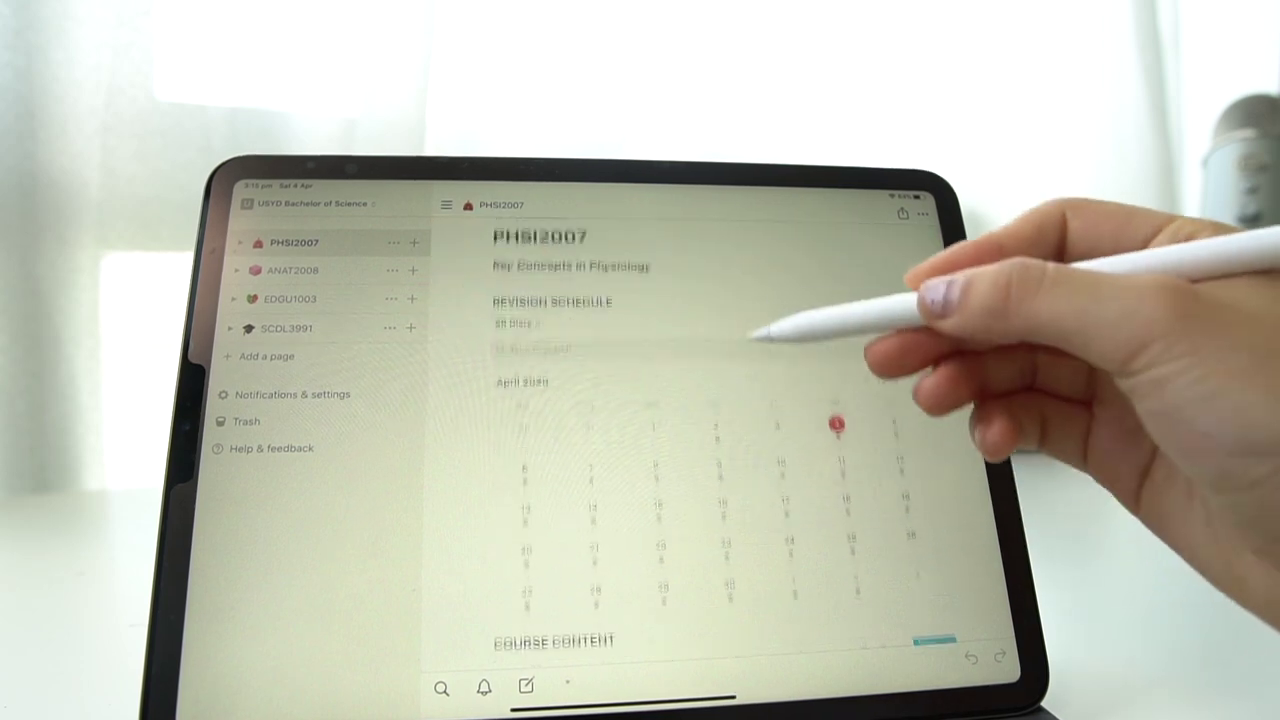
# Step: Look over the Bachelor of Science dashboard, from the Semester 2 2021 gallery and assessment table to the Subject Archive
pyautogui.scroll(-3, 775, 475)
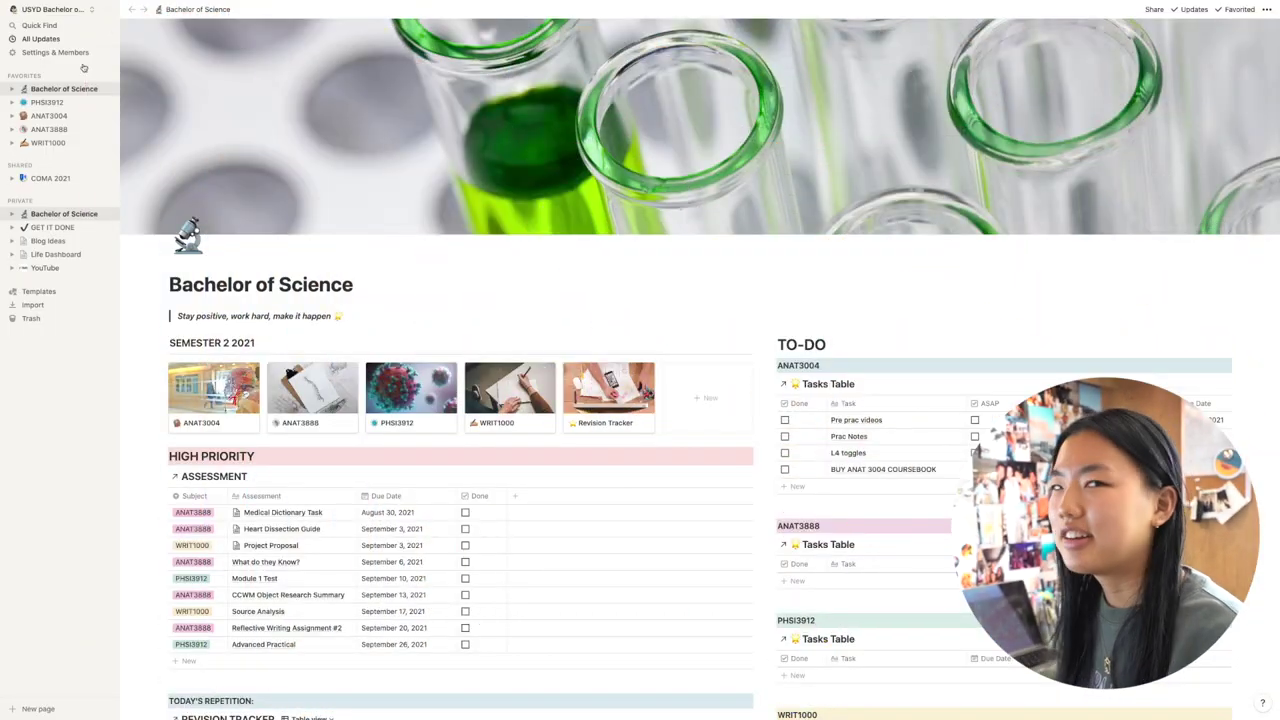
pyautogui.scroll(-1, 440, 420)
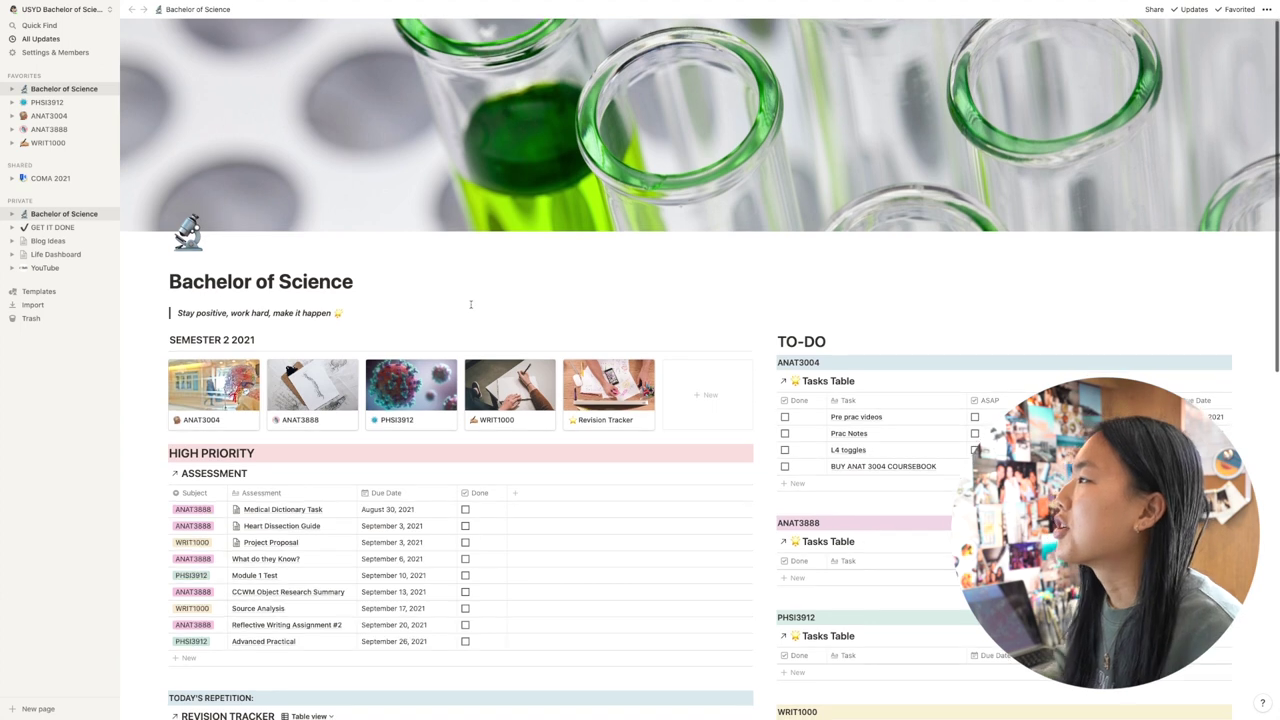
pyautogui.scroll(1, 562, 144)
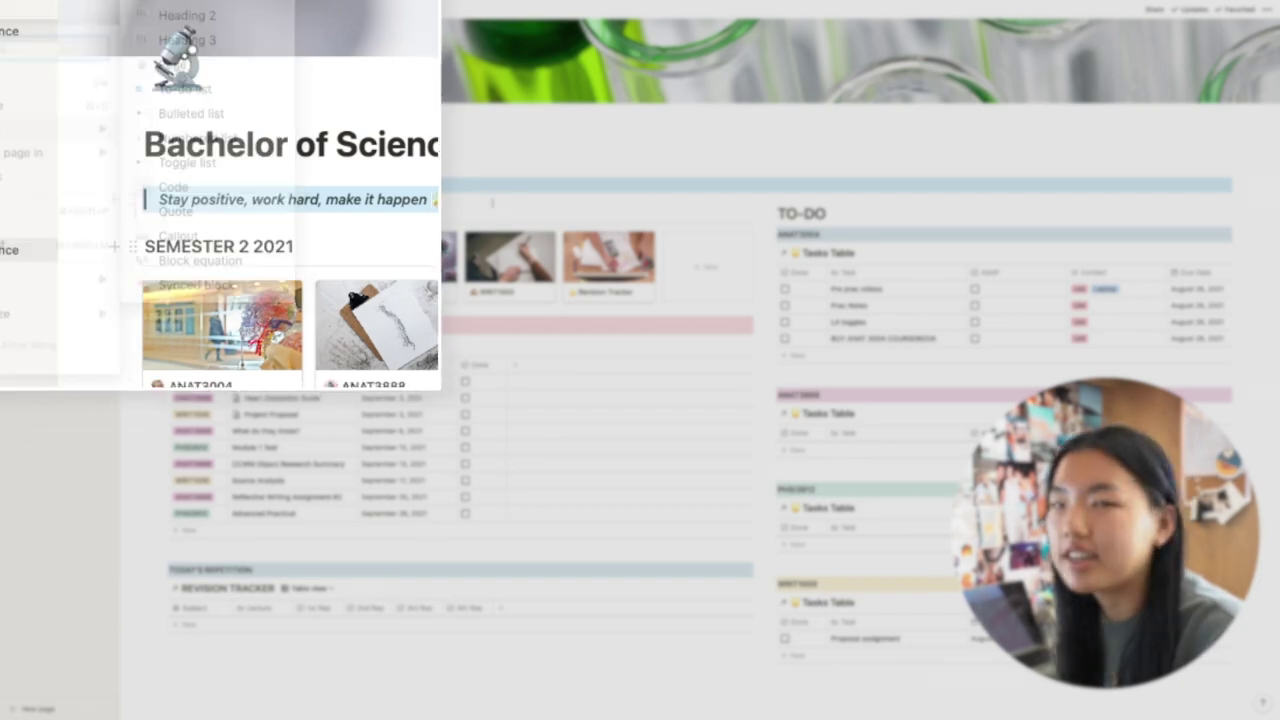
pyautogui.scroll(-1, 462, 204)
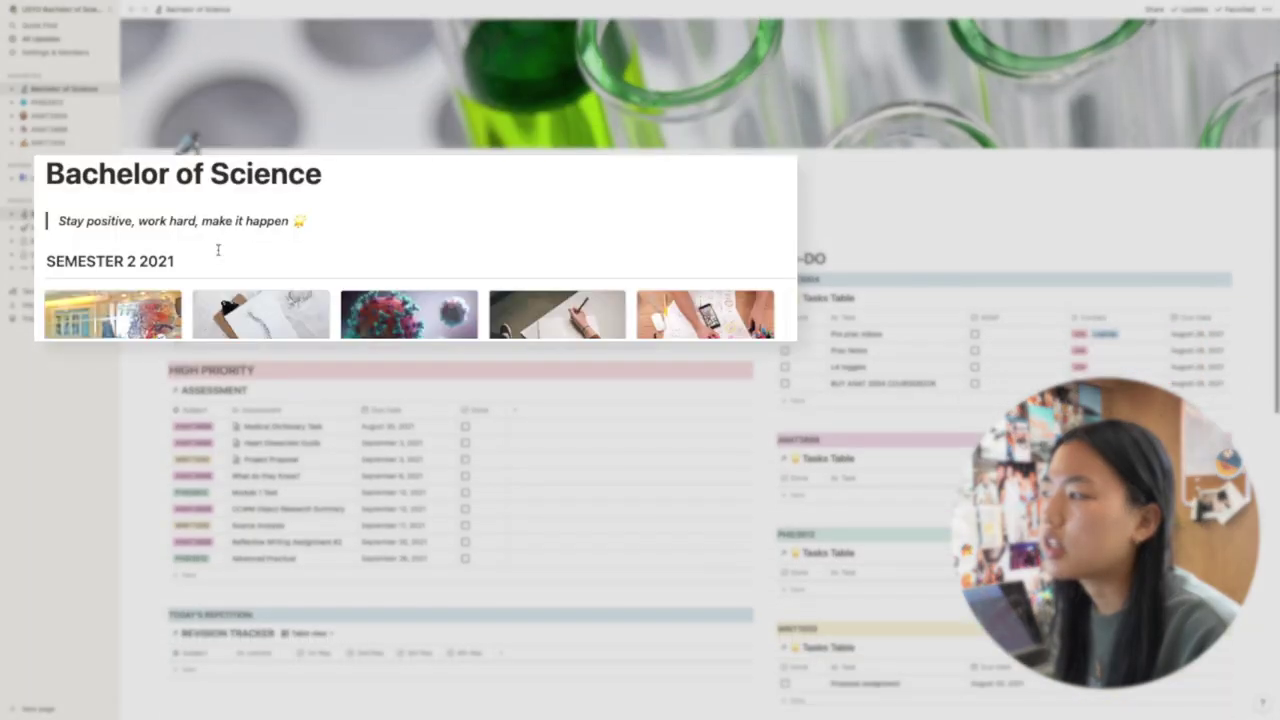
pyautogui.scroll(-1, 218, 250)
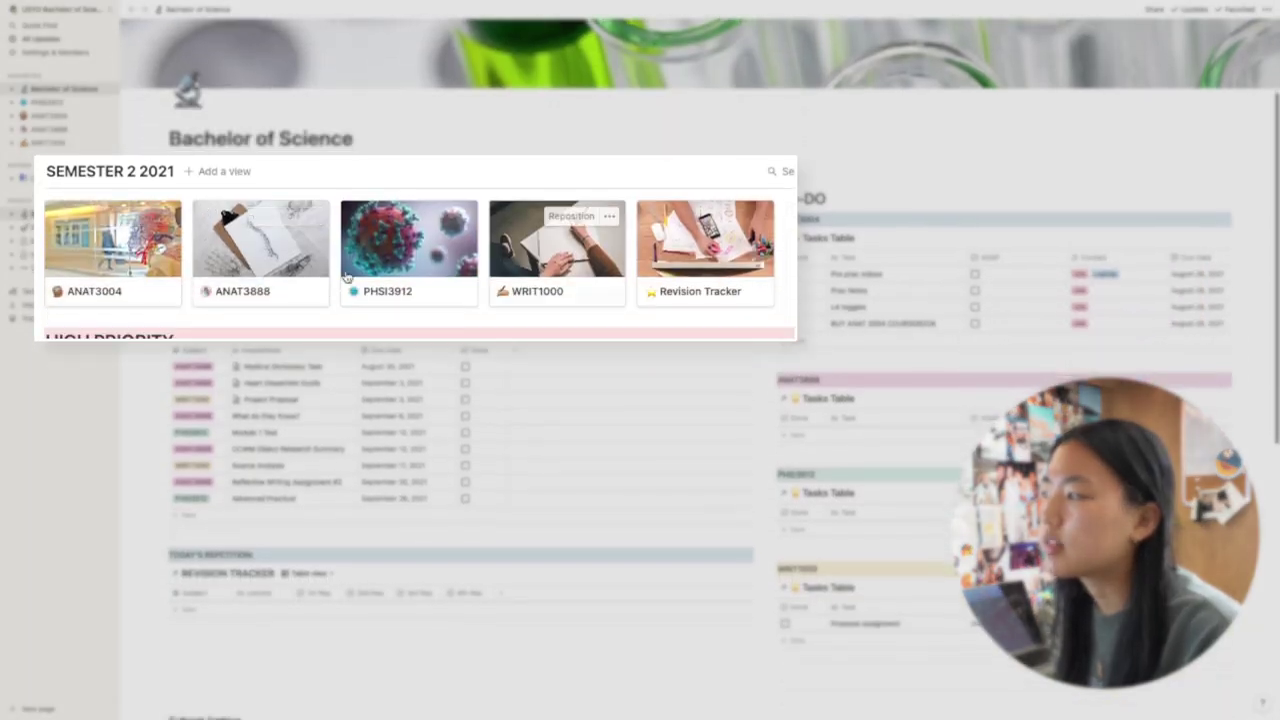
pyautogui.scroll(-5, 455, 274)
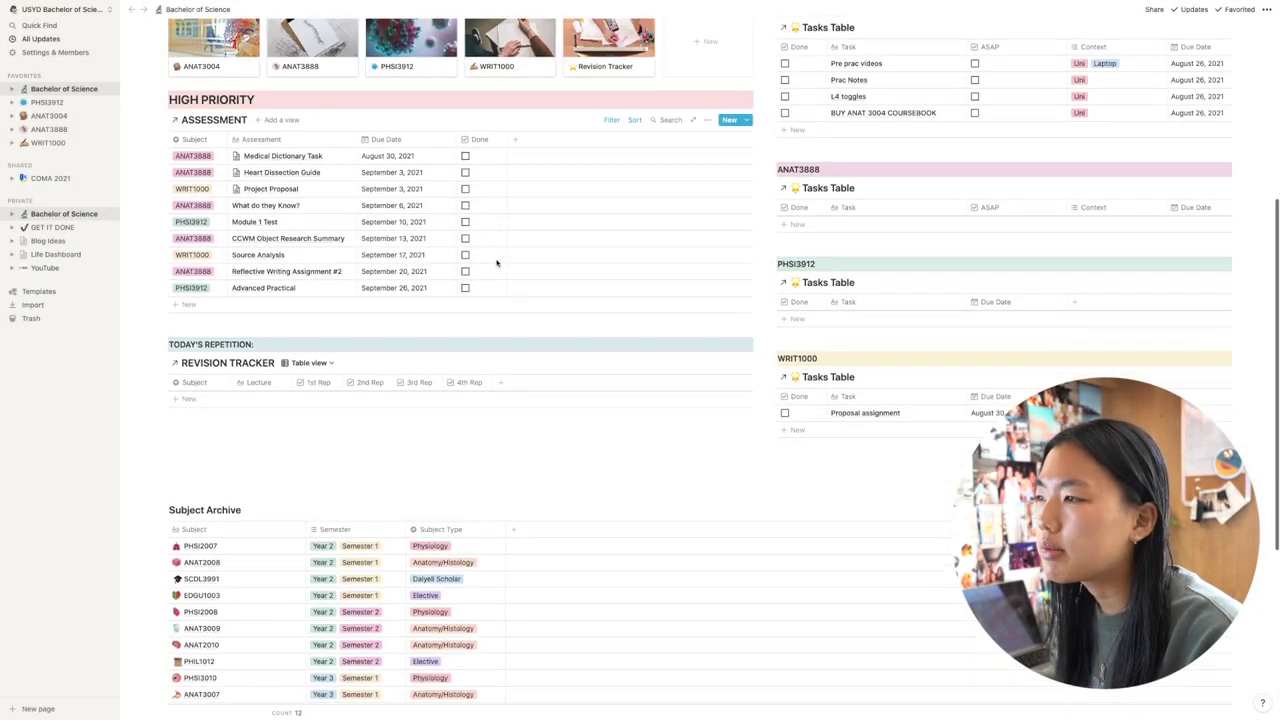
pyautogui.scroll(1, 455, 274)
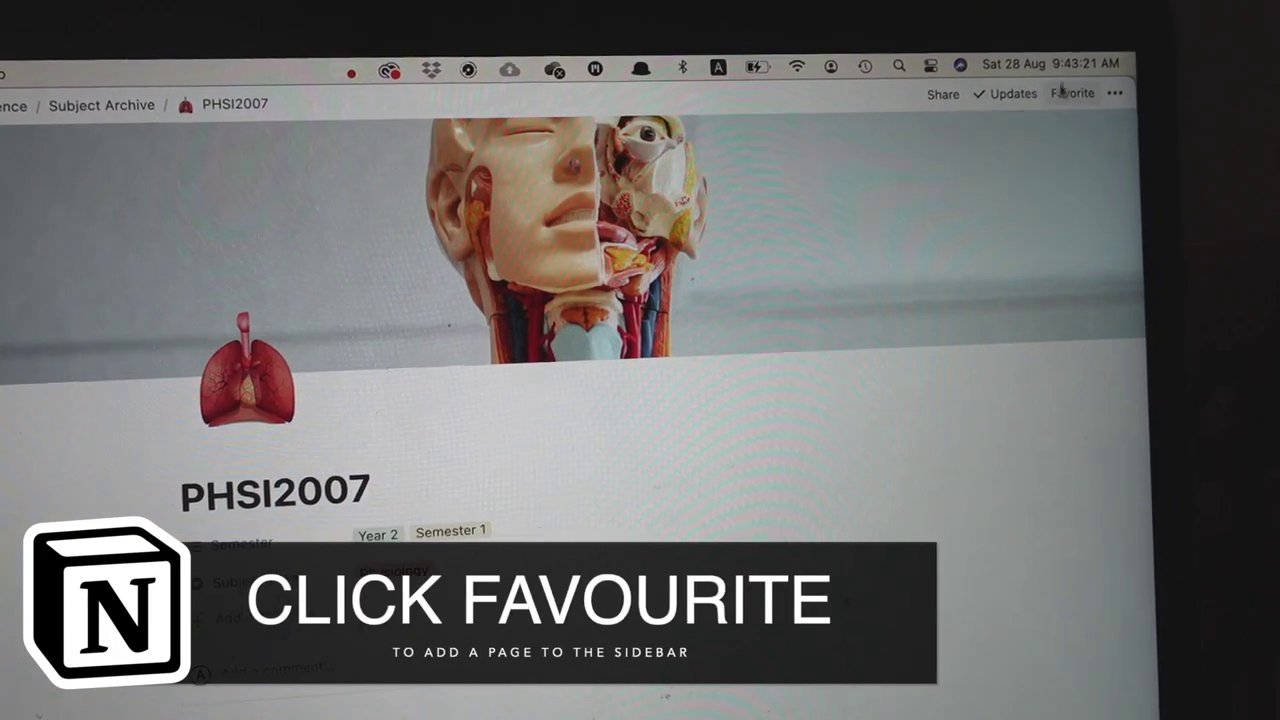
# Step: Add the PHSI2007 page to the favorites
pyautogui.click(1060, 94)
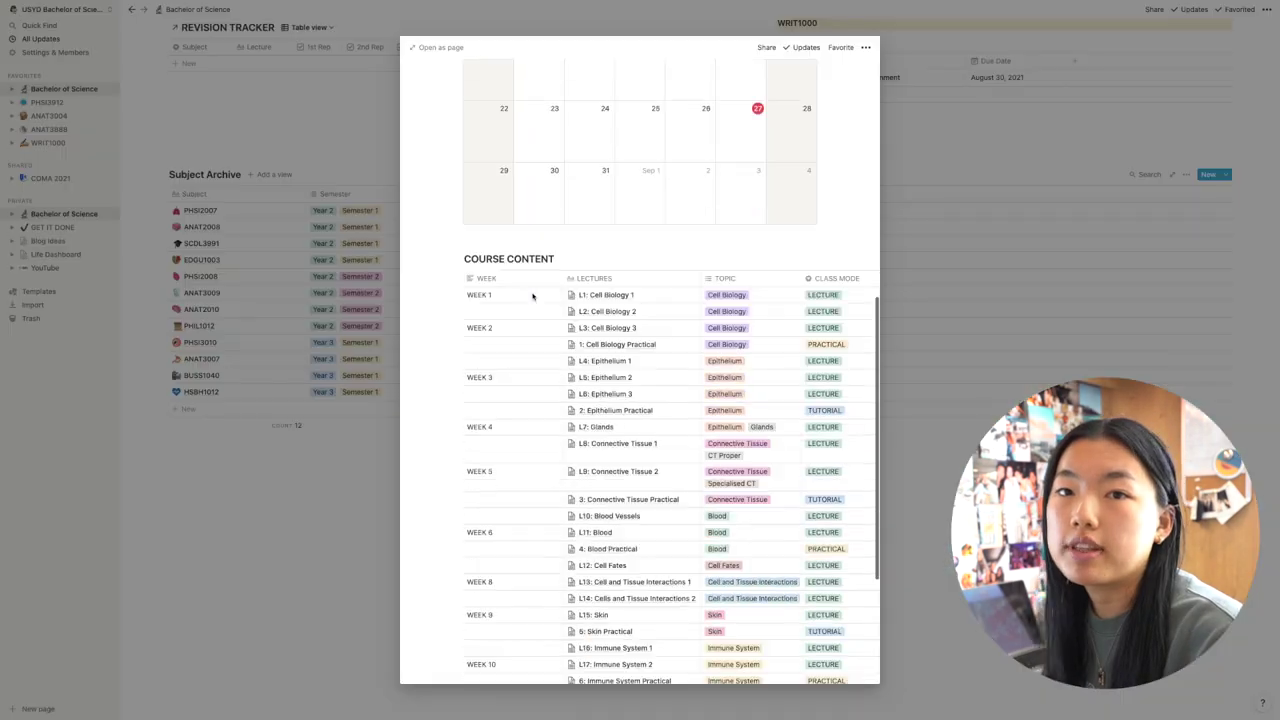
# Step: Review the calendar and course content table in the archived subject's page preview, and open one of its lecture entries
pyautogui.scroll(-5, 531, 297)
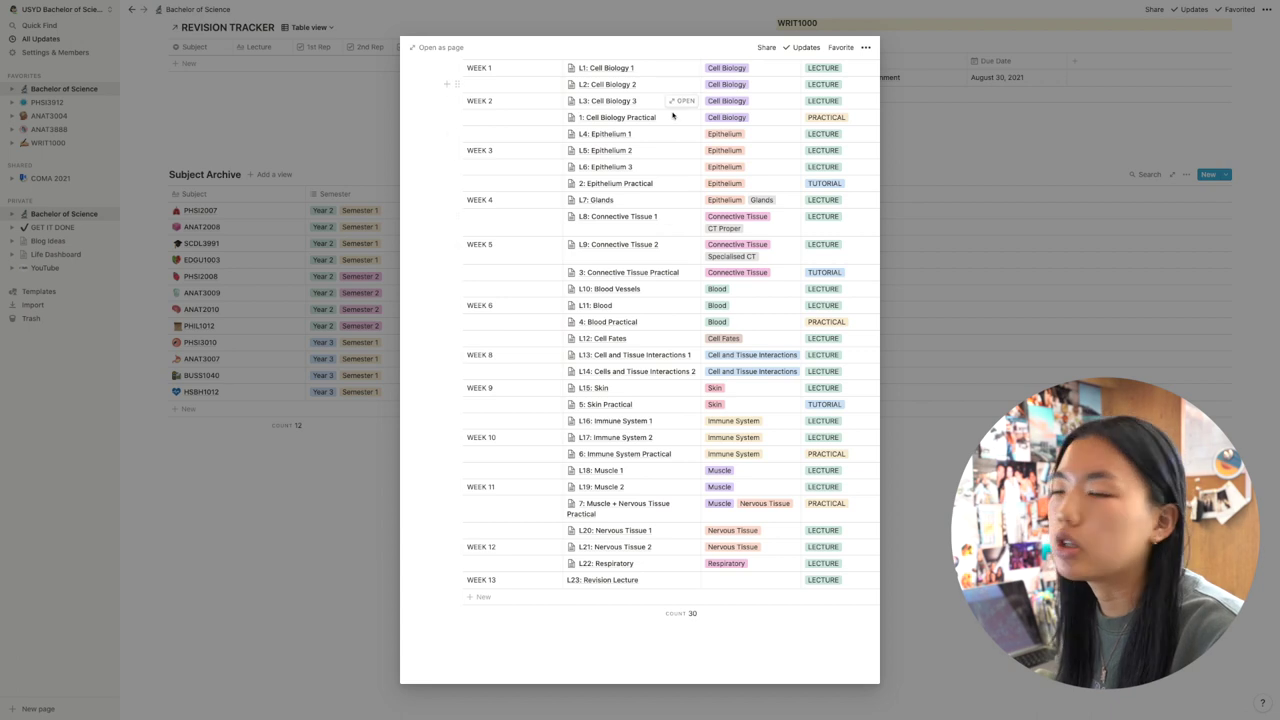
pyautogui.scroll(10, 673, 116)
pyautogui.scroll(-3, 572, 336)
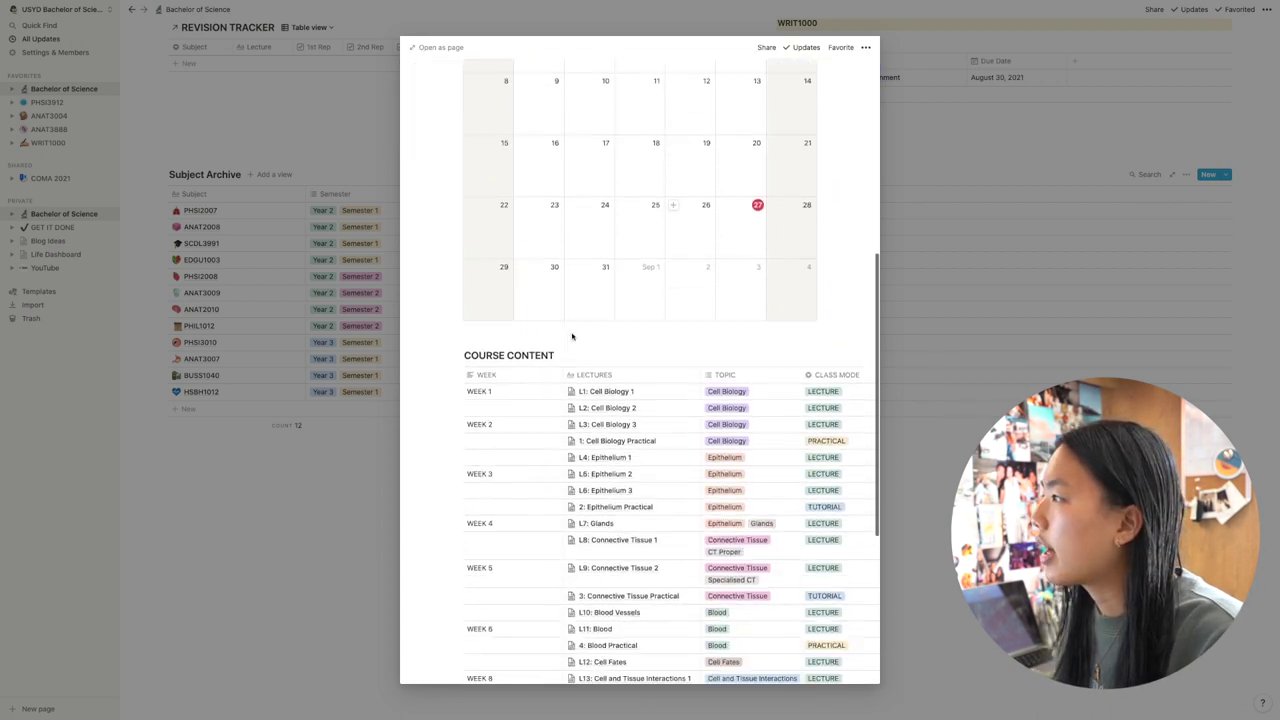
pyautogui.scroll(-4, 572, 336)
pyautogui.click(682, 248)
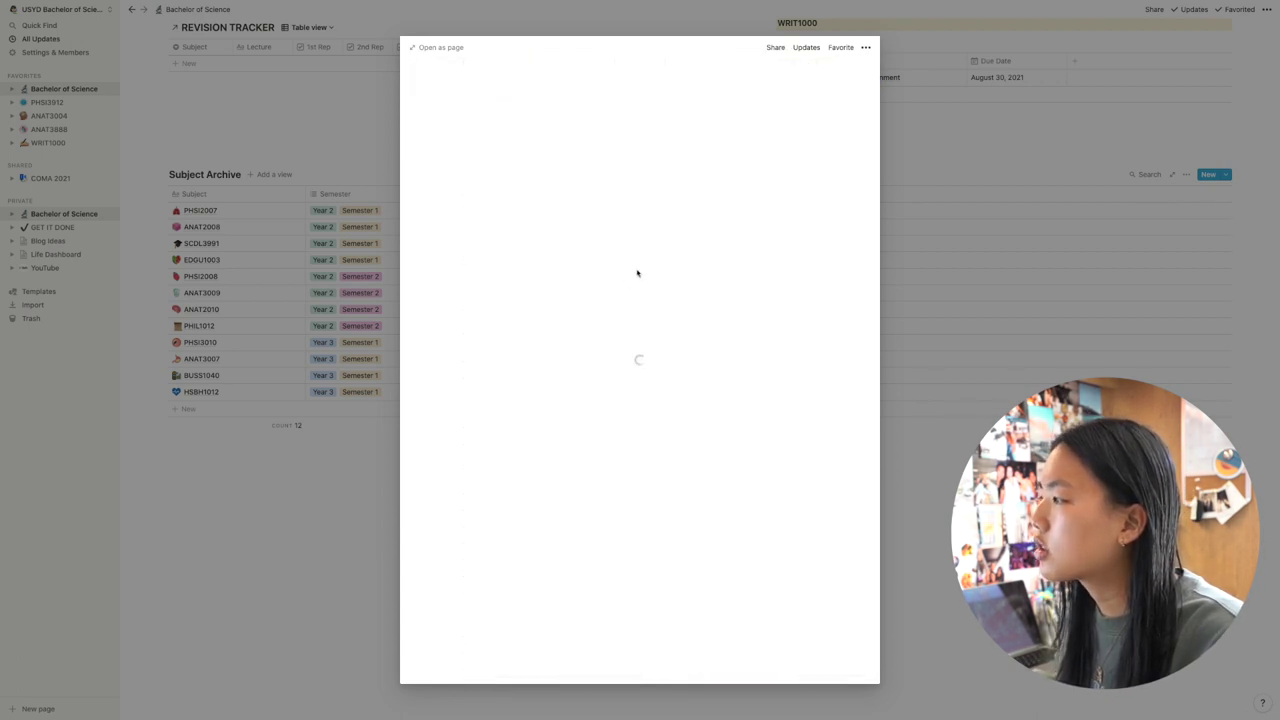
# Step: Open L2: Resting membrane potential from the PHSI2008 course content table and mark its Summary Page as done
pyautogui.scroll(-1, 626, 279)
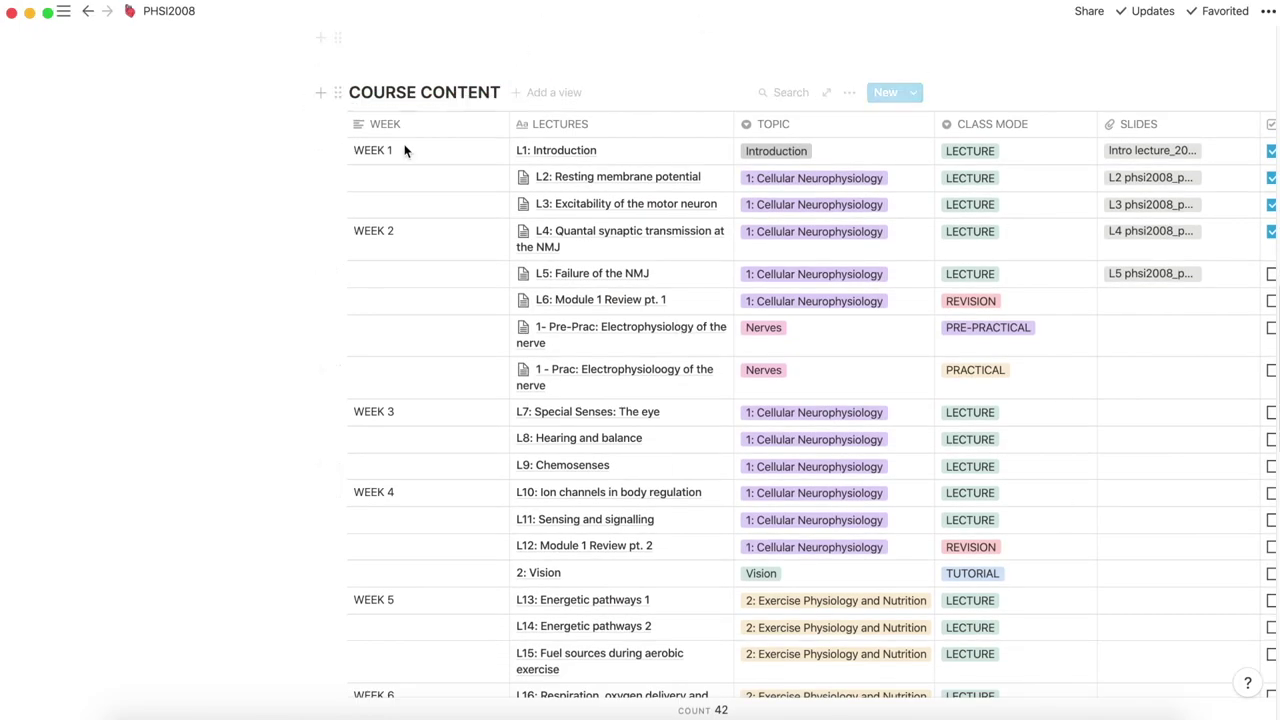
pyautogui.hscroll(10, 647, 368)
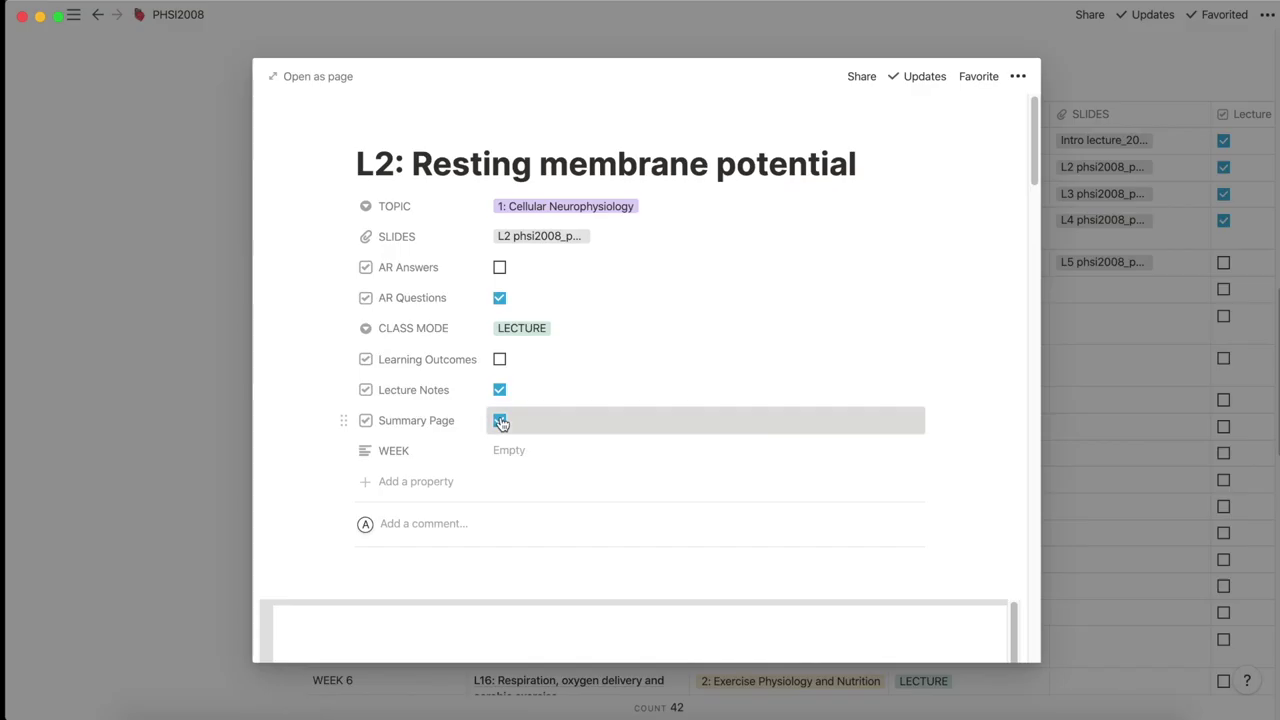
pyautogui.click(501, 422)
# Step: Open the slides file attached to L2: Resting membrane potential and read through it
pyautogui.click(540, 238)
pyautogui.click(545, 242)
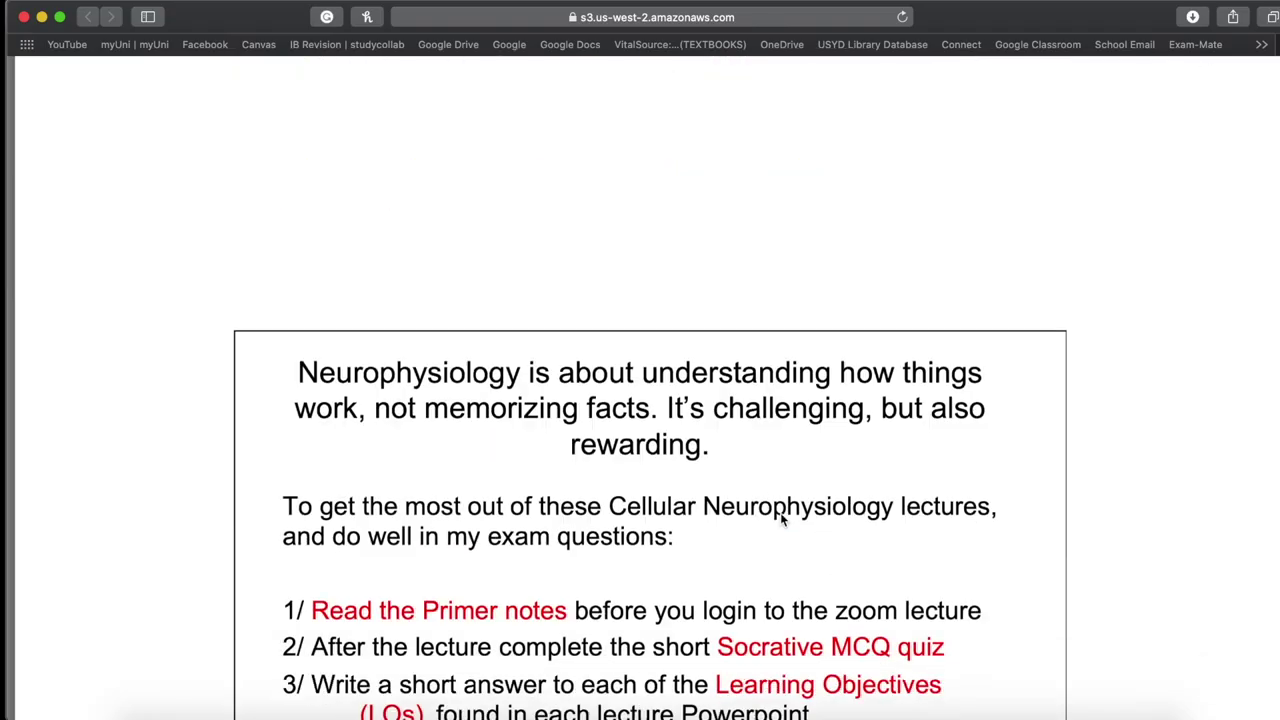
pyautogui.scroll(-20, 780, 512)
# Step: Examine the embedded summary notes and the question toggles on the L3: Excitability of the motor neuron page
pyautogui.scroll(-3, 780, 512)
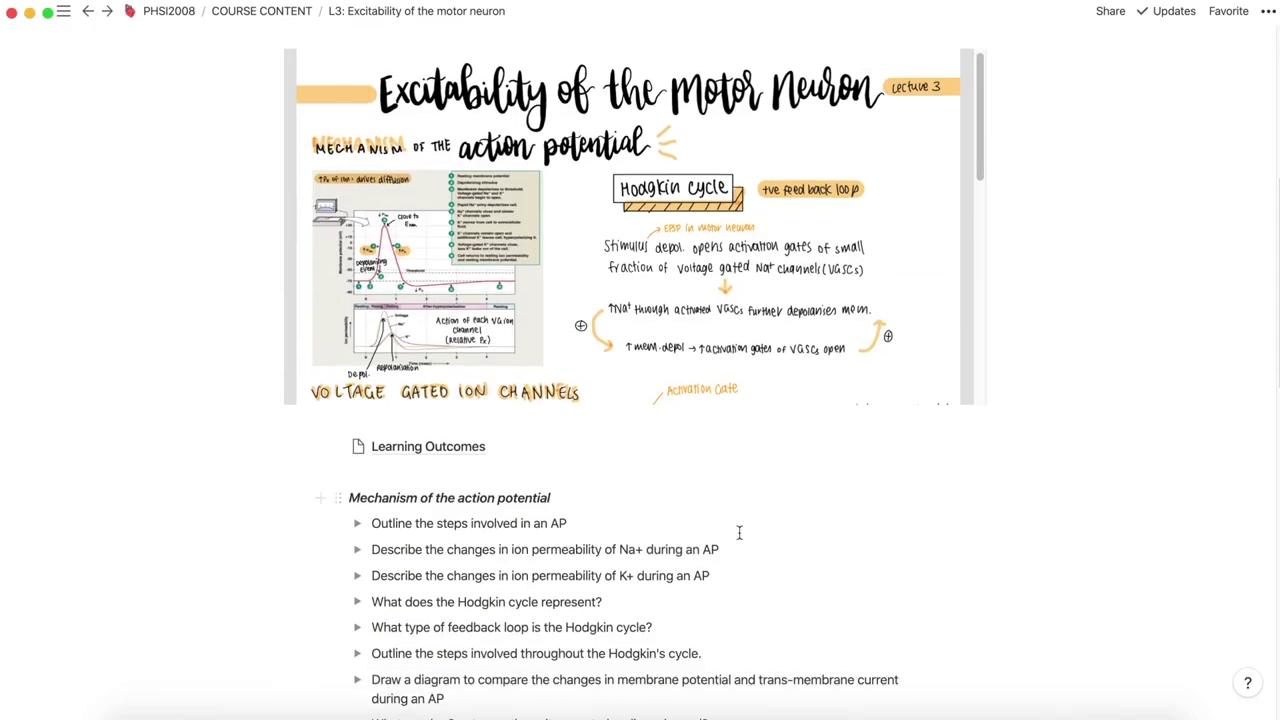
pyautogui.scroll(-10, 739, 532)
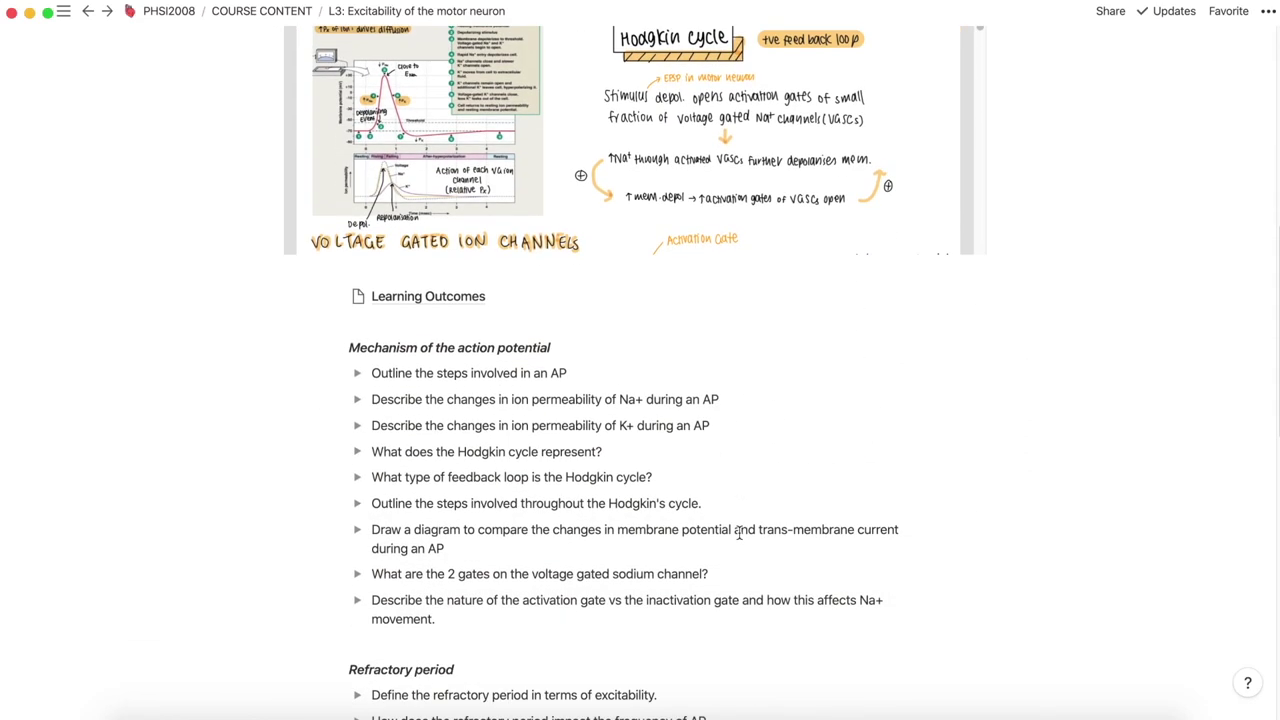
pyautogui.scroll(-3, 489, 400)
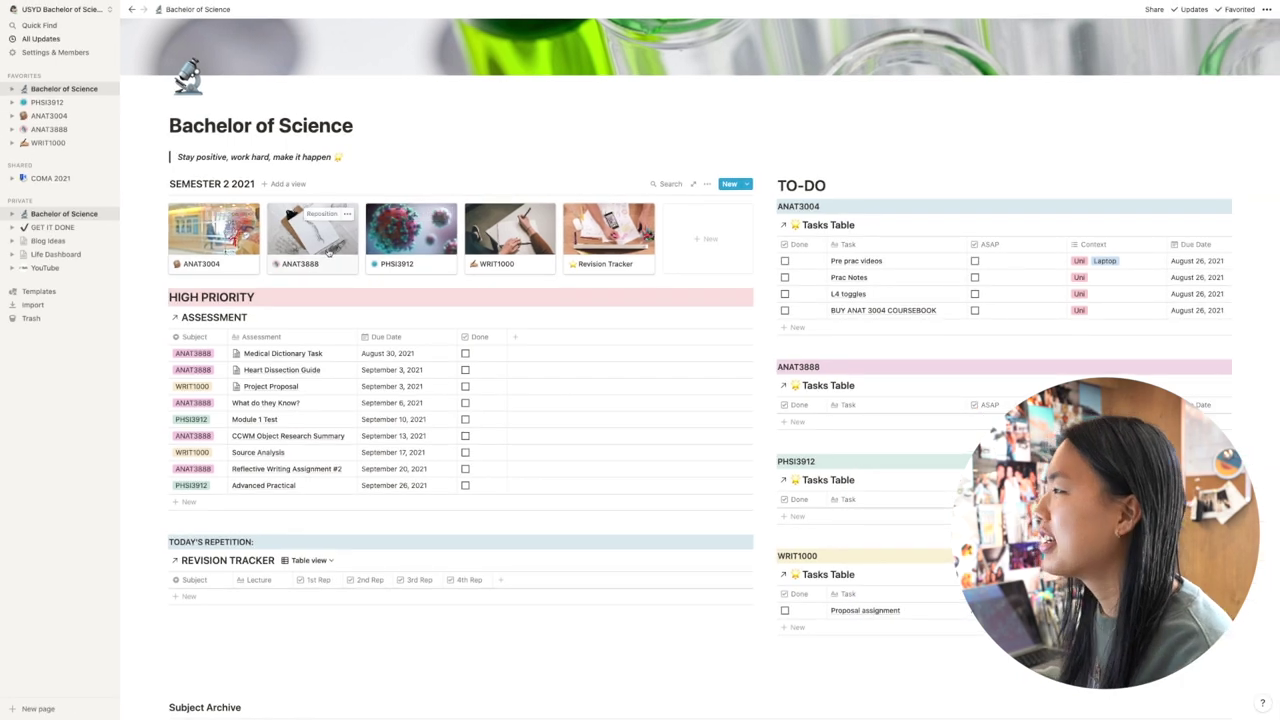
# Step: Preview the ANAT3004 subject page from the Semester 2 2021 gallery and look through its revision tracker
pyautogui.click(237, 255)
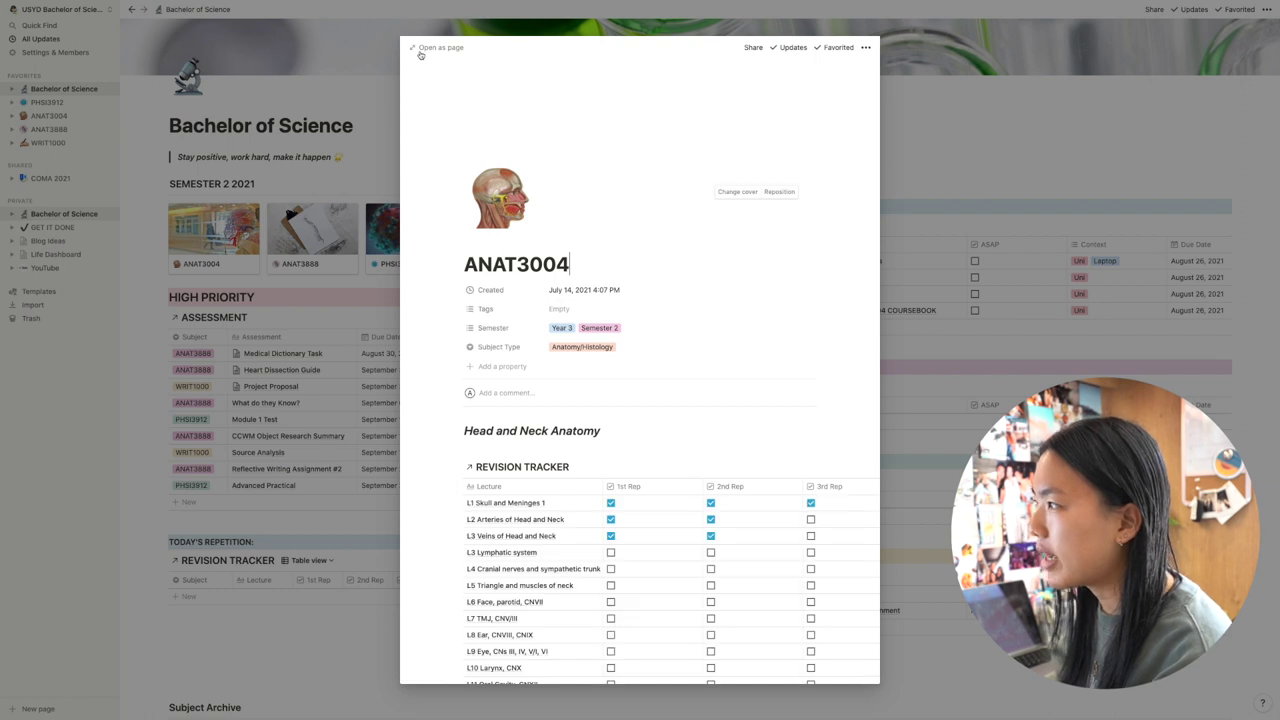
pyautogui.scroll(-5, 605, 235)
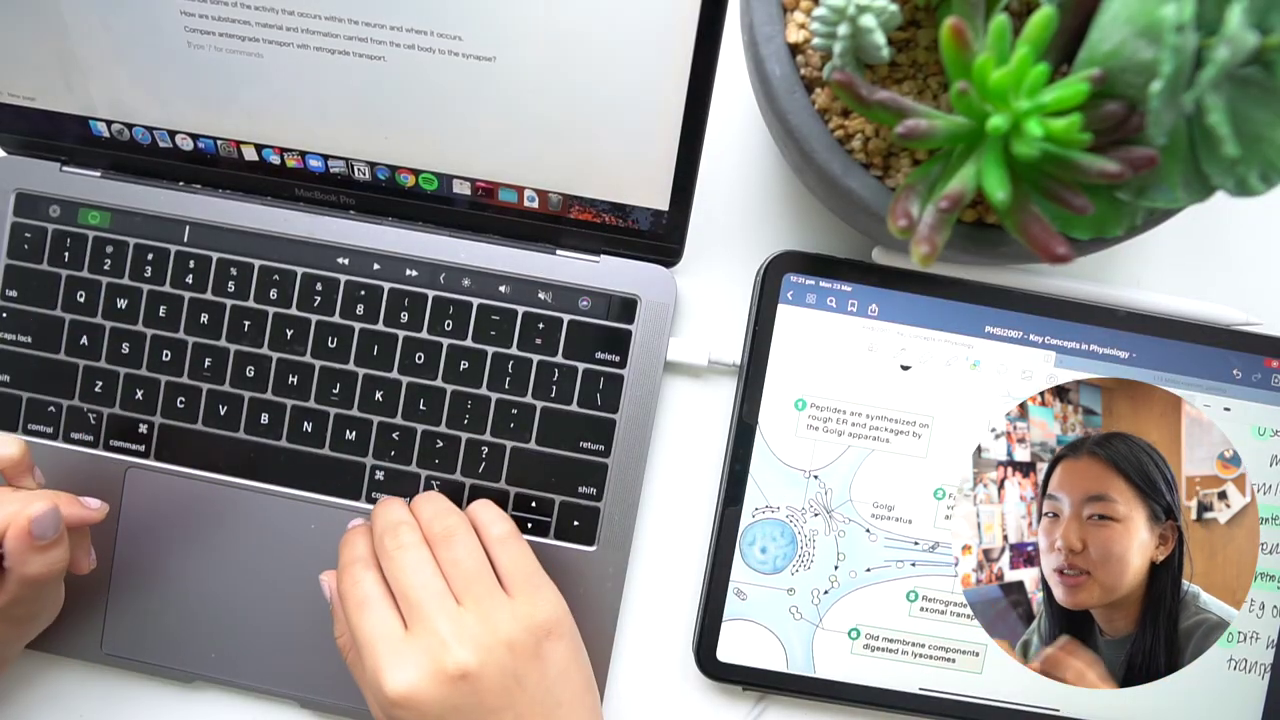
# Step: Add the question "Outline the movement of substances within a neuron" to the lecture notes
pyautogui.write('Outline the movement of substances within a neuron')
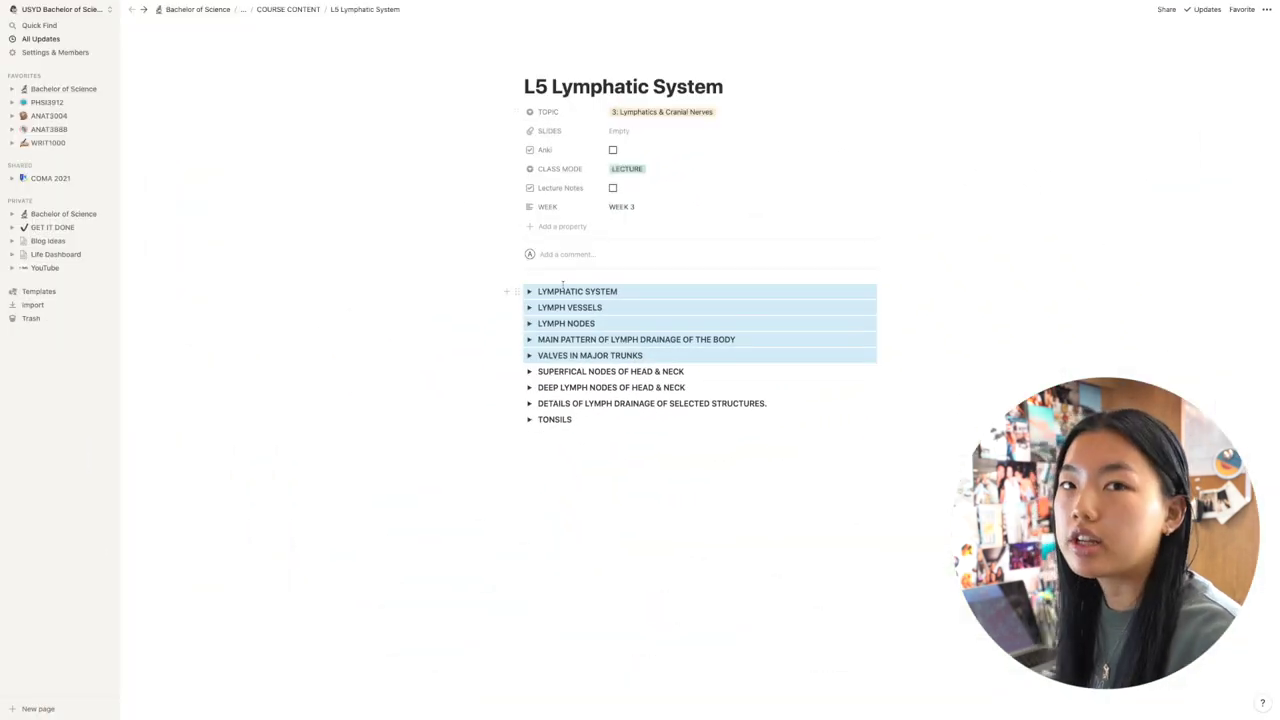
# Step: Highlight all the toggle headings on the L5 Lymphatic System page, from LYMPHATIC SYSTEM through TONSILS
pyautogui.click(563, 316)
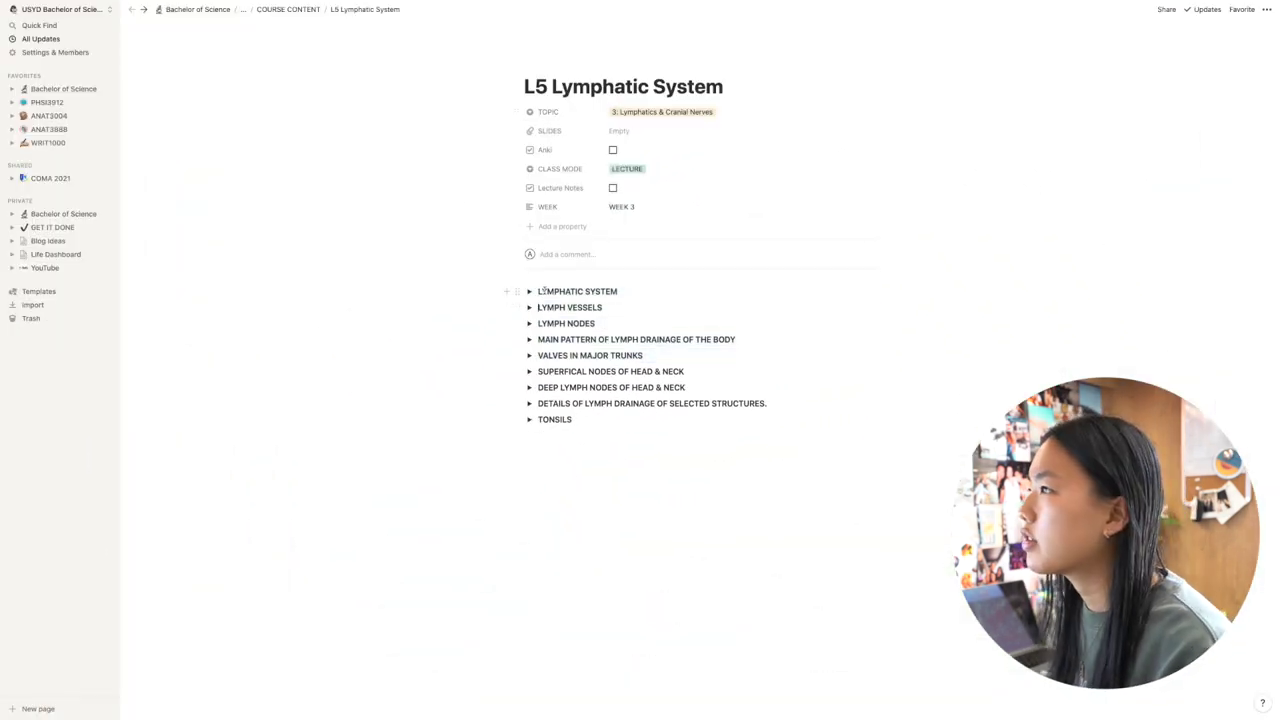
pyautogui.moveTo(545, 292); pyautogui.dragTo(540, 421)
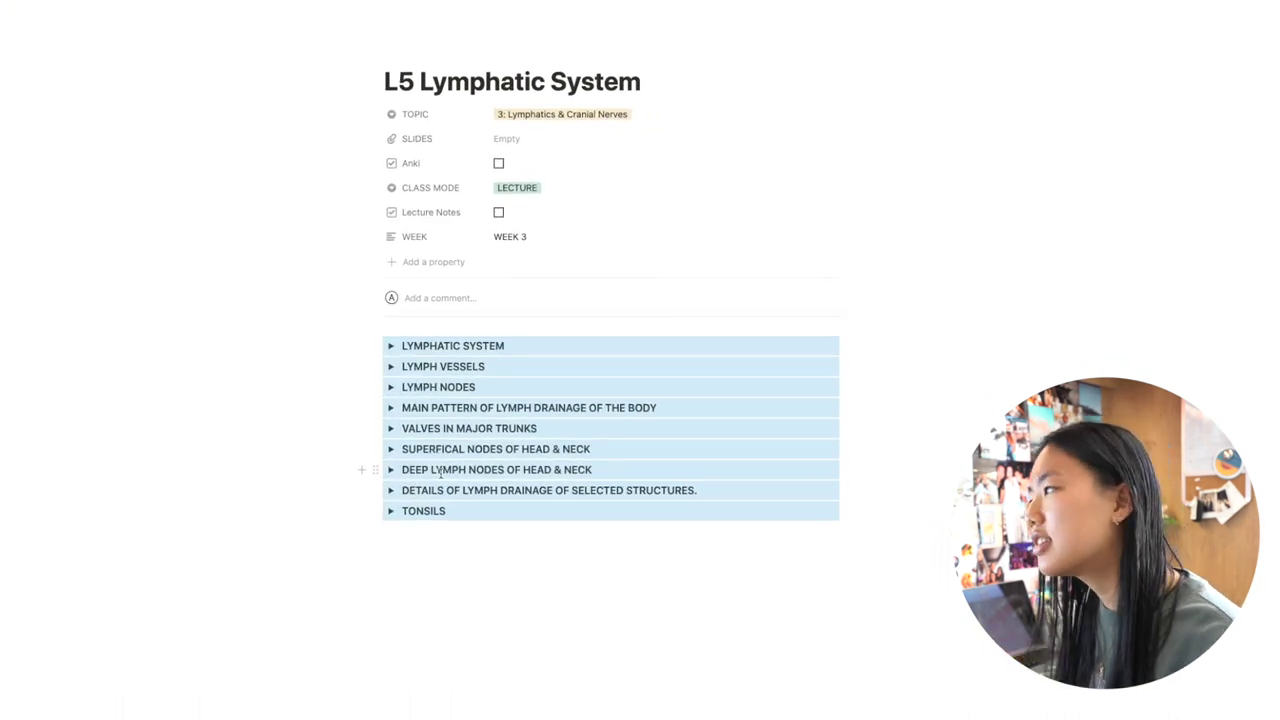
pyautogui.click(414, 366)
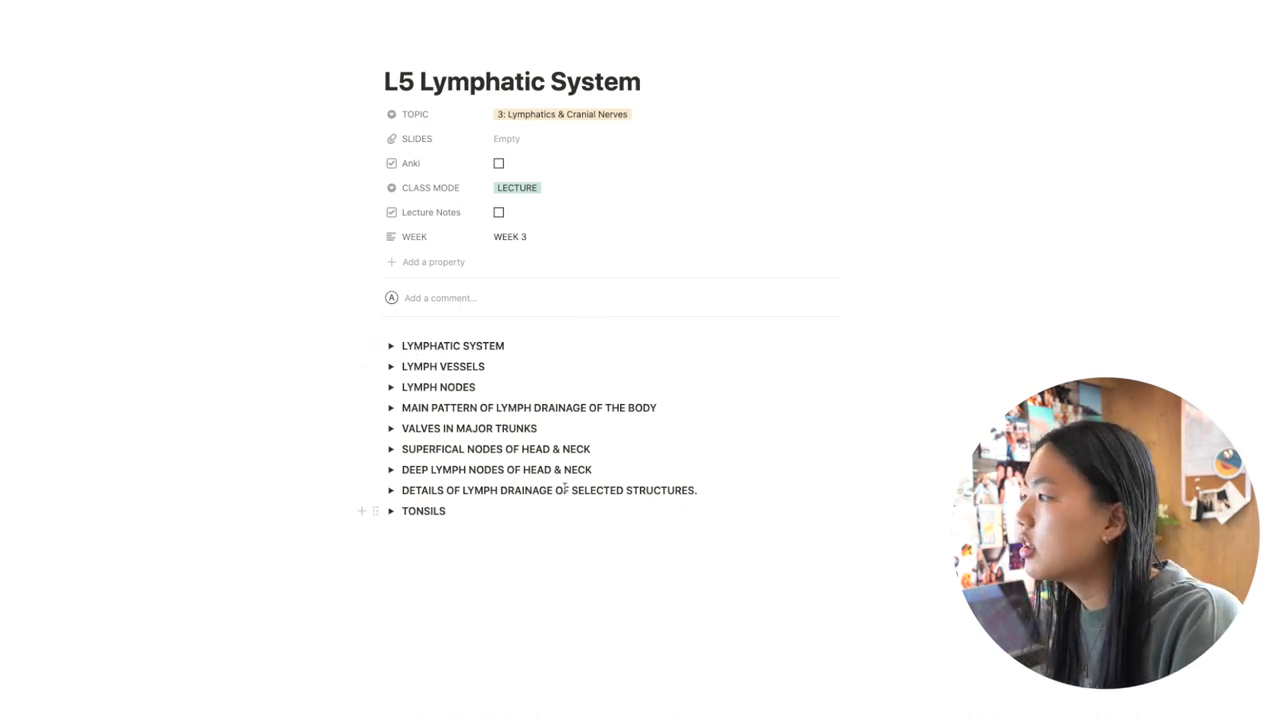
pyautogui.moveTo(405, 345); pyautogui.dragTo(430, 511)
pyautogui.click(386, 347)
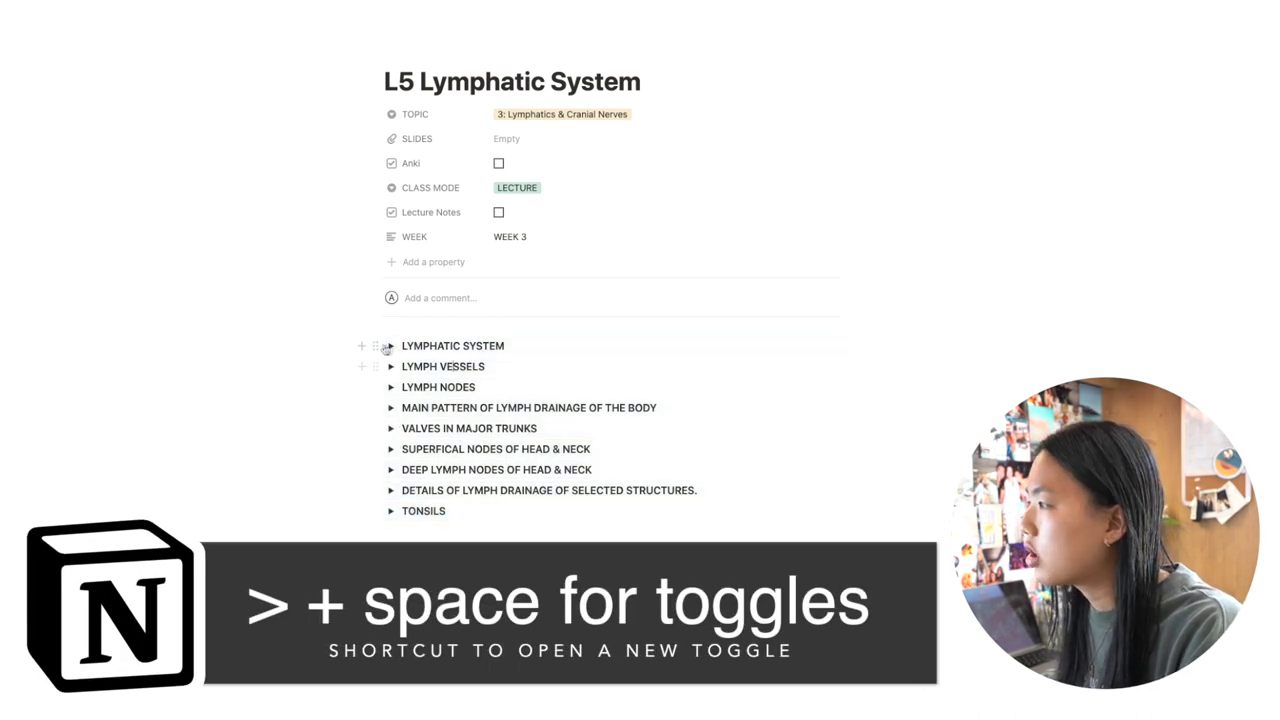
# Step: Expand the LYMPHATIC SYSTEM, LYMPH VESSELS and FUNCTIONS toggles, and check the answer nested under "Tissue fluid is made of"
pyautogui.click(391, 346)
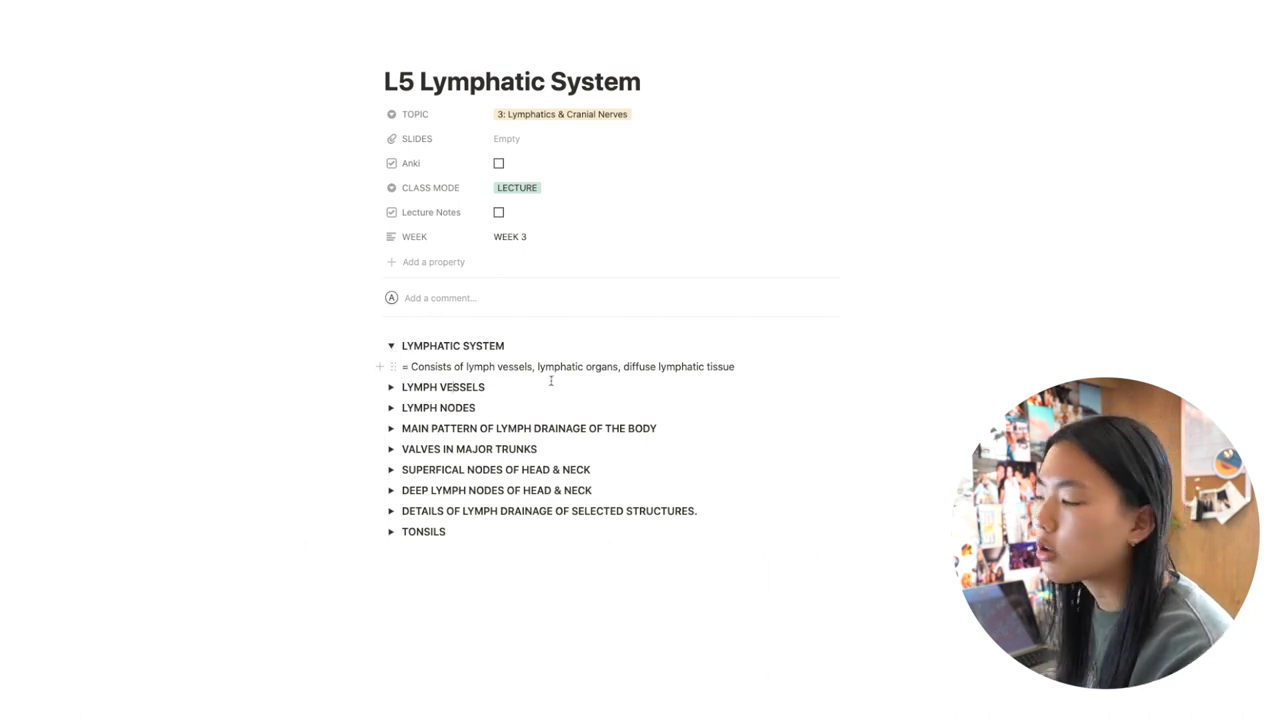
pyautogui.click(391, 387)
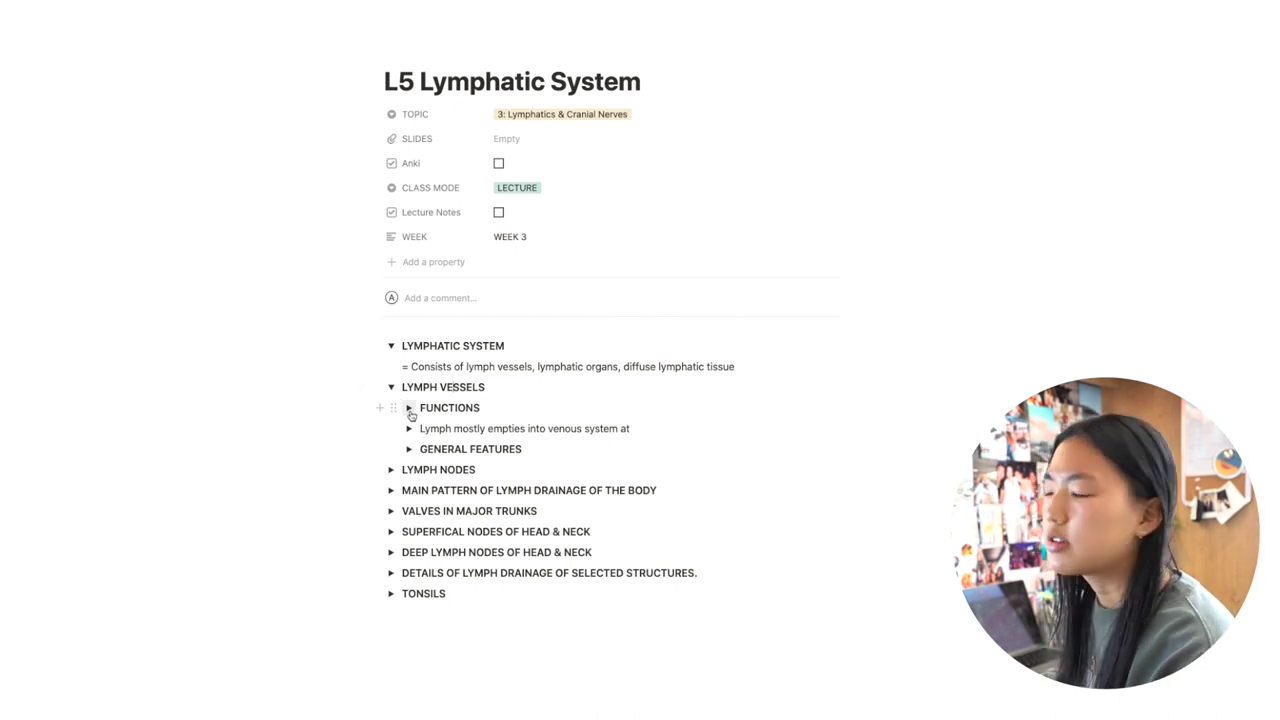
pyautogui.click(409, 408)
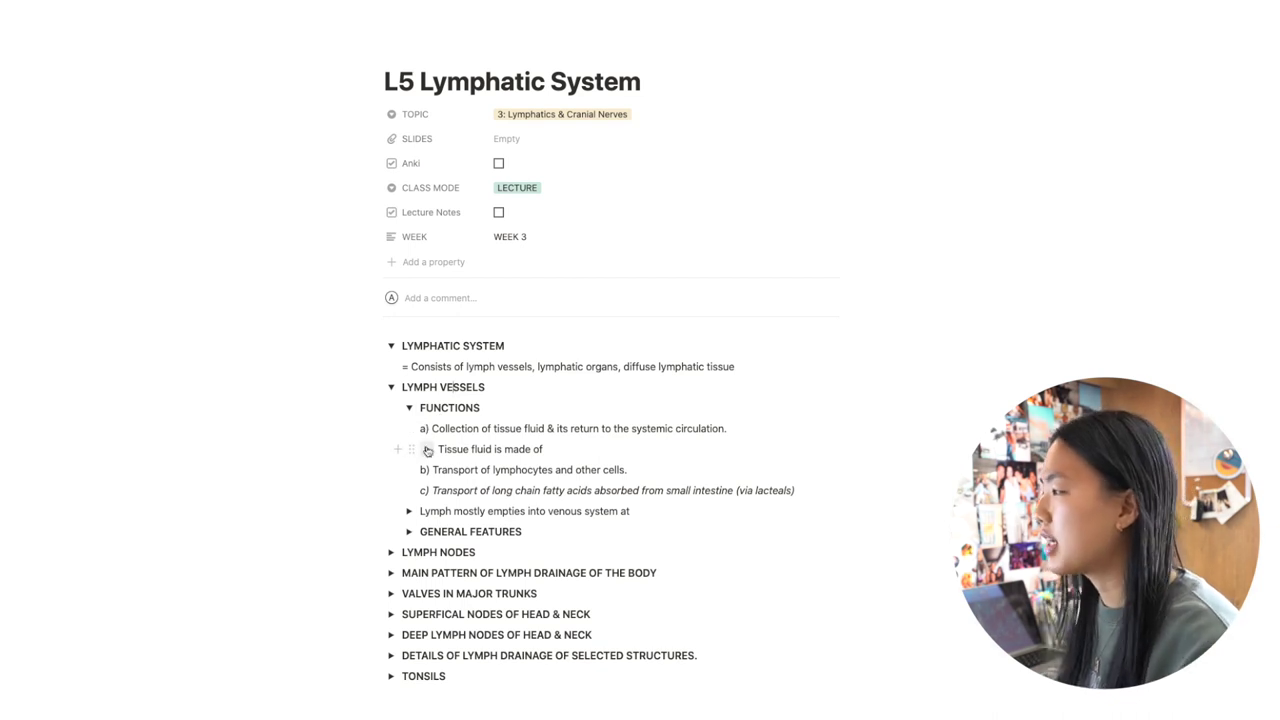
pyautogui.click(427, 450)
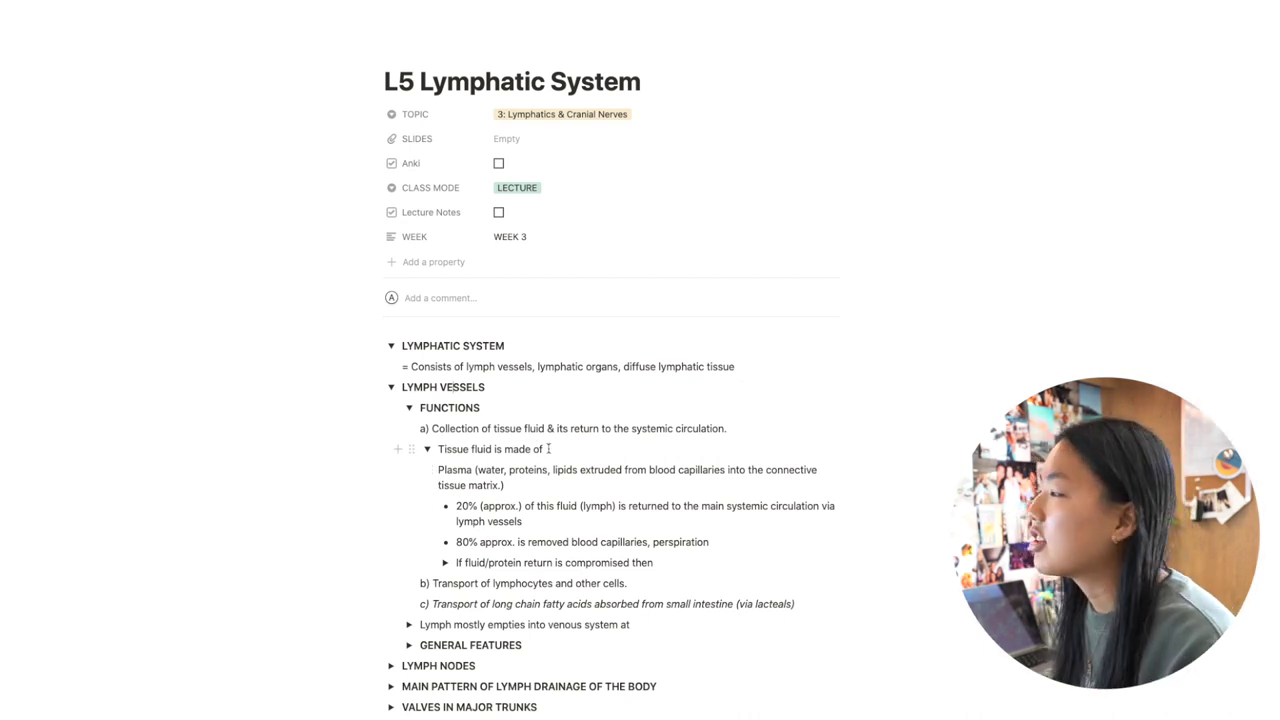
pyautogui.click(427, 449)
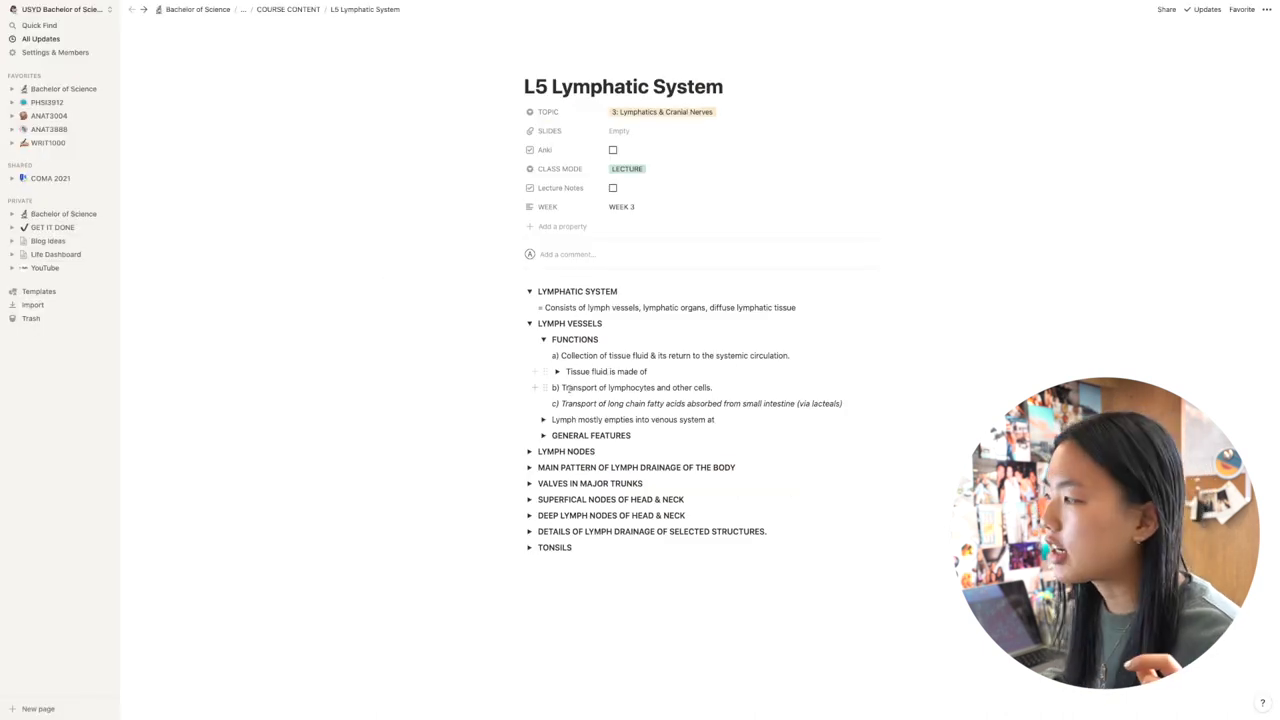
# Step: Expand the LYMPH NODES and MAIN PATTERN OF LYMPH DRAINAGE OF THE BODY toggles and view the lymph drainage diagram
pyautogui.scroll(-1, 563, 388)
pyautogui.click(530, 401)
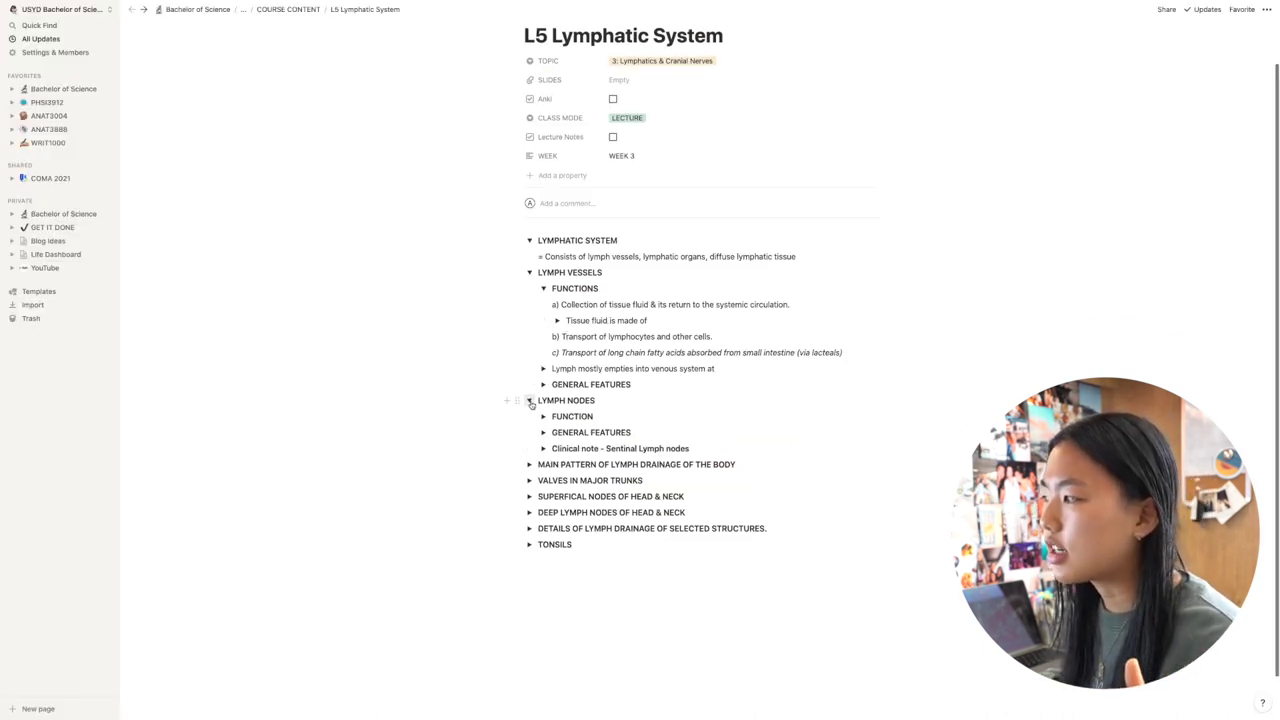
pyautogui.scroll(-1, 530, 401)
pyautogui.click(531, 425)
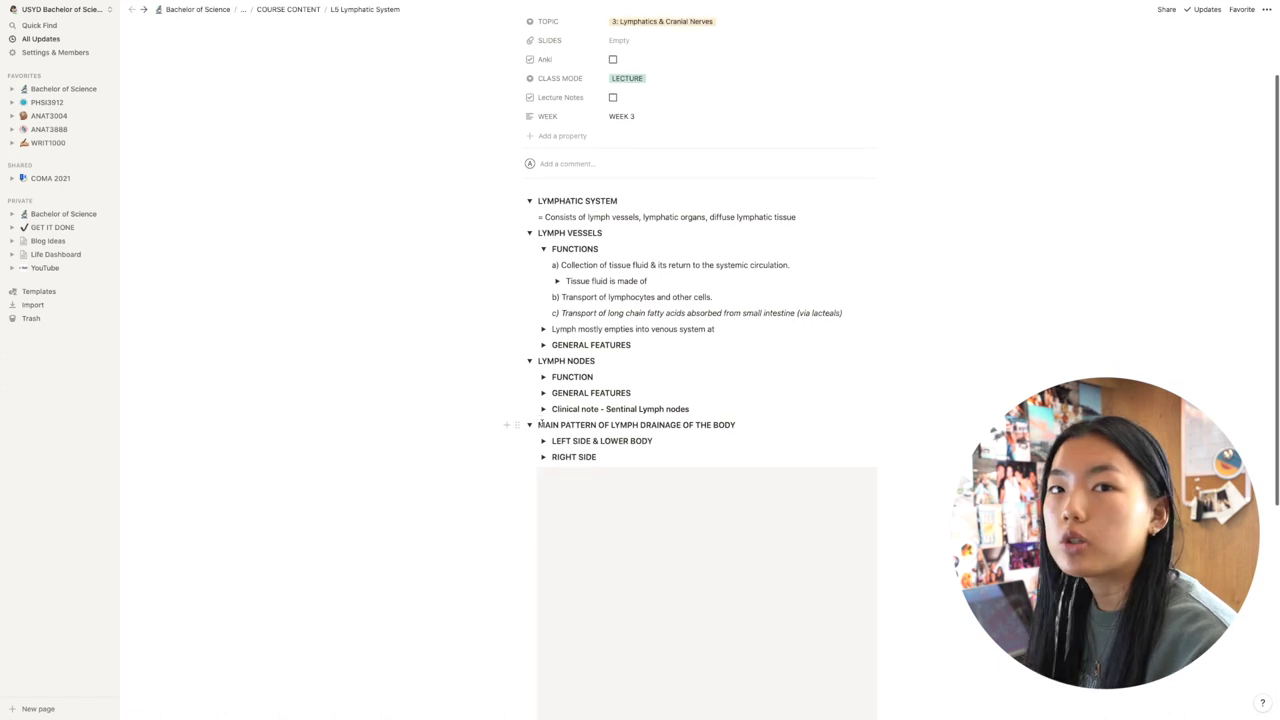
pyautogui.scroll(-4, 540, 424)
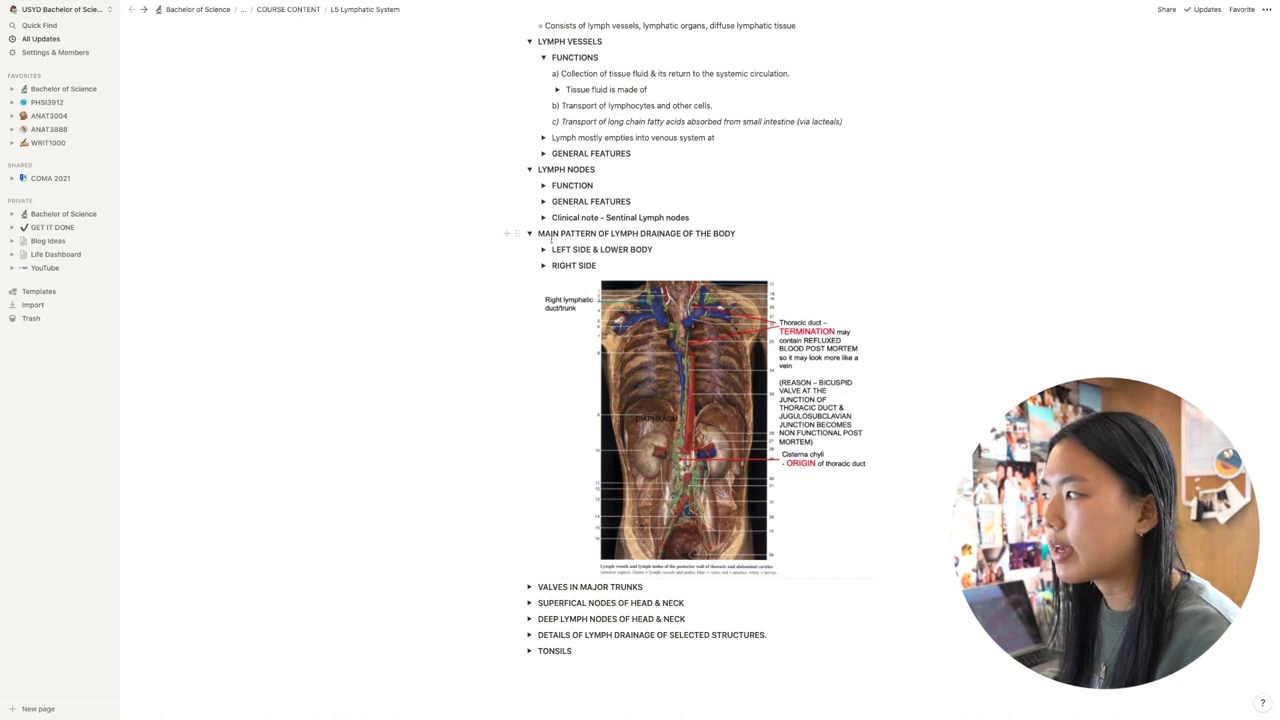
pyautogui.scroll(1, 555, 234)
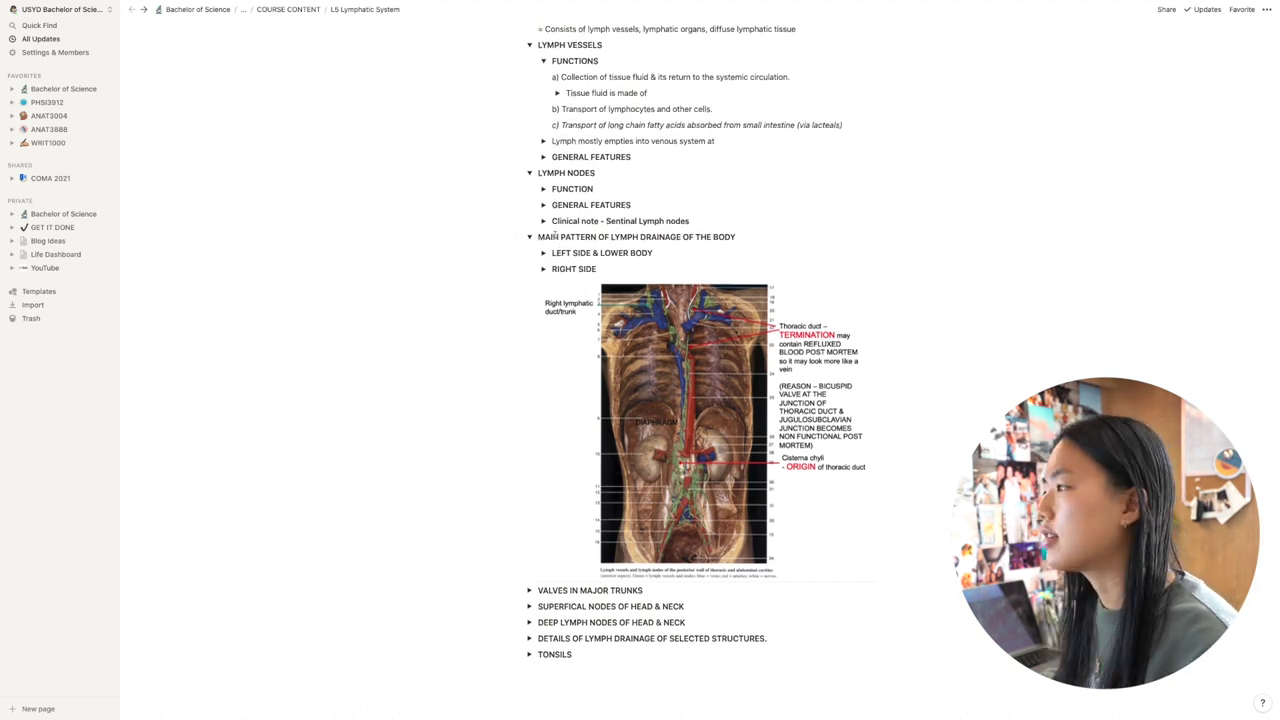
# Step: Expand RIGHT SIDE and its "Lymph trunks on RHS" toggle, and highlight the subclavian, jugular and bronchomediastinal trunk toggles
pyautogui.click(544, 270)
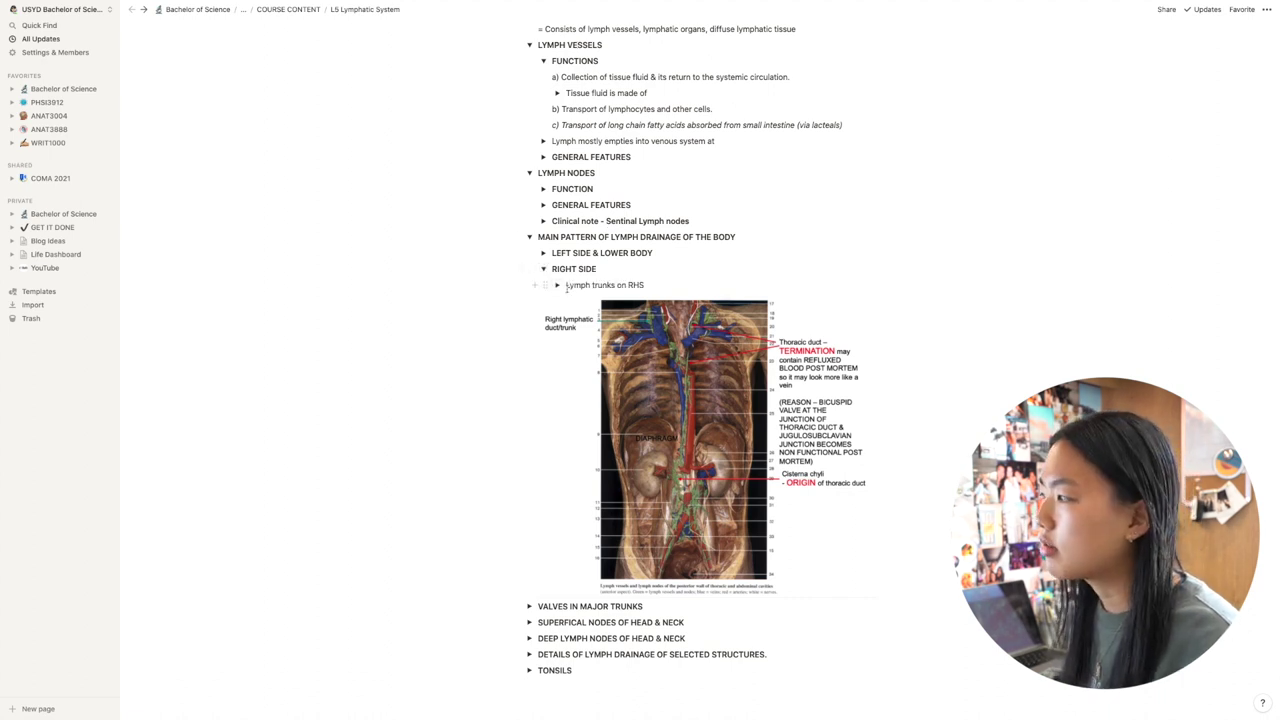
pyautogui.click(557, 285)
pyautogui.moveTo(607, 330); pyautogui.dragTo(614, 363)
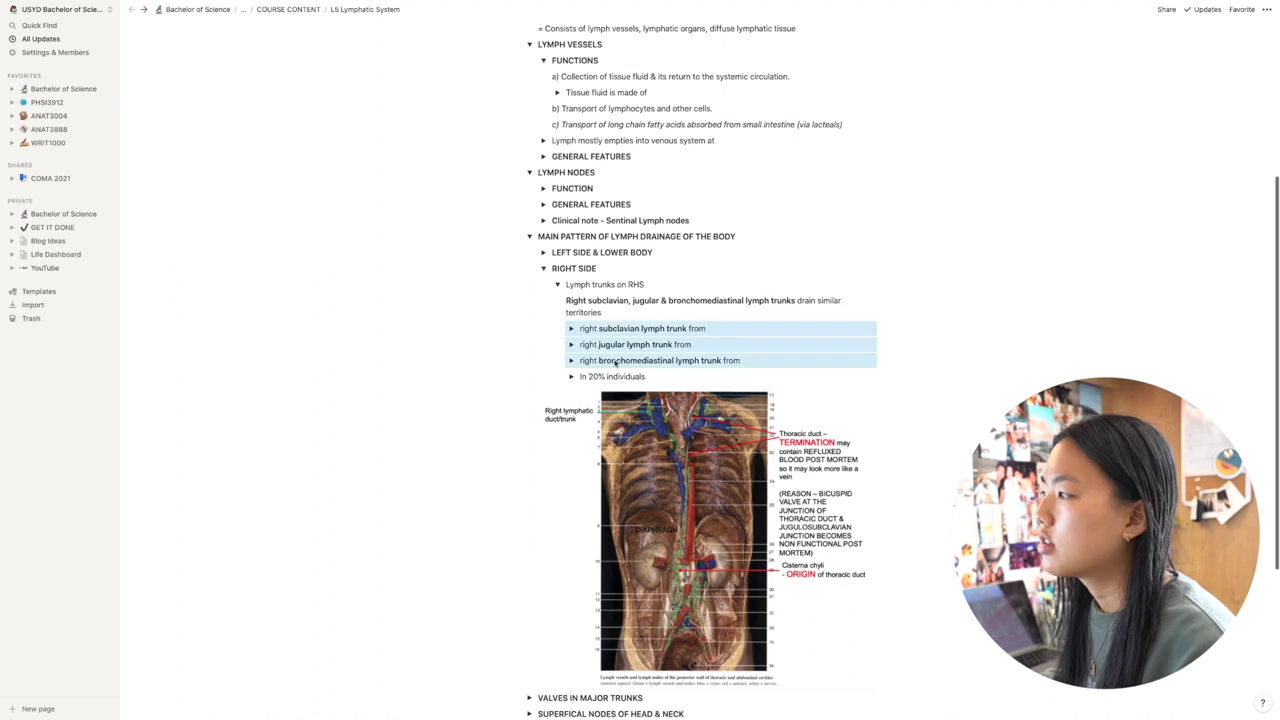
# Step: Expand the right subclavian, jugular and bronchomediastinal trunk toggles, check their answers, and collapse the MAIN PATTERN OF LYMPH DRAINAGE OF THE BODY toggle
pyautogui.click(581, 360)
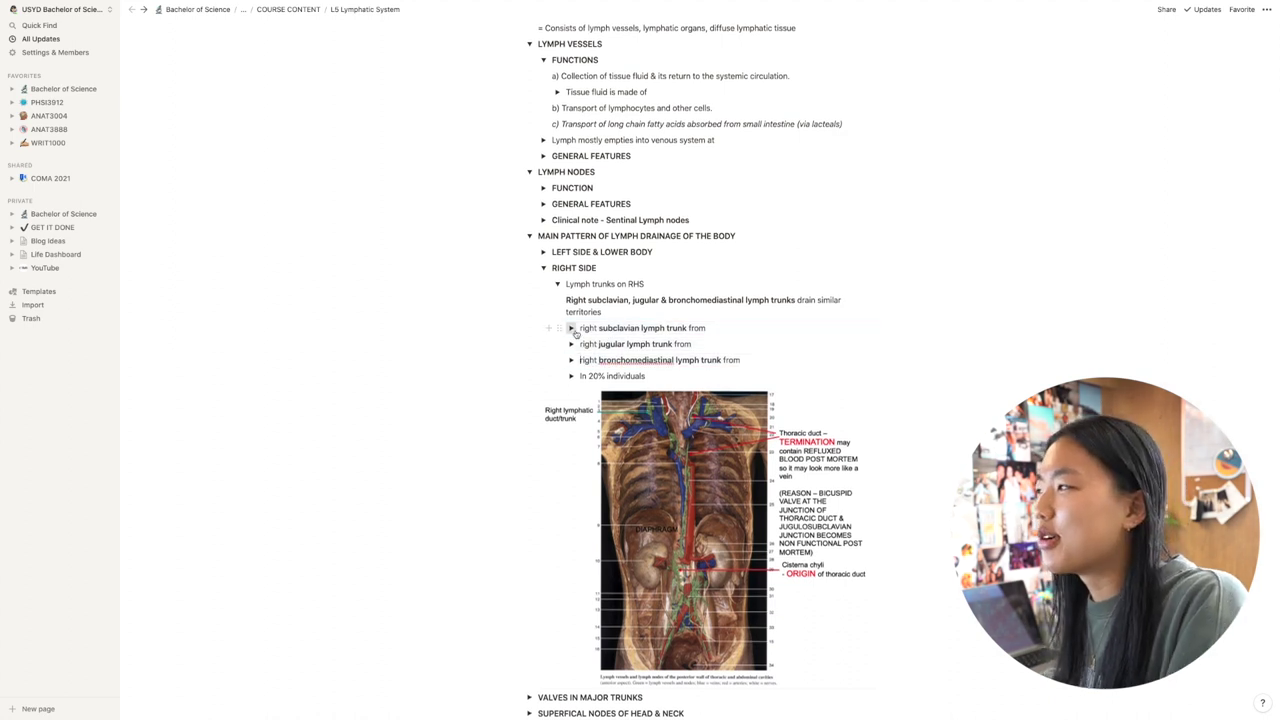
pyautogui.click(572, 329)
pyautogui.click(571, 344)
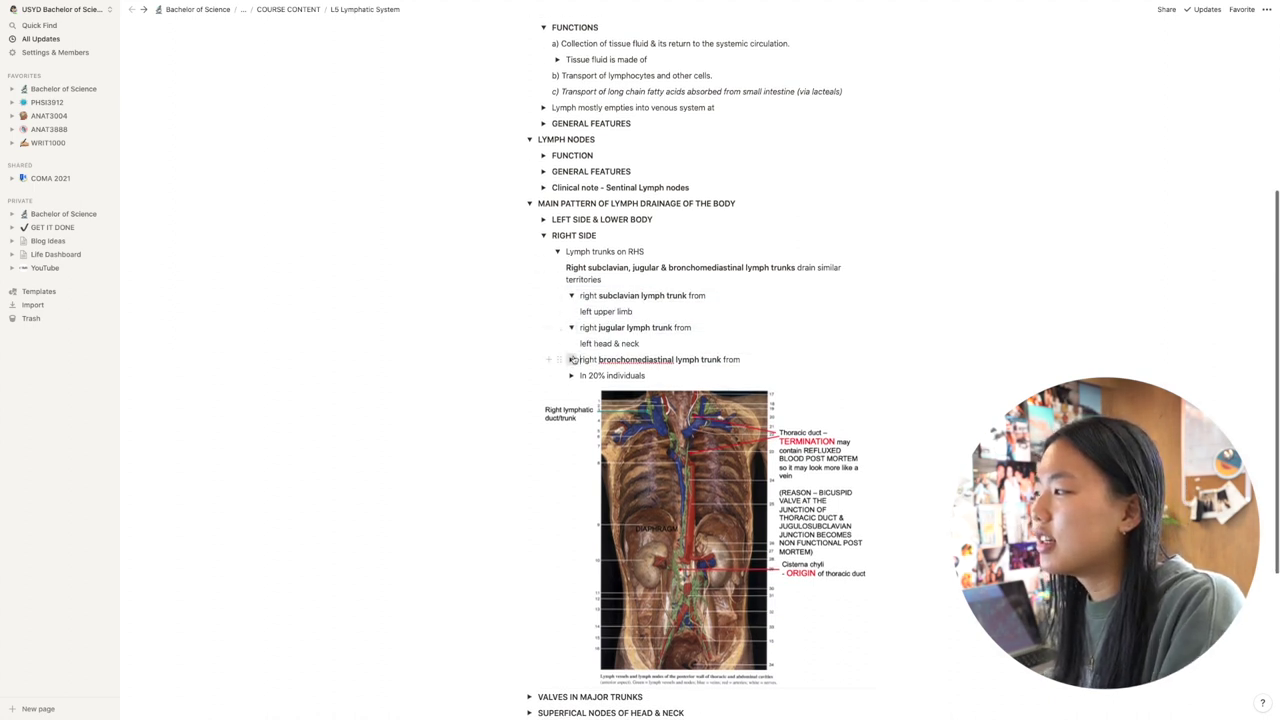
pyautogui.click(572, 360)
pyautogui.scroll(-1, 605, 311)
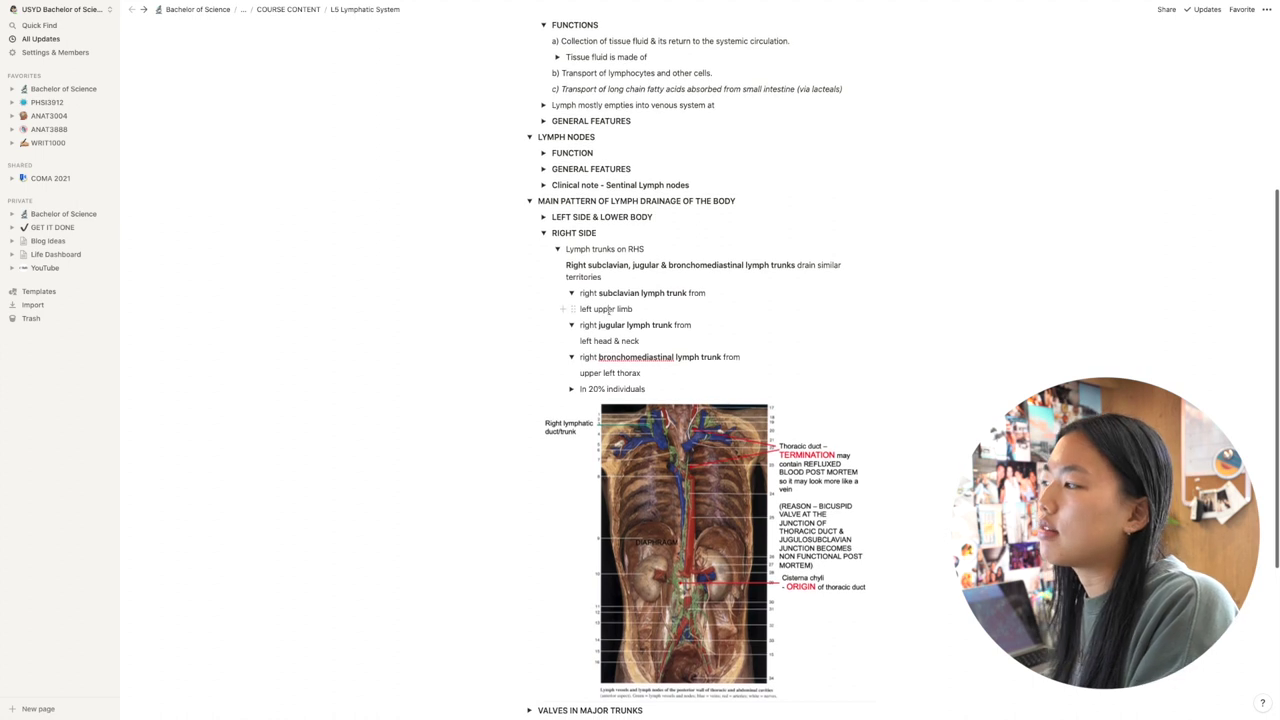
pyautogui.scroll(-1, 605, 306)
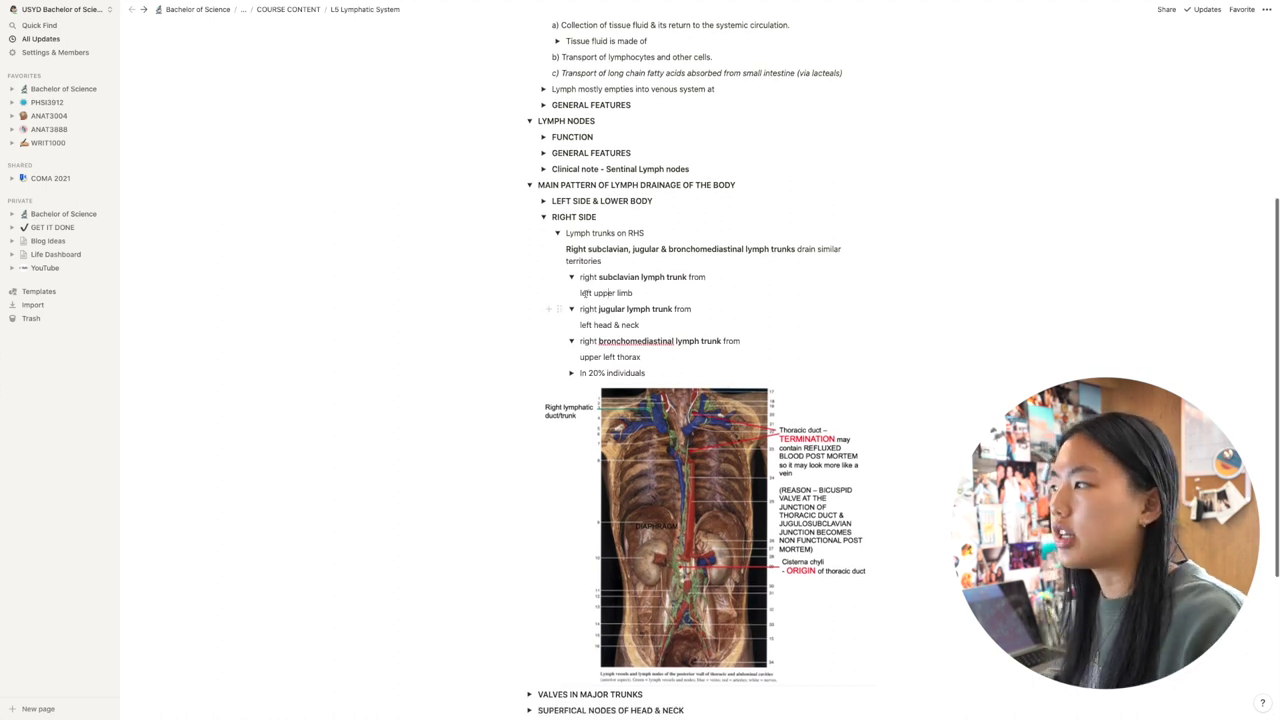
pyautogui.click(571, 277)
pyautogui.click(529, 185)
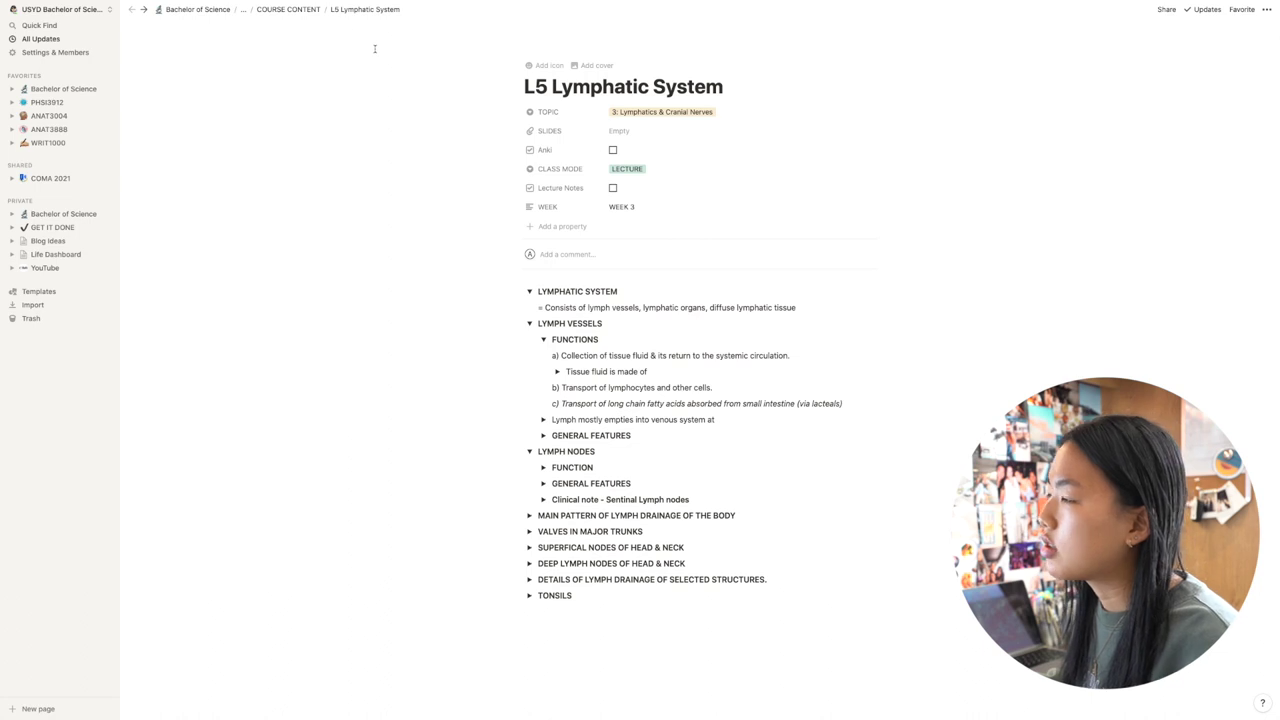
# Step: Return to the ANAT3004 page and tick L1 Skull and Meninges 1's 4th Rep plus L3 Lymphatic system's 1st and 2nd Rep in the REVISION TRACKER
pyautogui.click(292, 9)
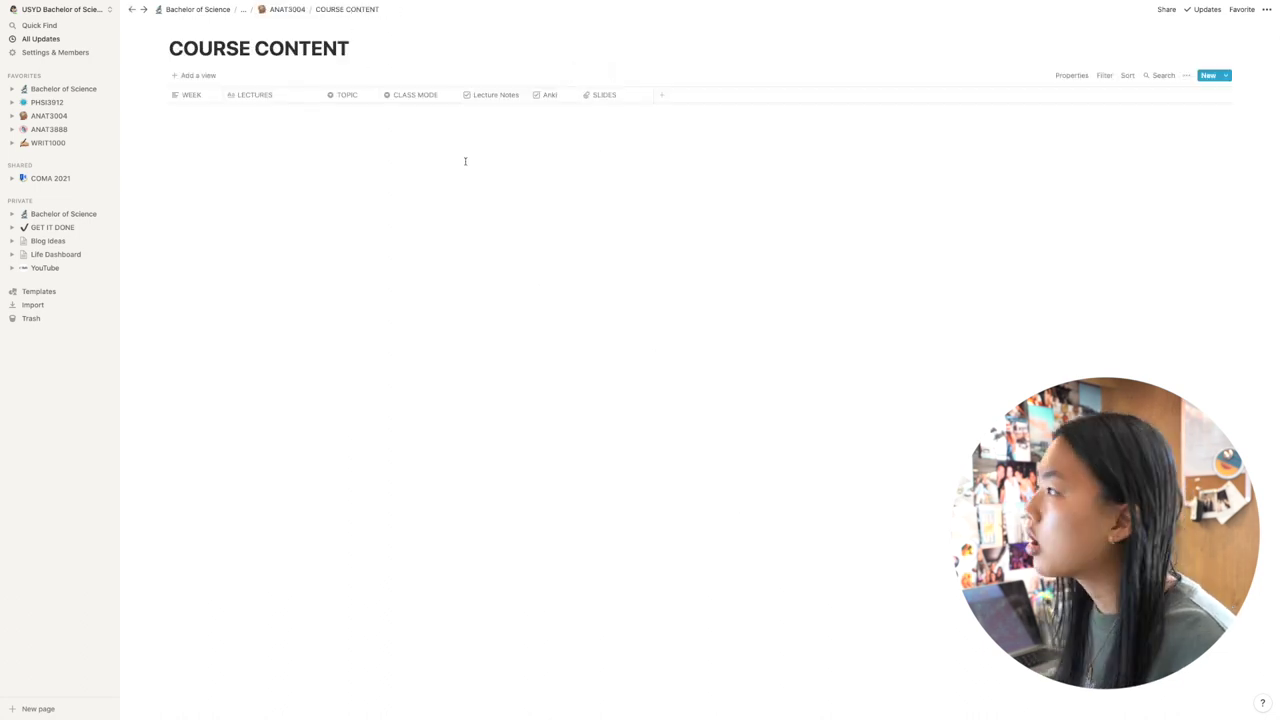
pyautogui.click(287, 9)
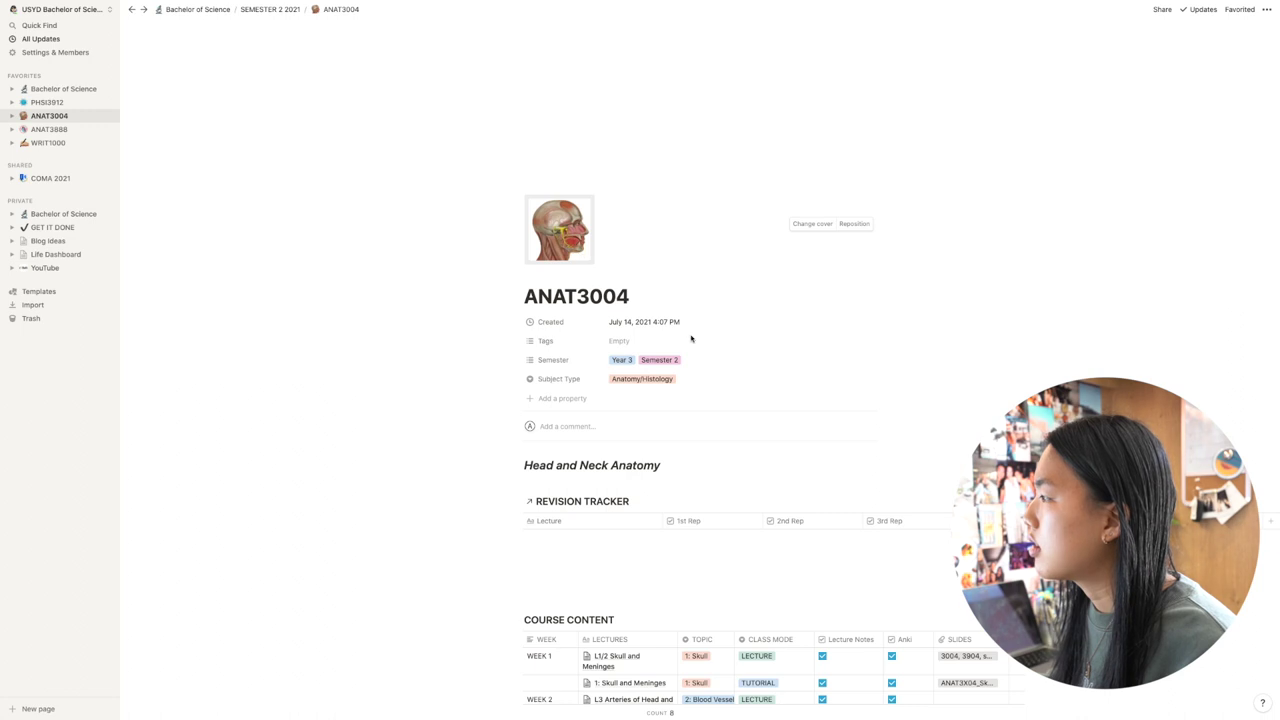
pyautogui.scroll(-6, 680, 337)
pyautogui.scroll(3, 850, 300)
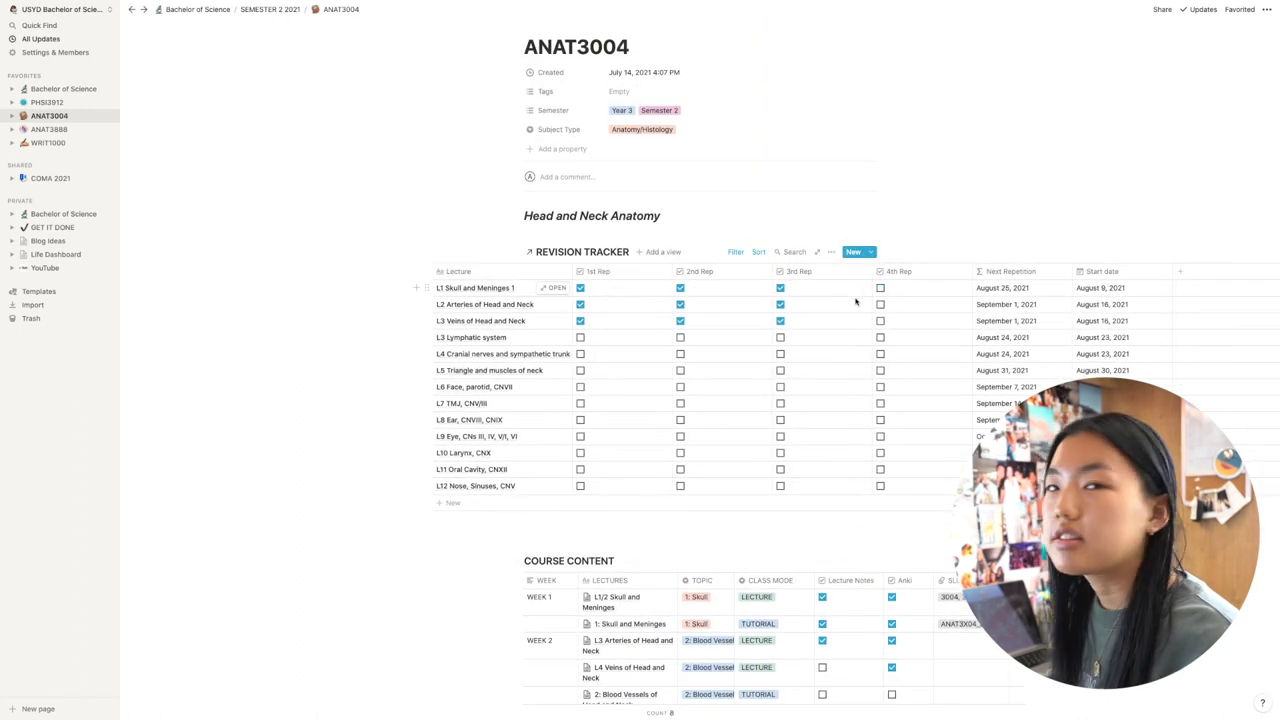
pyautogui.click(880, 288)
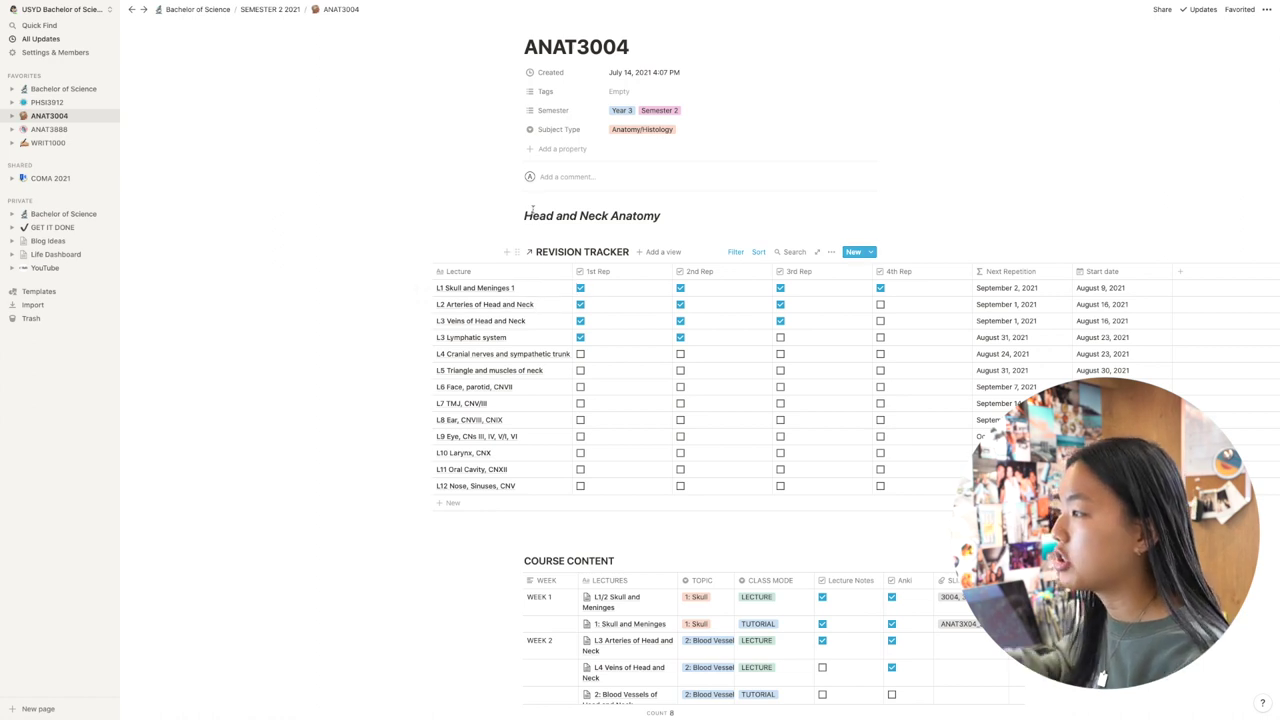
# Step: Open the formula of the Next Repetition property in the REVISION TRACKER, read how it calculates dates from Start date, and close it
pyautogui.click(1053, 274)
pyautogui.moveTo(1013, 334)
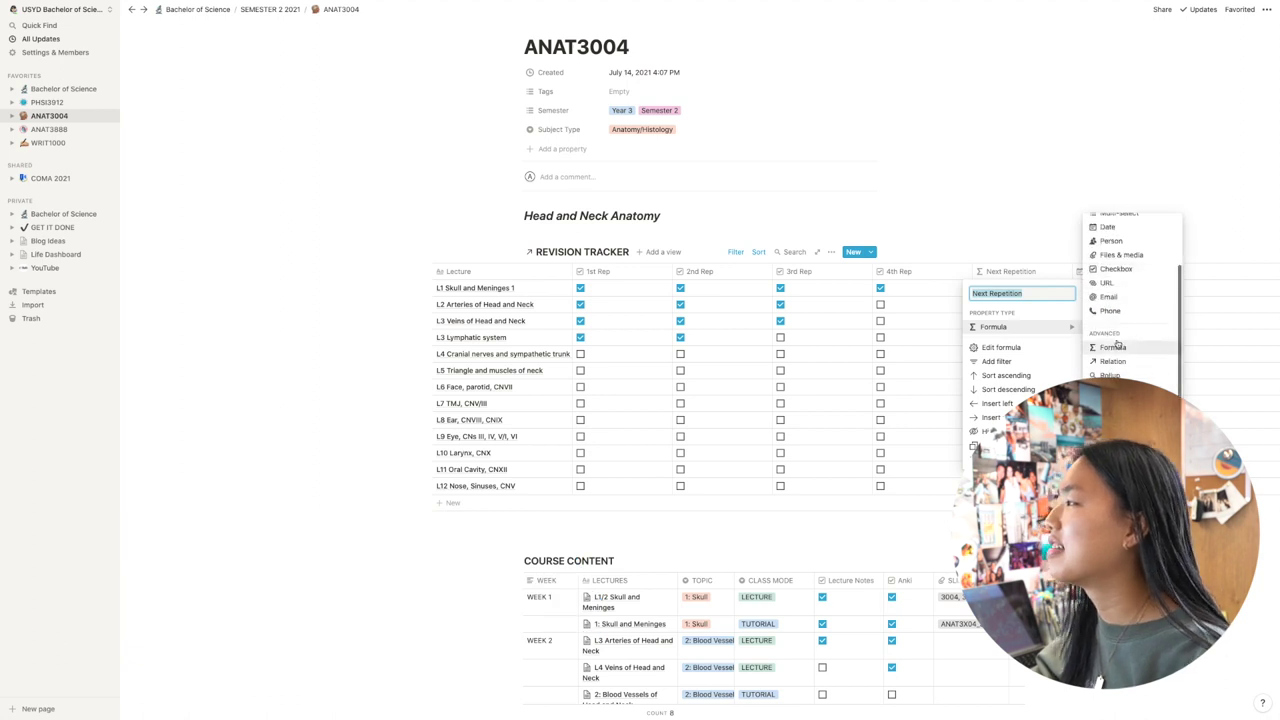
pyautogui.click(1058, 346)
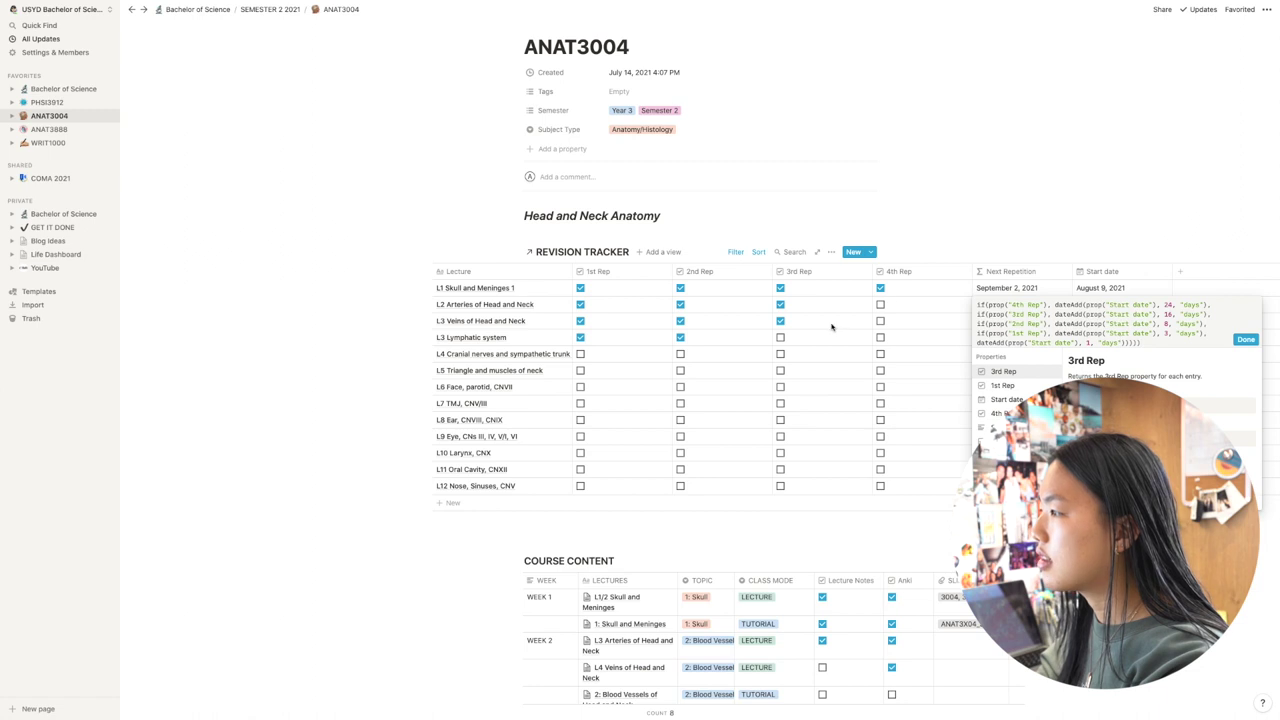
pyautogui.click(963, 242)
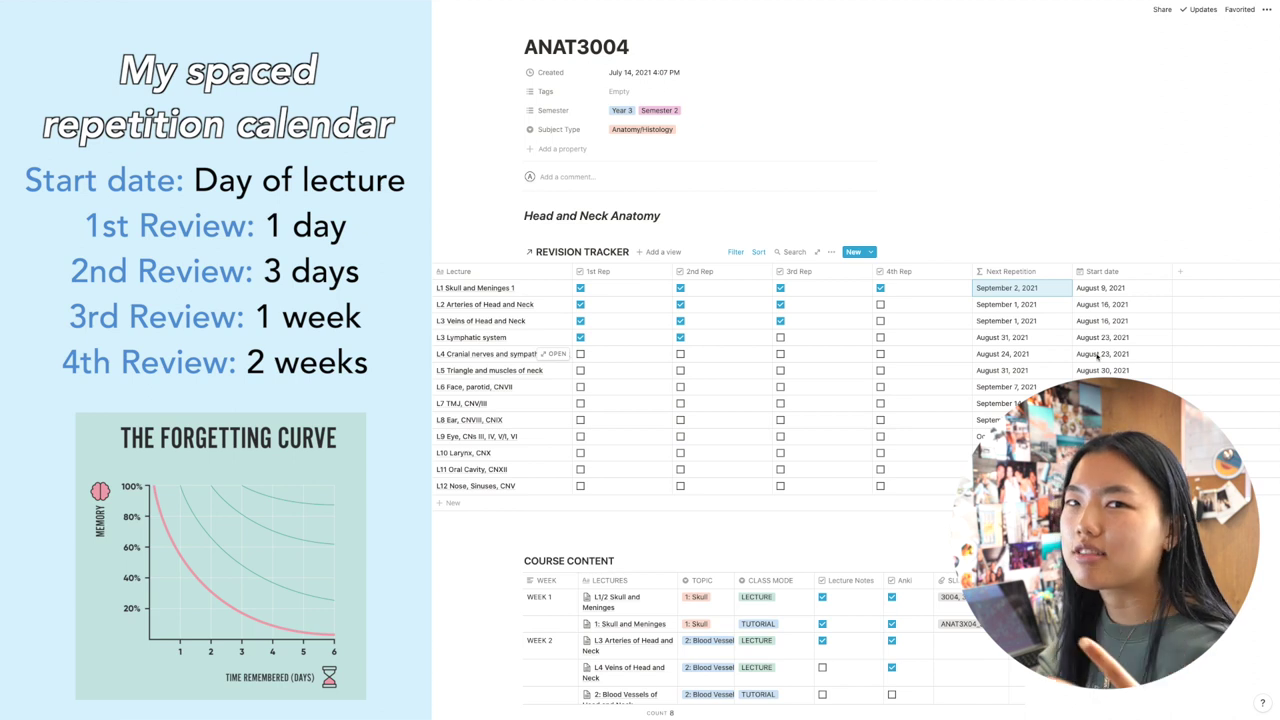
# Step: Tick the 1st, 2nd and 3rd Rep for the L4 Cranial nerves lecture in the REVISION TRACKER
pyautogui.hscroll(-1, 1007, 356)
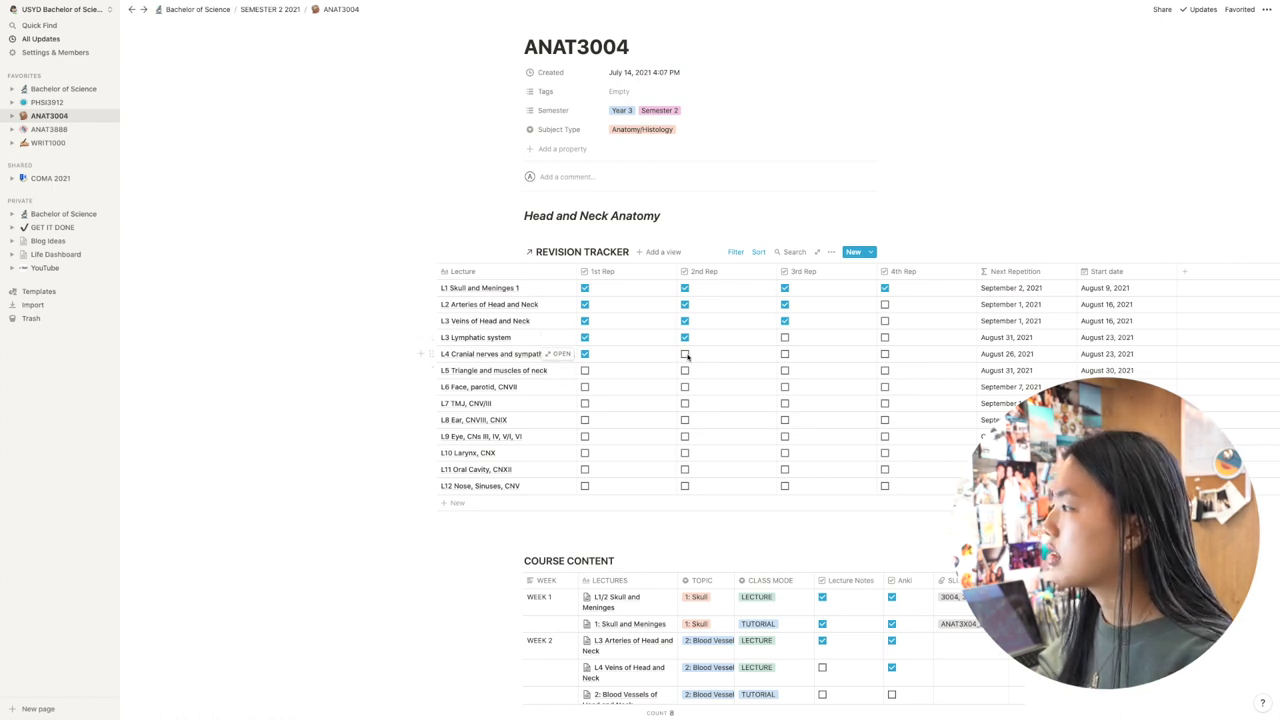
pyautogui.click(685, 354)
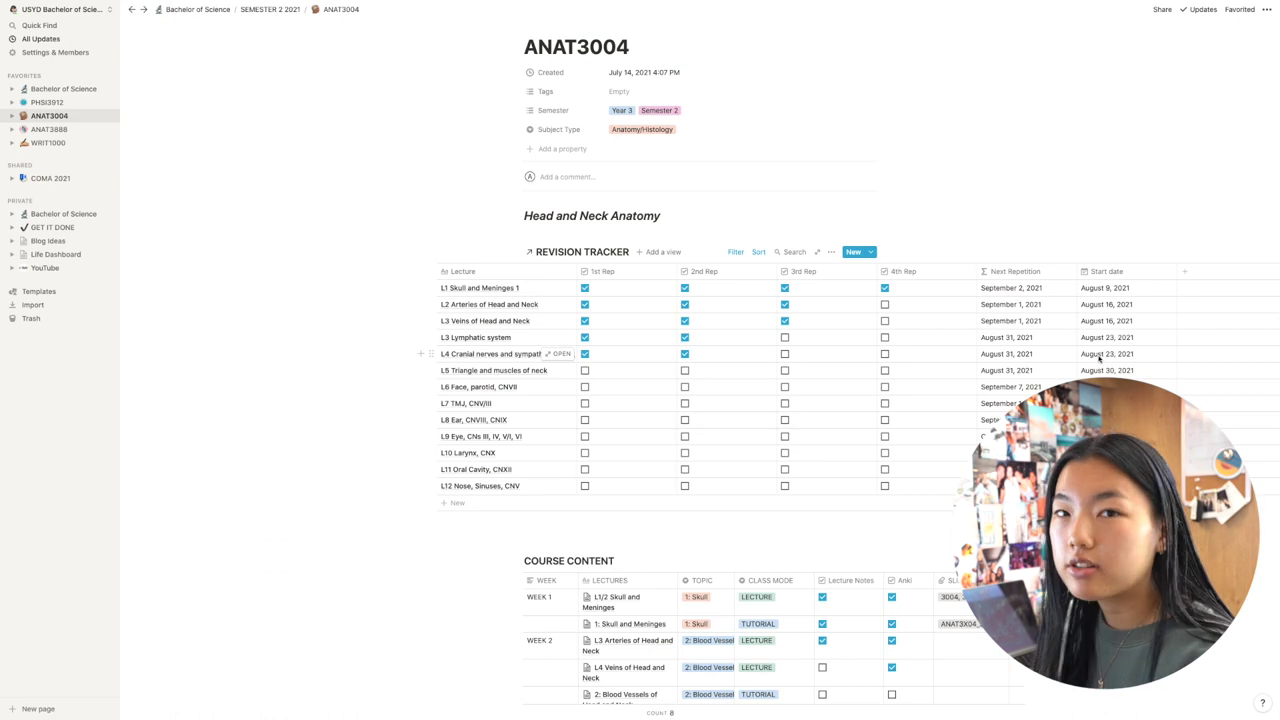
pyautogui.click(785, 354)
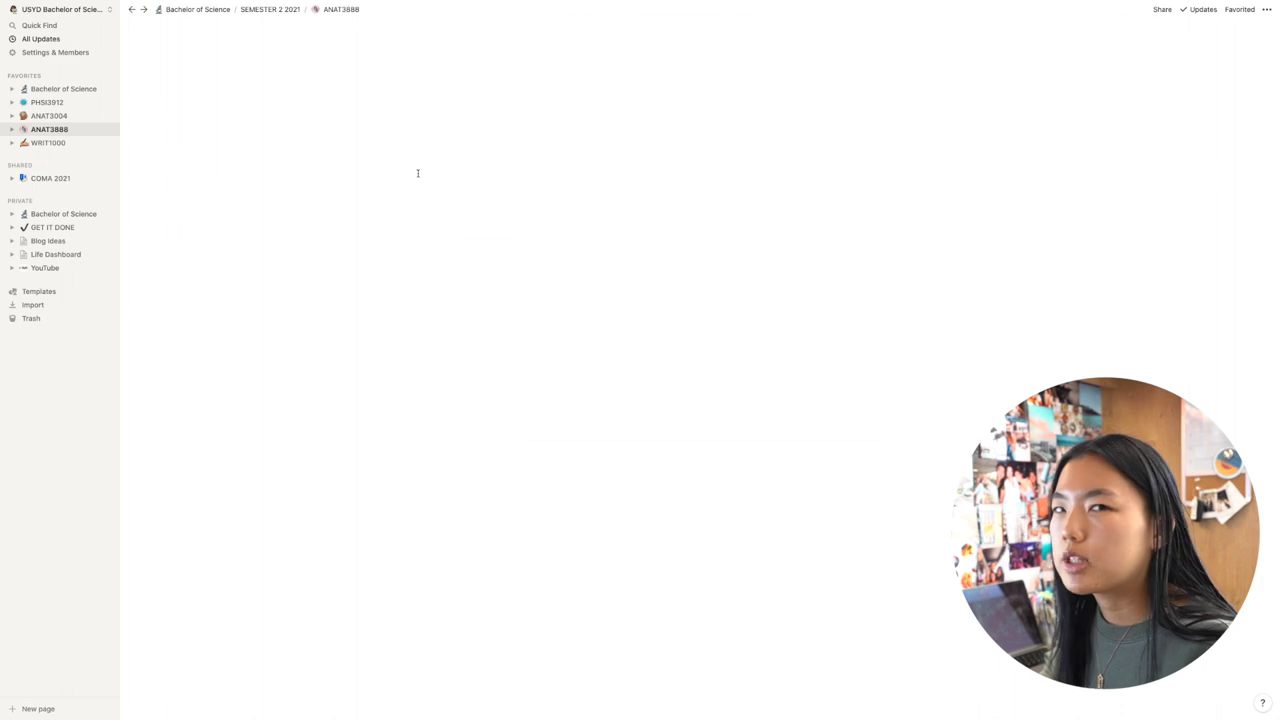
# Step: Examine the REVISION SCHEDULE calendar and the ASSESSMENT table with its due dates, notes and Done column on the ANAT3888 page
pyautogui.scroll(-5, 418, 173)
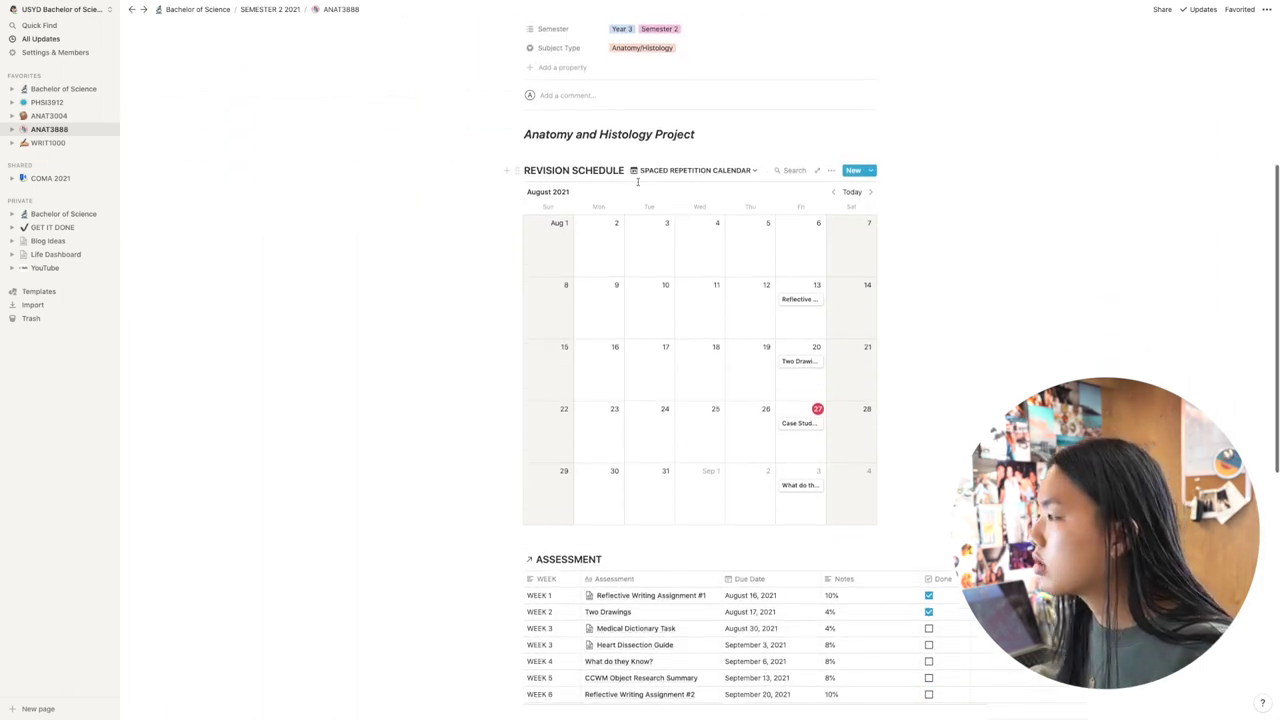
pyautogui.scroll(-1, 637, 181)
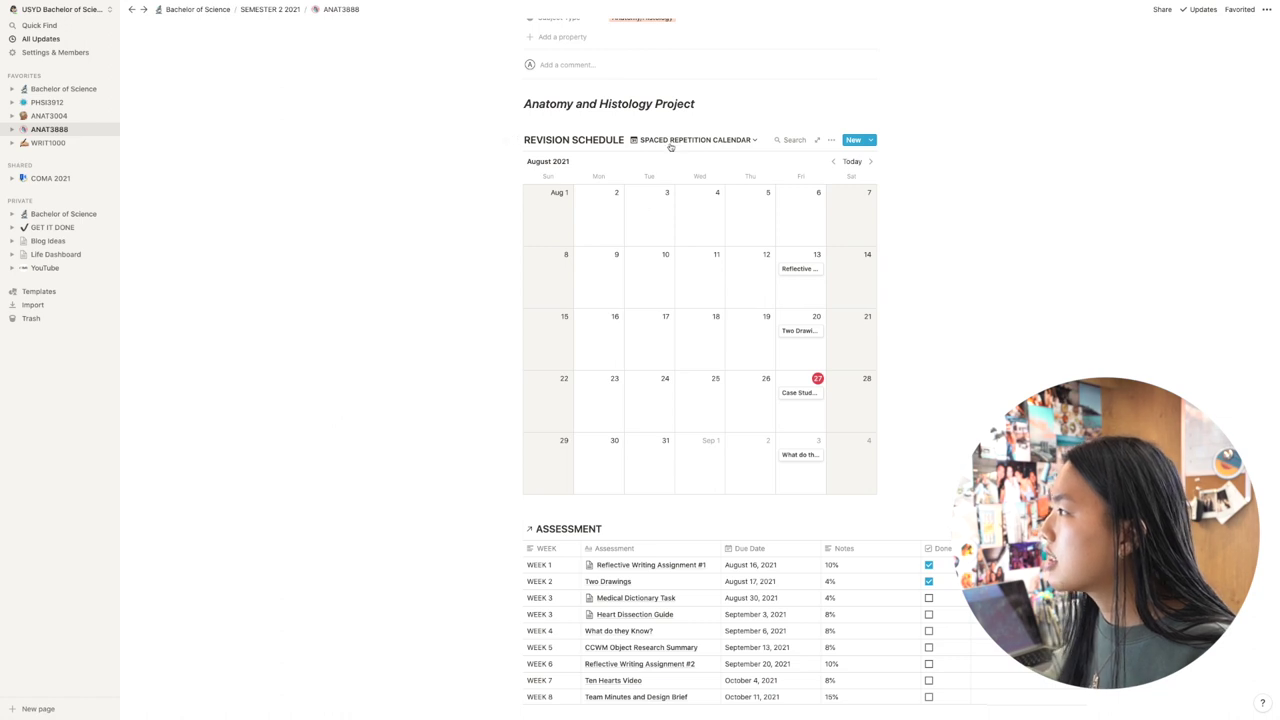
pyautogui.scroll(-10, 669, 147)
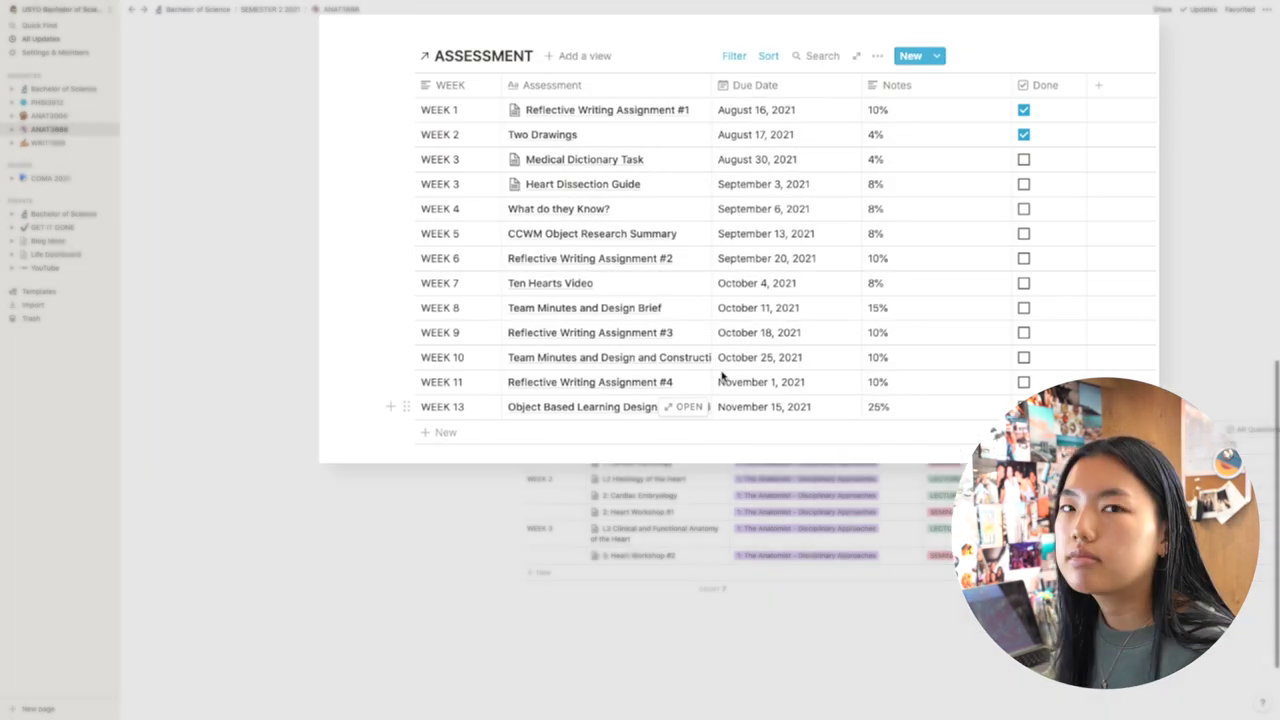
pyautogui.scroll(8, 822, 497)
pyautogui.scroll(-8, 718, 377)
pyautogui.hscroll(4, 723, 386)
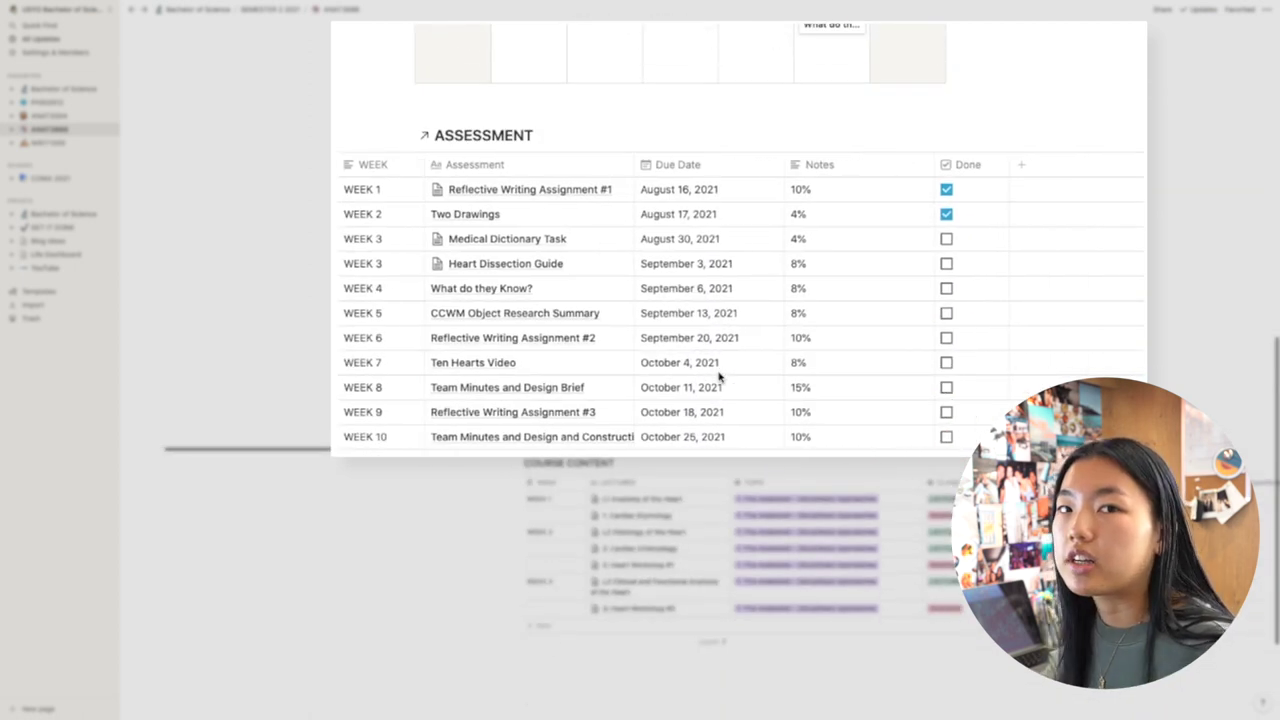
pyautogui.hscroll(-3, 689, 371)
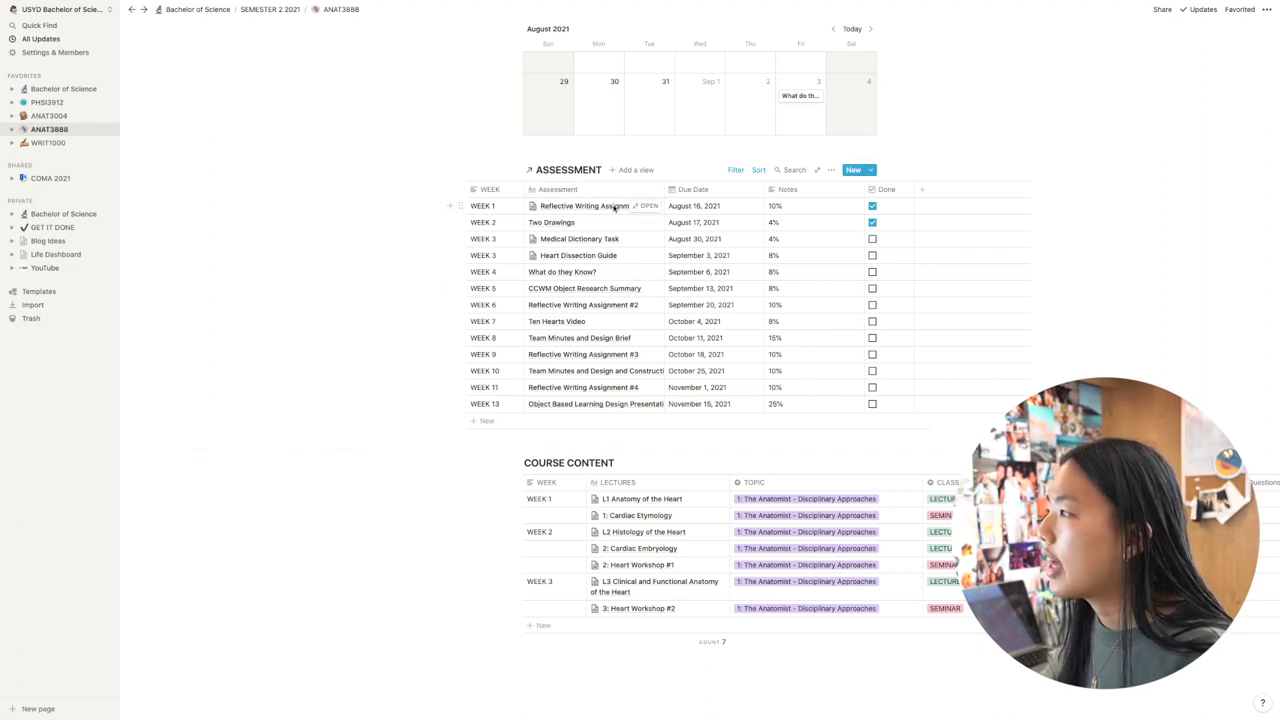
pyautogui.hscroll(3, 613, 207)
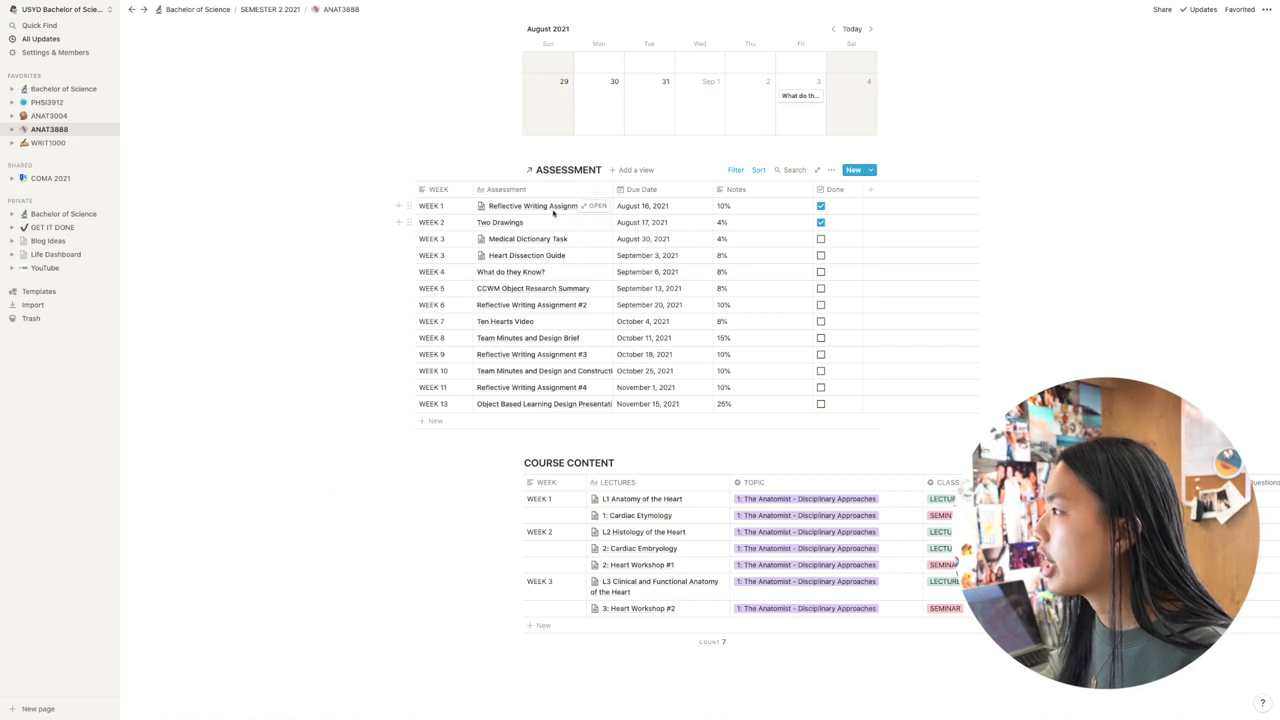
# Step: Open L1 Anatomy of the Heart from COURSE CONTENT, view the notes under the "Location in mediastinum" toggle, collapse it and close the lecture
pyautogui.scroll(-2, 600, 420)
pyautogui.click(626, 421)
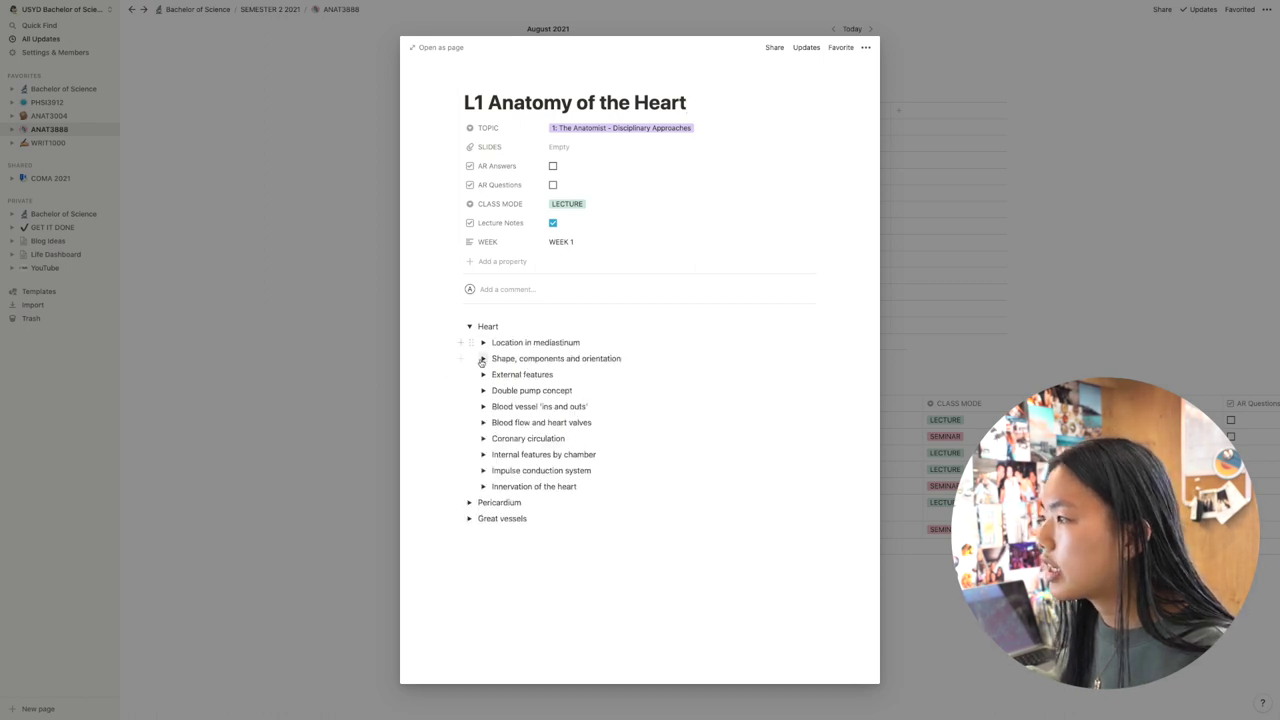
pyautogui.click(484, 343)
pyautogui.scroll(-4, 492, 300)
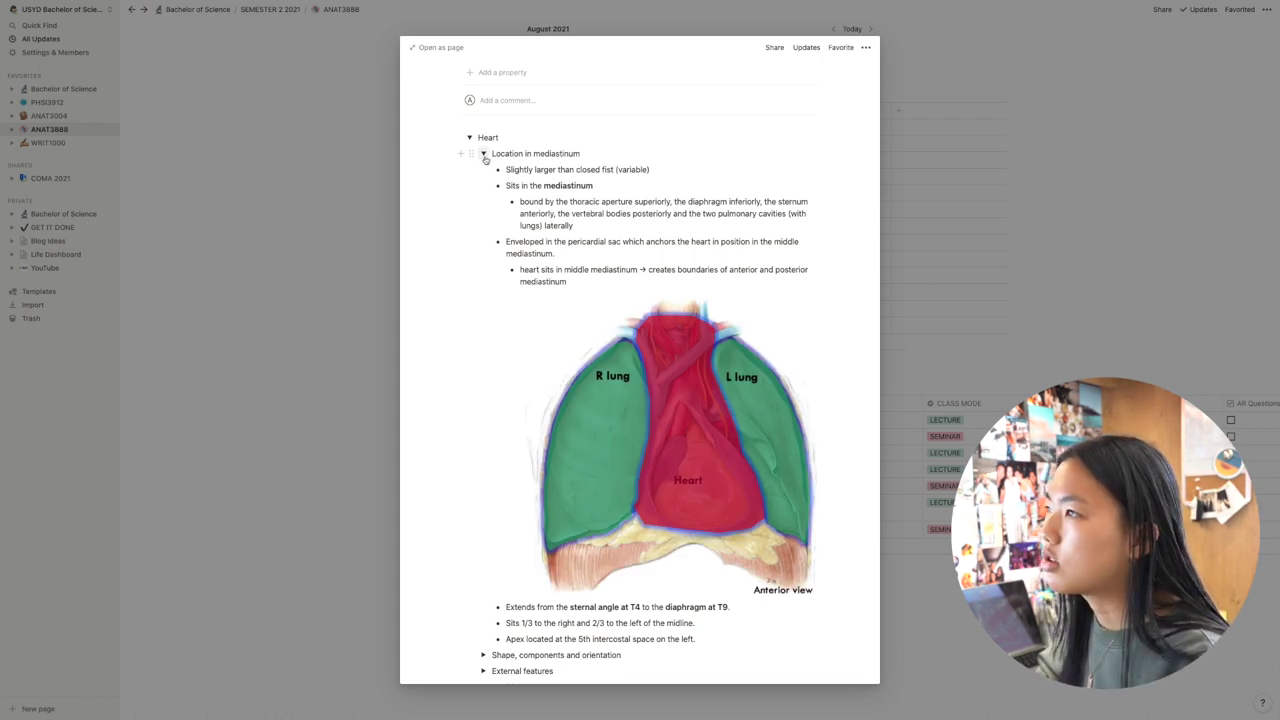
pyautogui.click(484, 155)
pyautogui.click(293, 165)
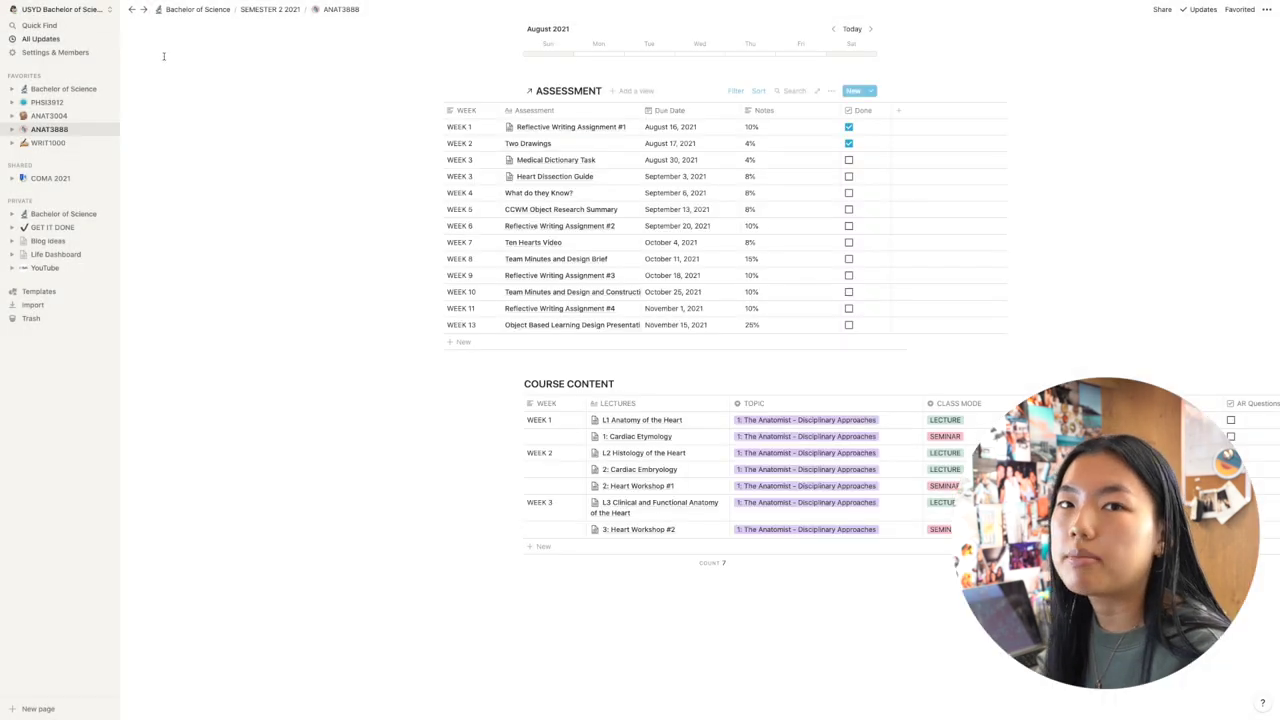
# Step: Go to the Bachelor of Science dashboard, open the Revision Tracker as a full page and look through its lectures and repetition columns
pyautogui.click(168, 5)
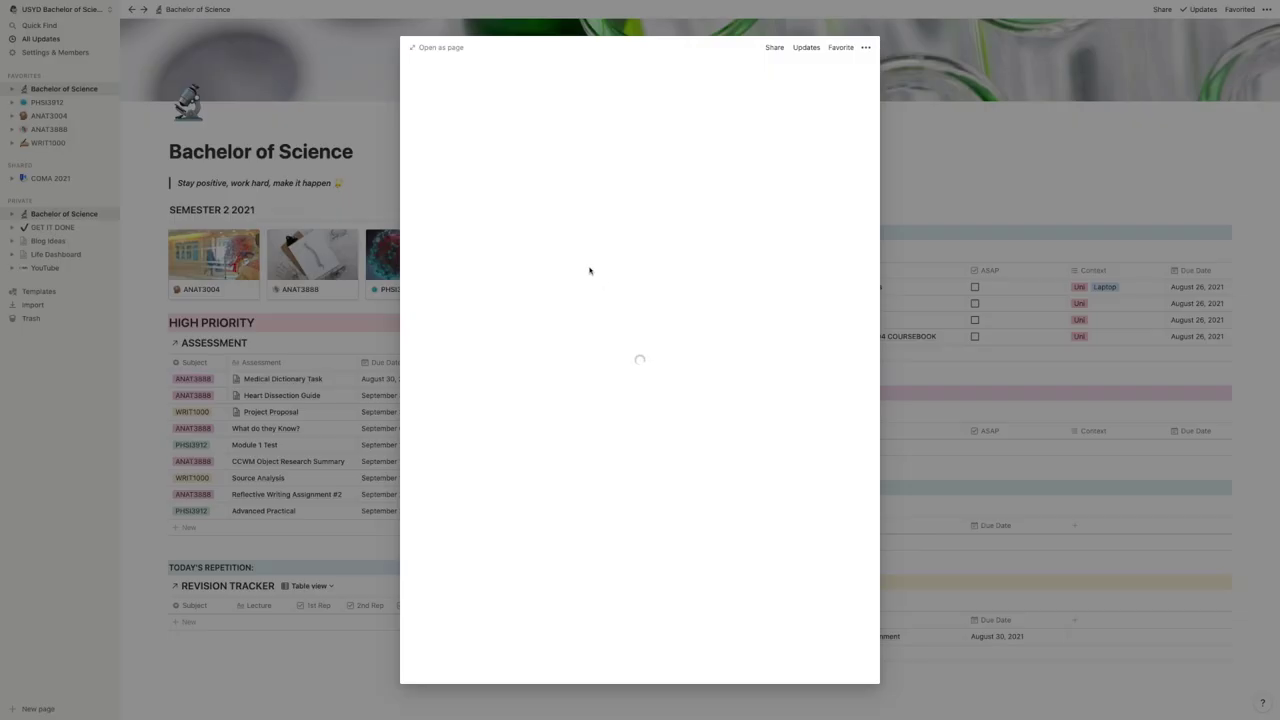
pyautogui.click(440, 47)
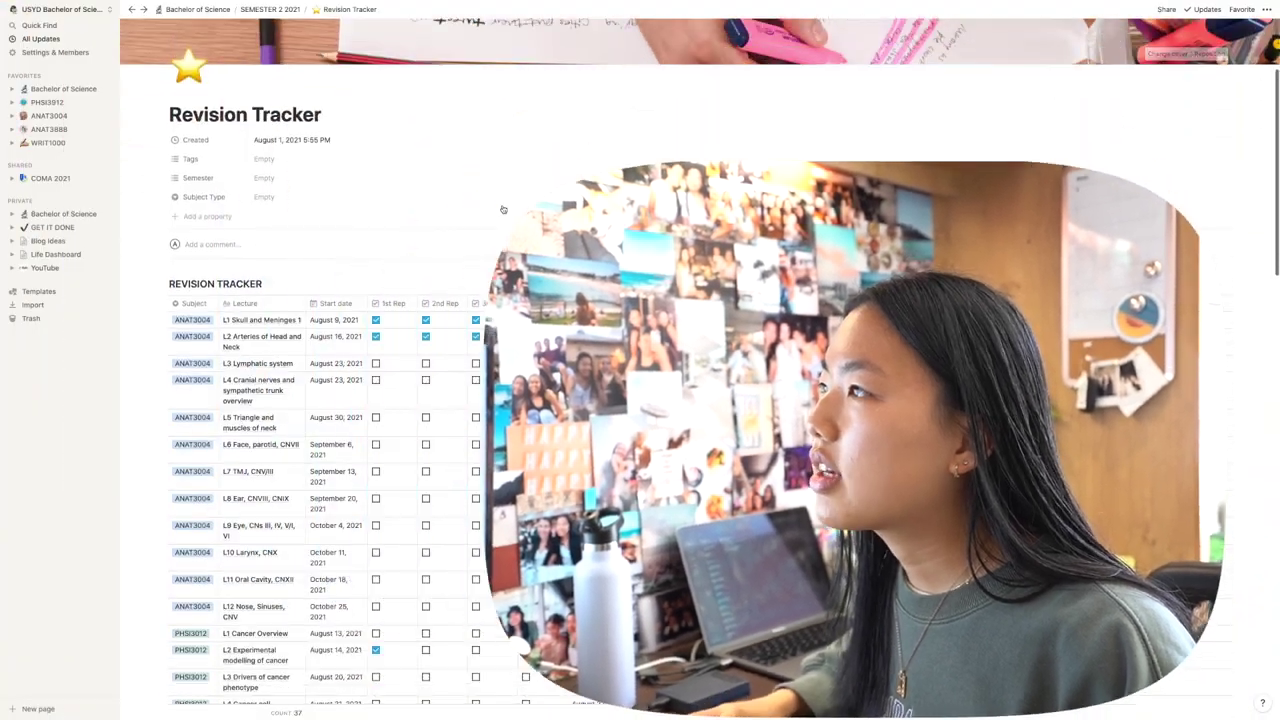
pyautogui.scroll(-5, 503, 209)
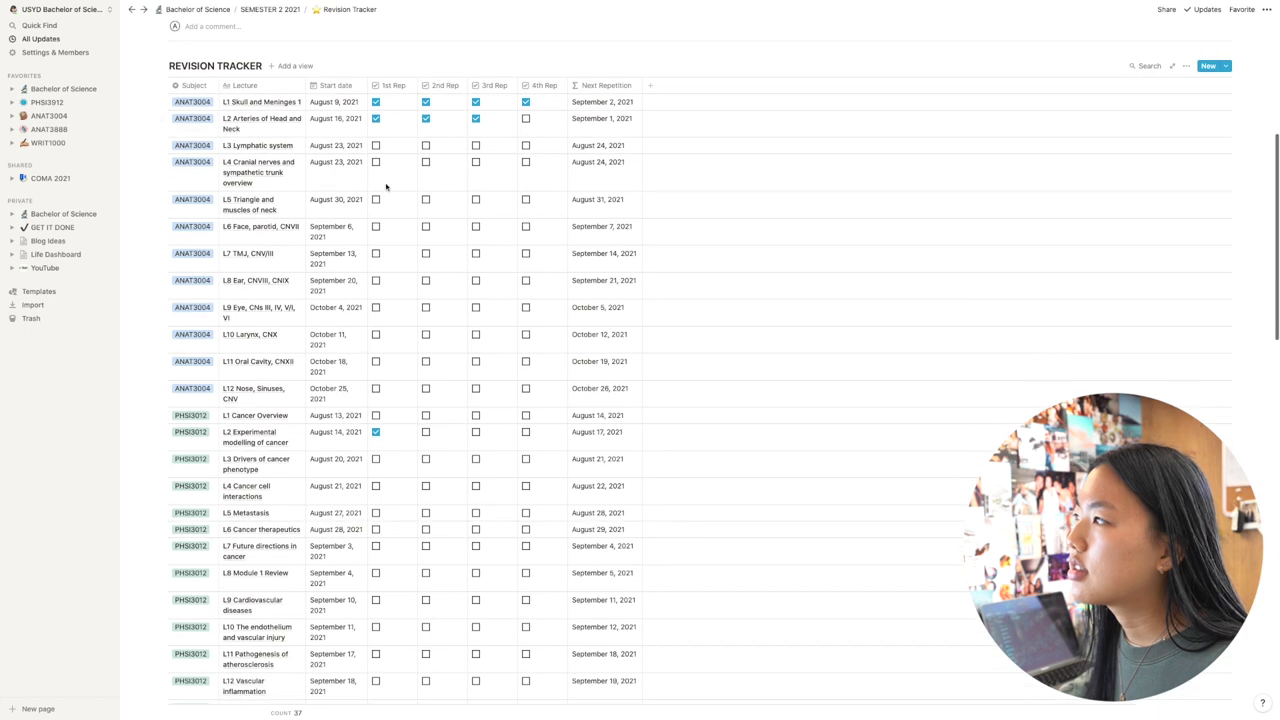
pyautogui.scroll(-1, 386, 186)
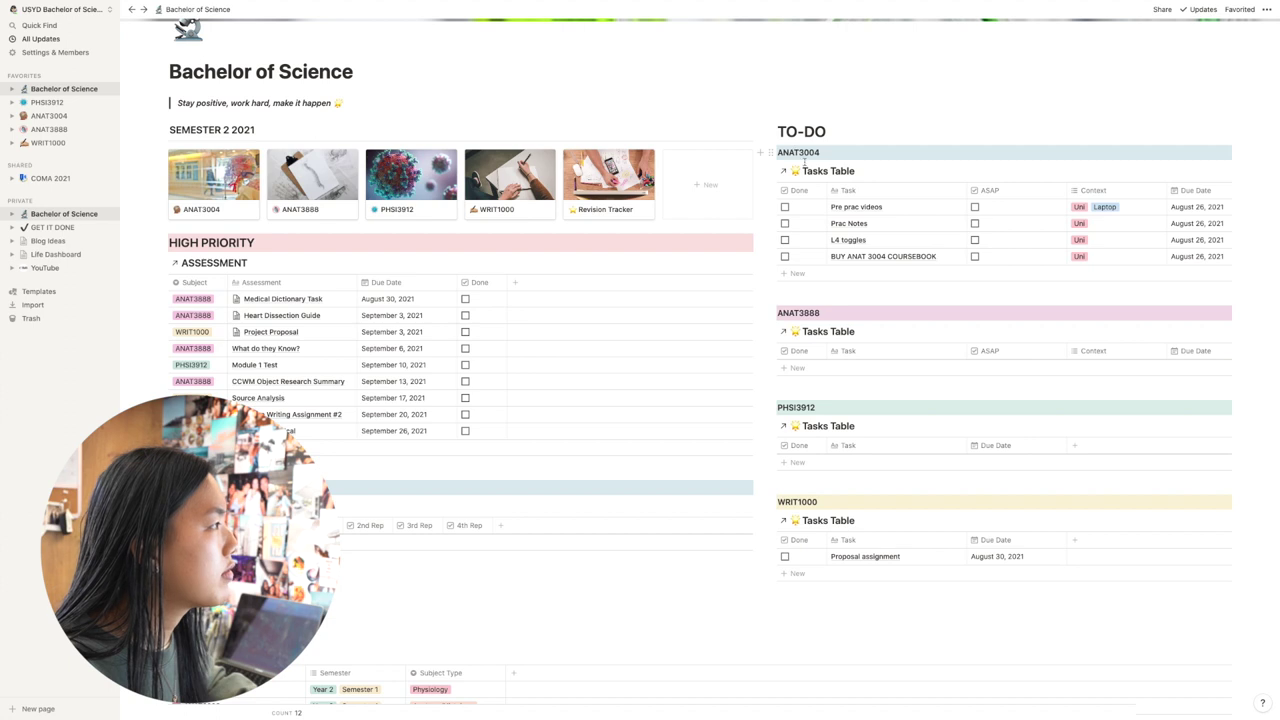
# Step: Add a blank task row to the ANAT3004 Tasks Table under TO-DO on the dashboard, and delete it again
pyautogui.scroll(-1, 850, 230)
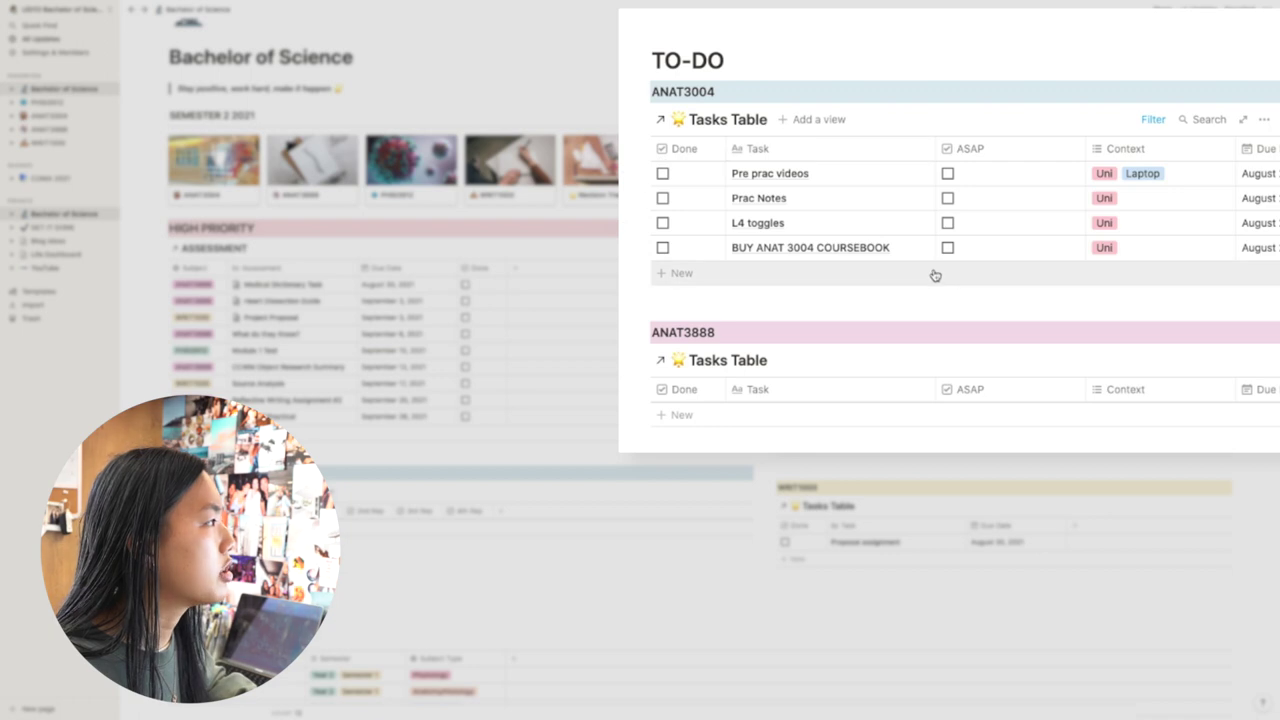
pyautogui.click(740, 276)
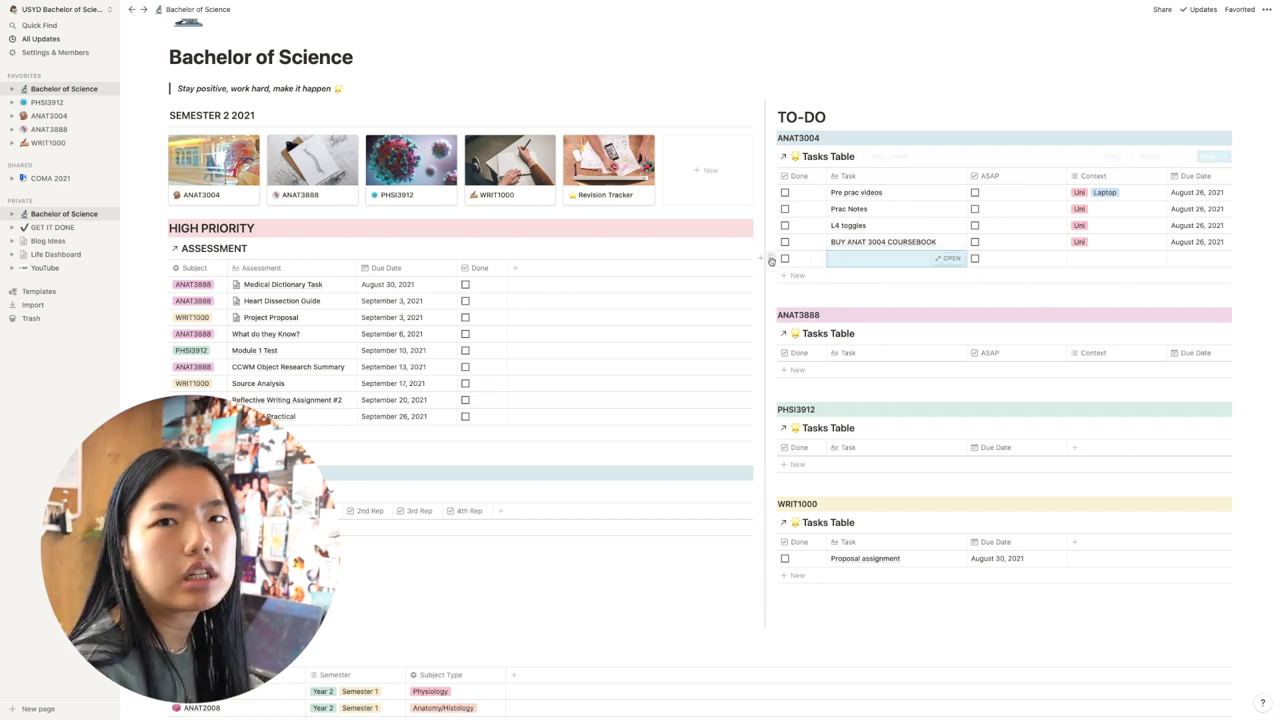
pyautogui.click(771, 258)
pyautogui.click(672, 223)
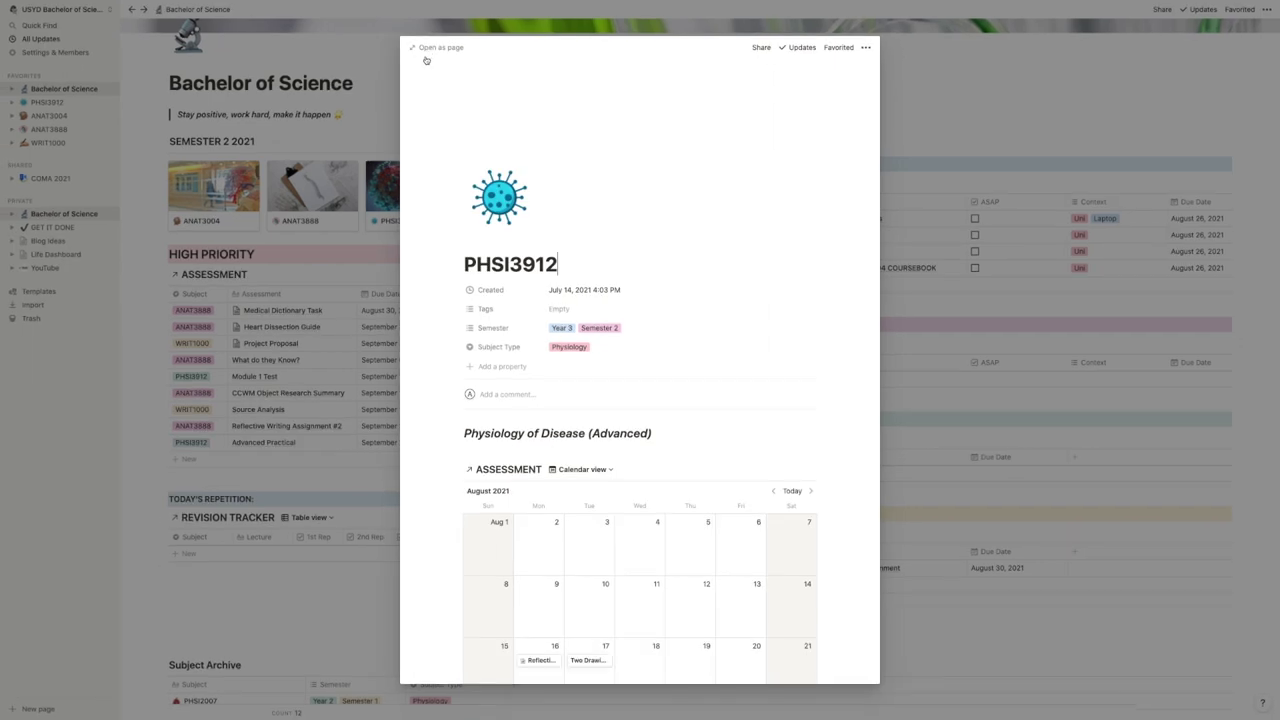
# Step: Open PHSI3912 as a full page and look through its ASSESSMENT calendar and COURSE CONTENT table
pyautogui.click(425, 57)
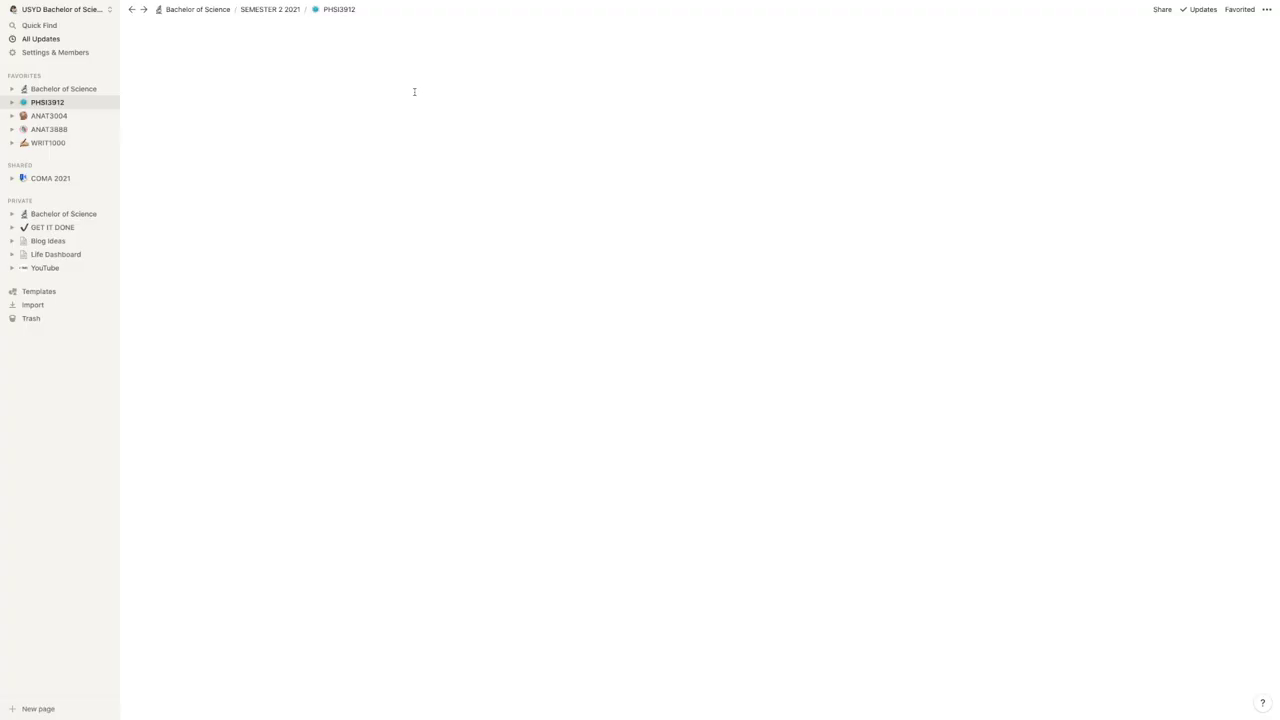
pyautogui.scroll(-5, 400, 182)
pyautogui.scroll(-5, 400, 182)
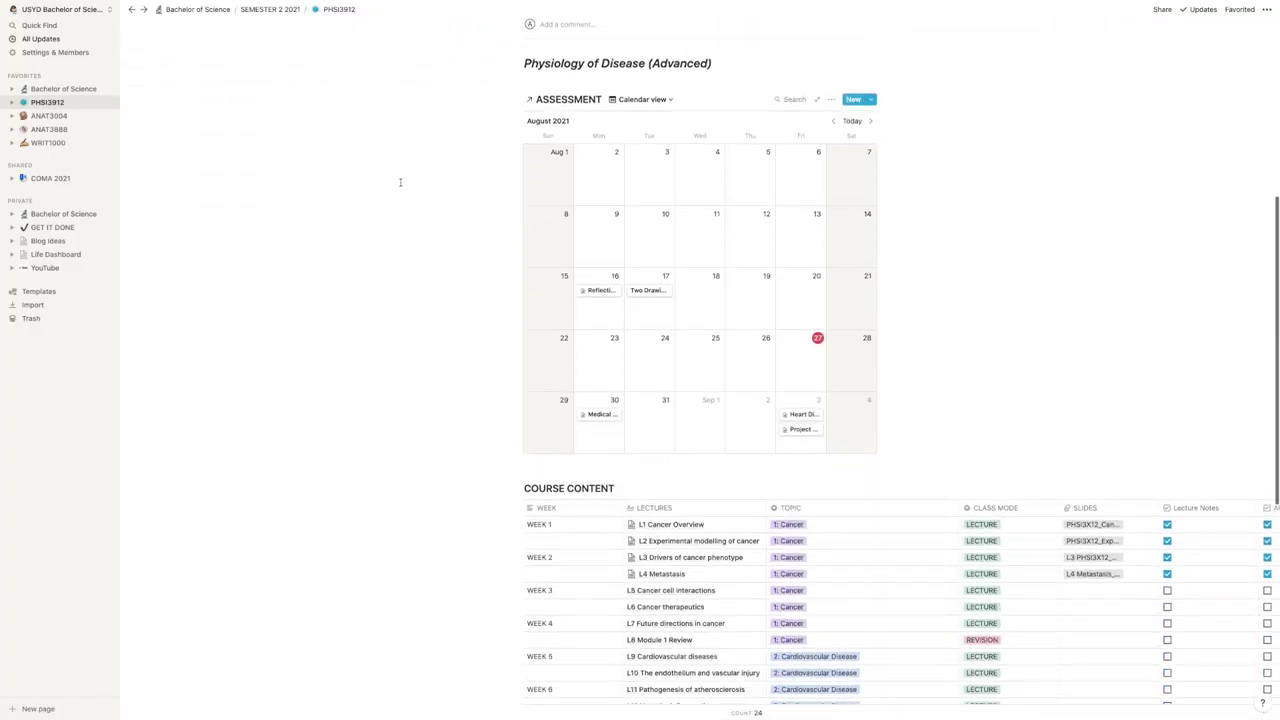
pyautogui.scroll(-5, 645, 446)
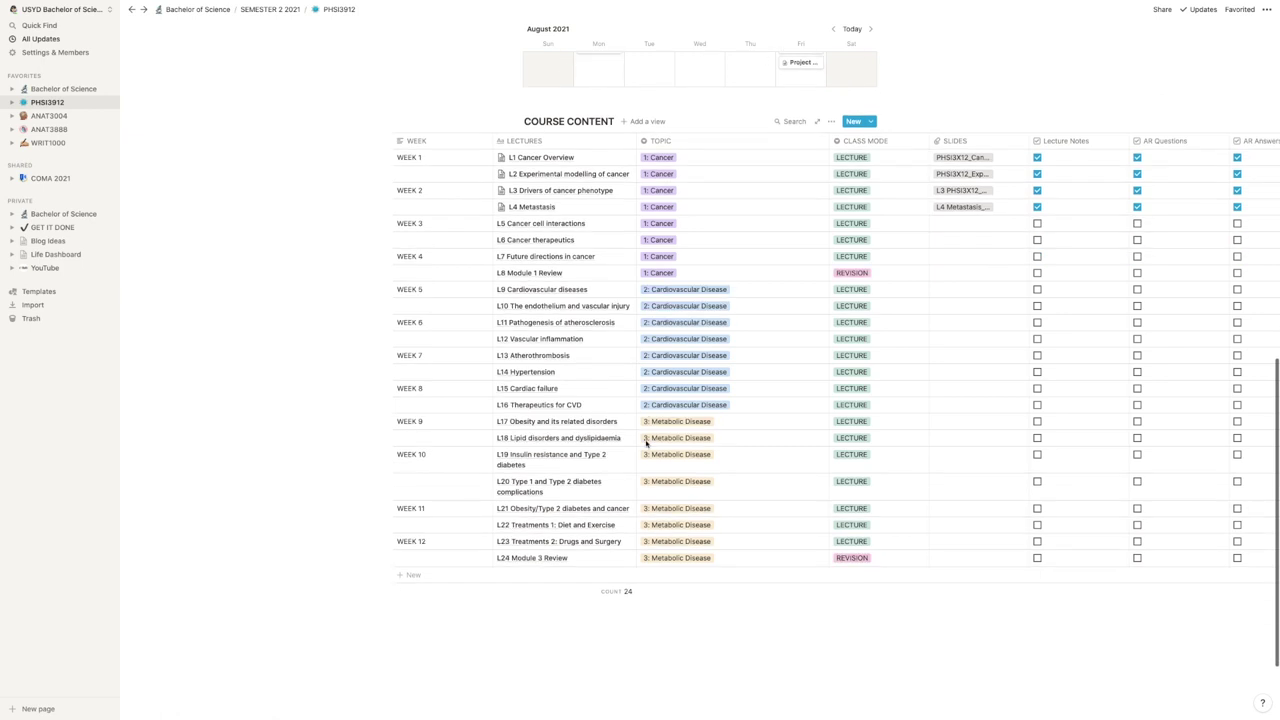
pyautogui.scroll(6, 640, 450)
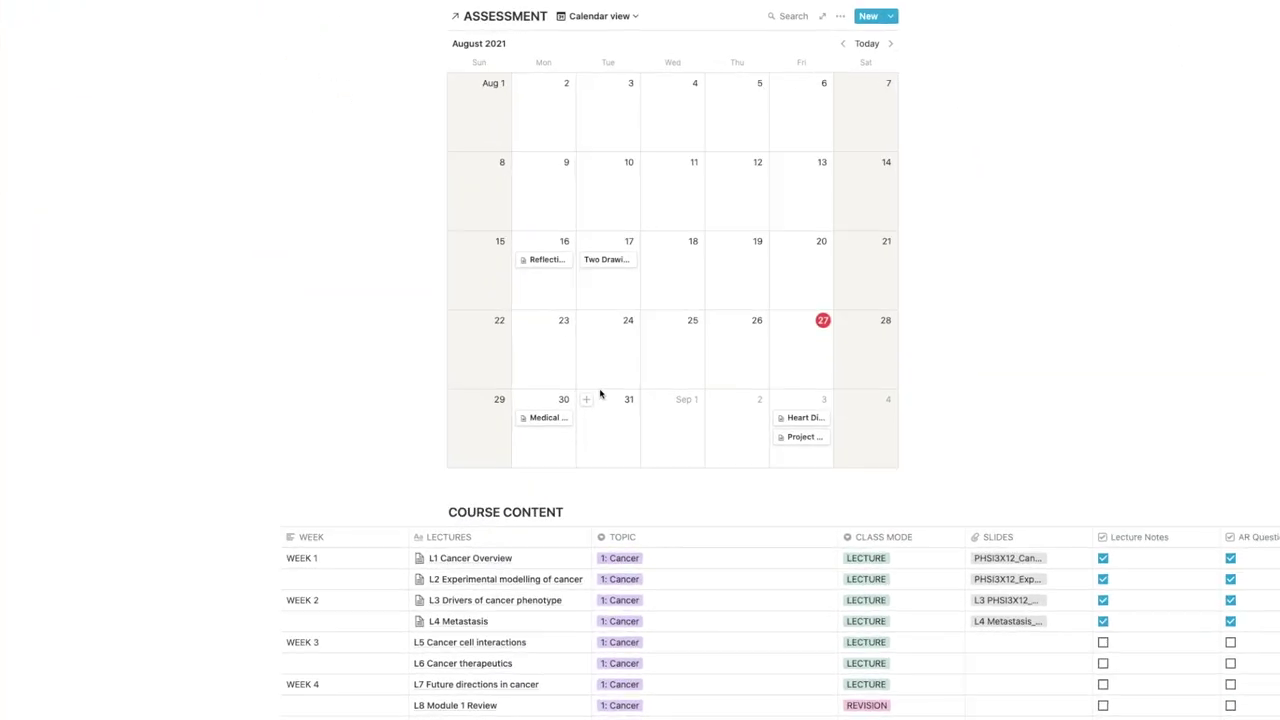
# Step: Insert a linked database of the existing ASSESSMENT table under the Physiology of Disease (Advanced) heading, above the assessment calendar
pyautogui.scroll(4, 640, 360)
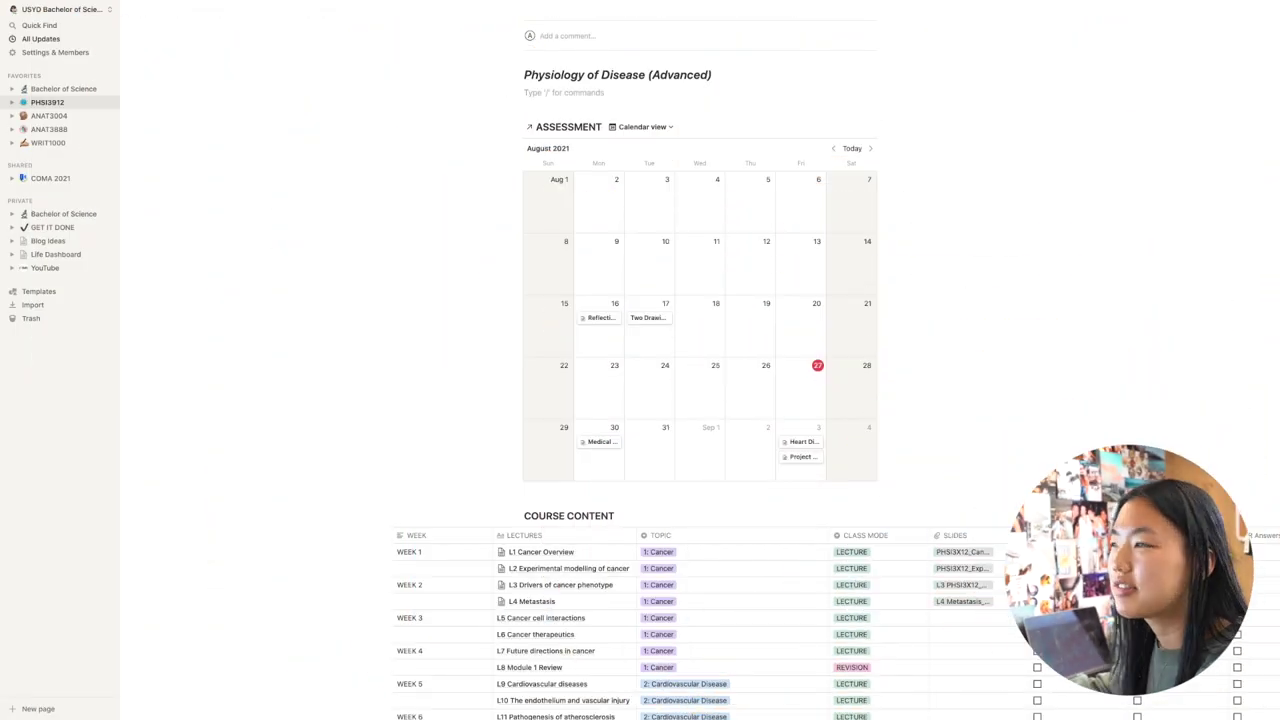
pyautogui.press('Return')
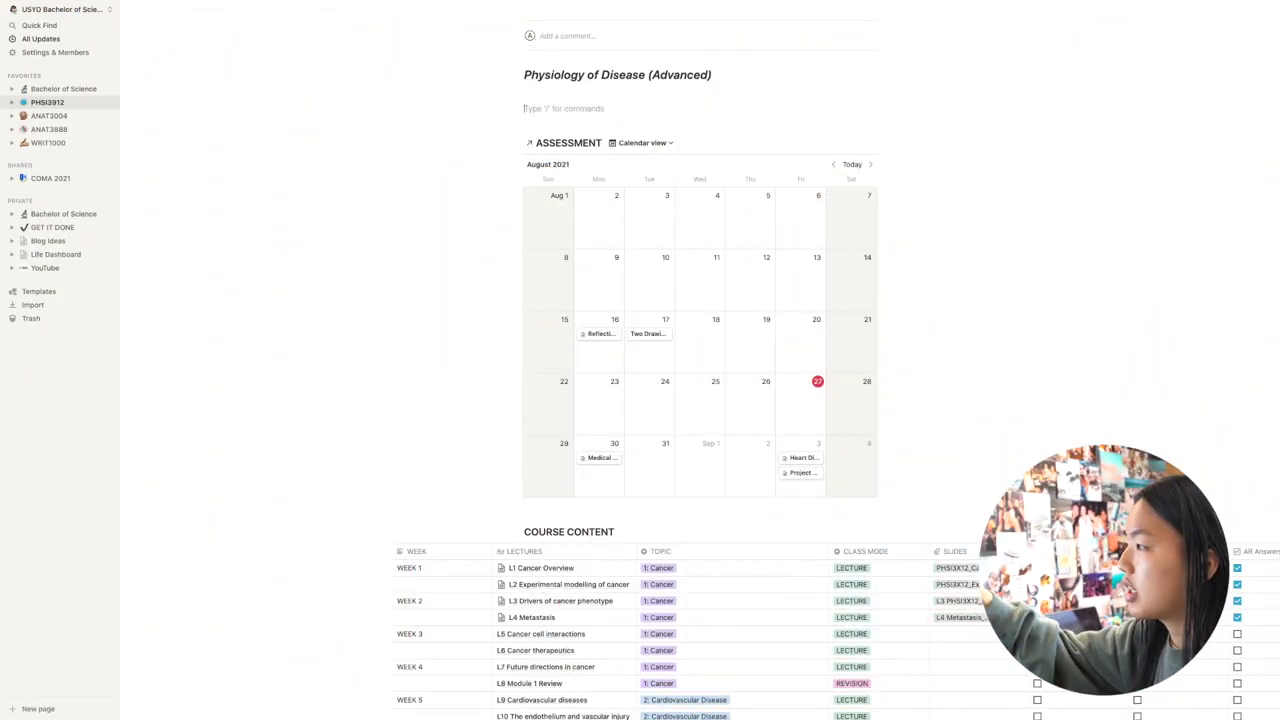
pyautogui.write('/')
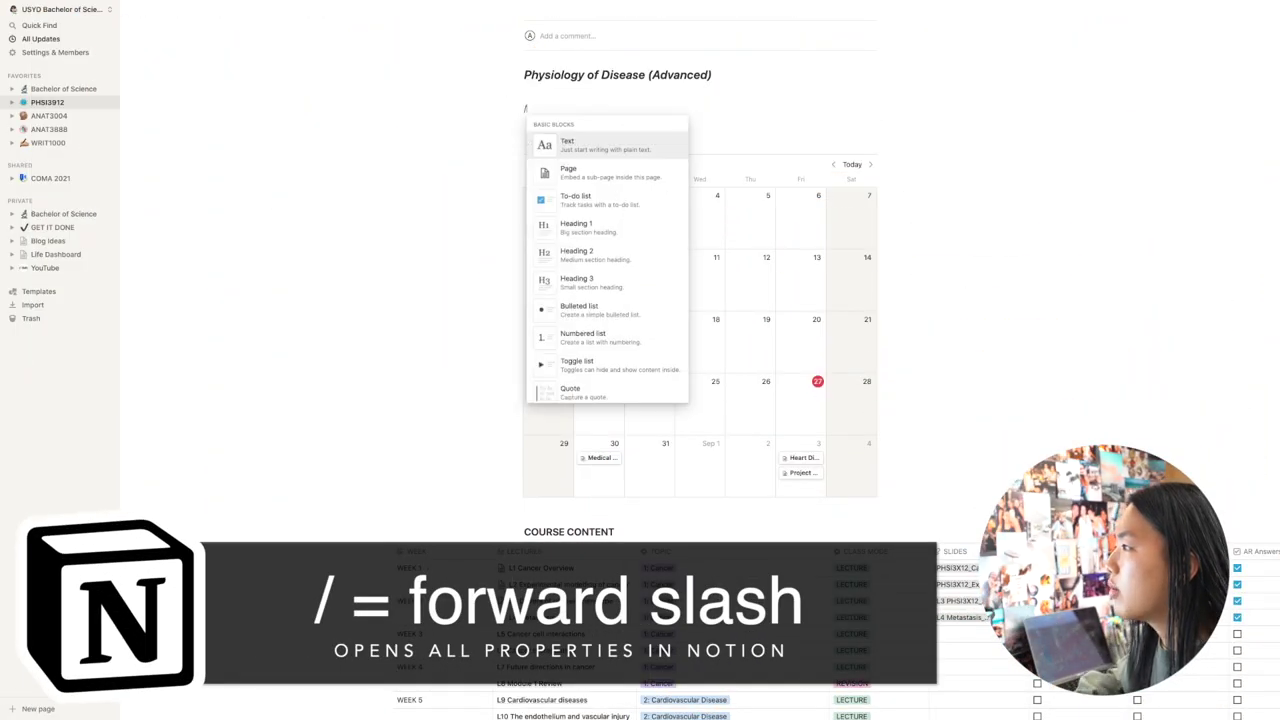
pyautogui.scroll(-10, 633, 167)
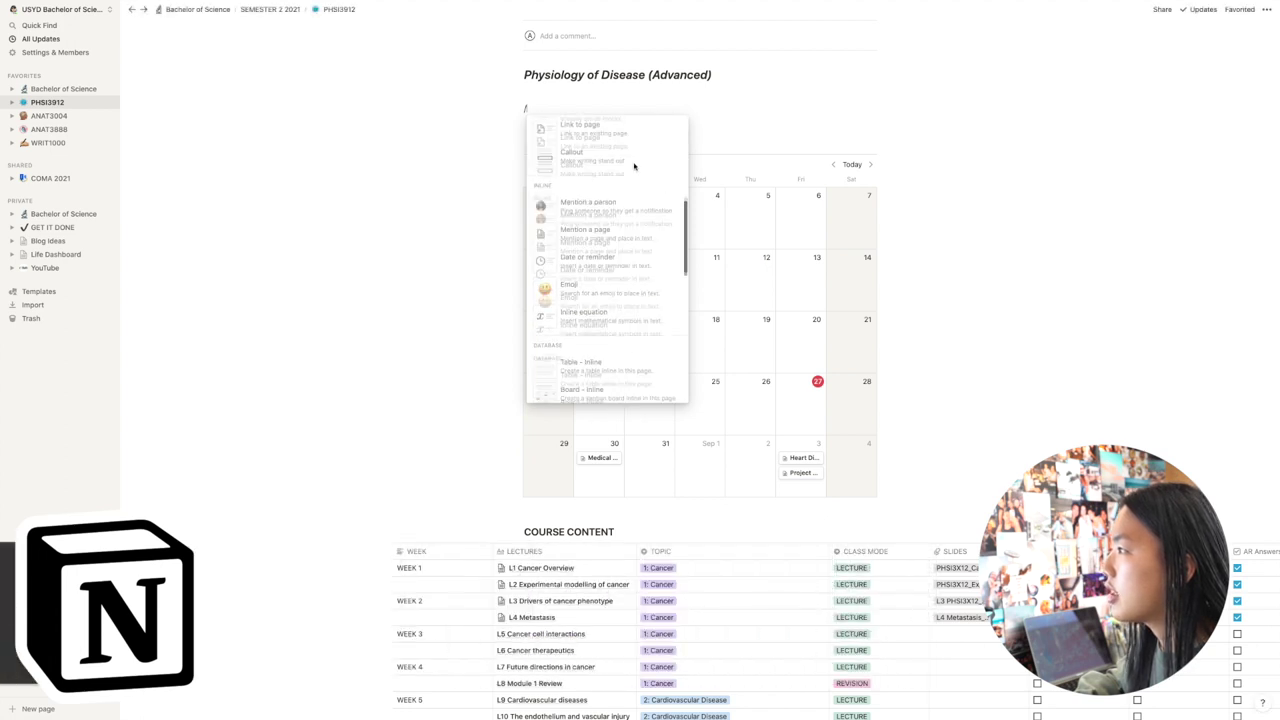
pyautogui.scroll(1, 633, 167)
pyautogui.scroll(-3, 633, 167)
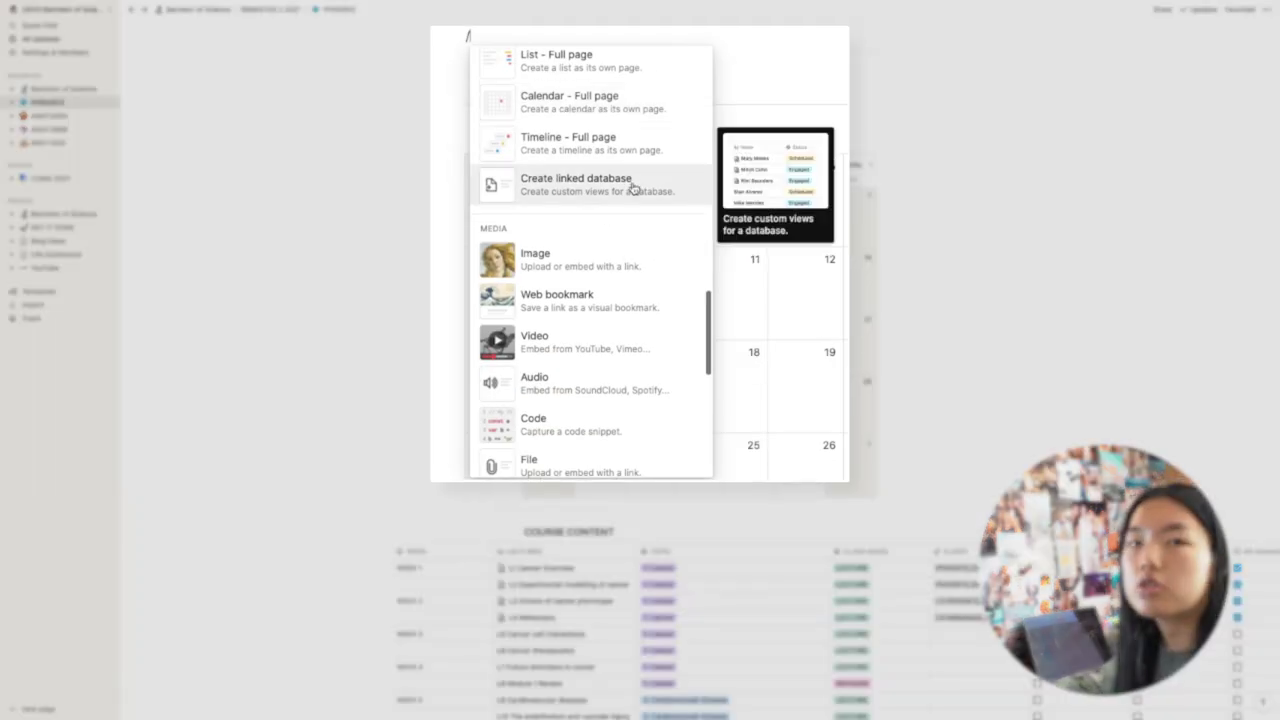
pyautogui.click(633, 186)
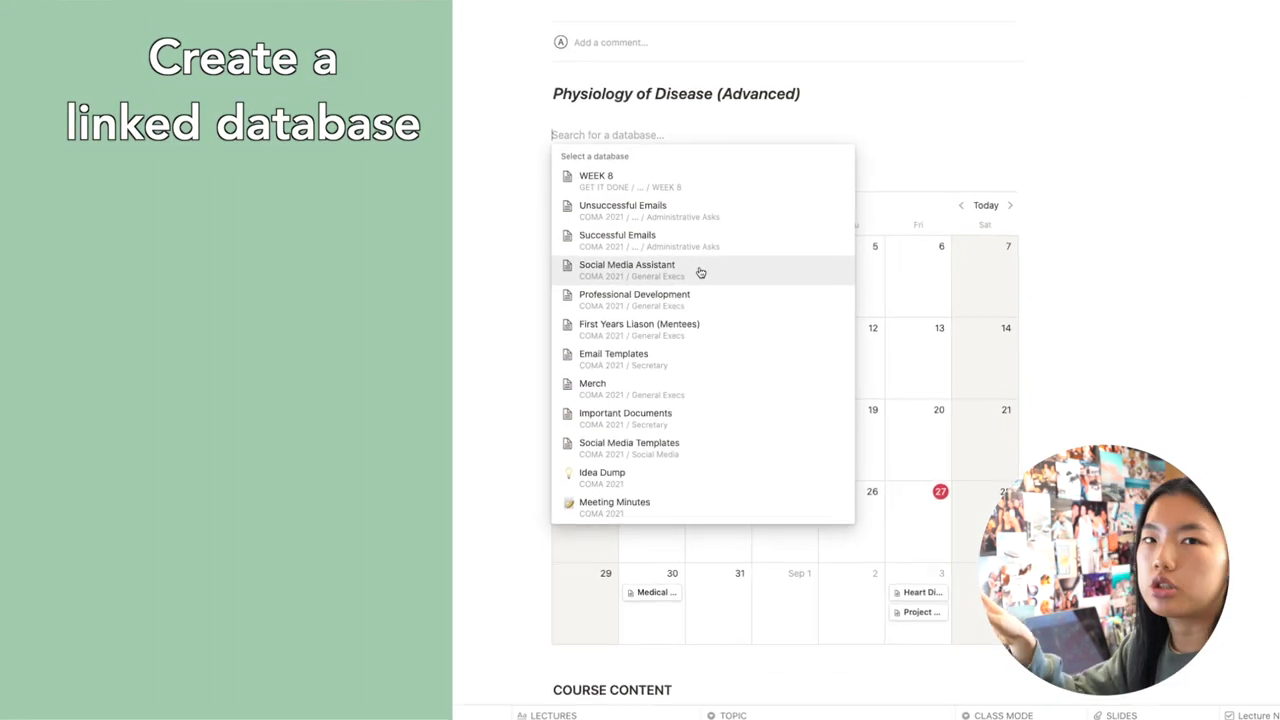
pyautogui.write('ssessment')
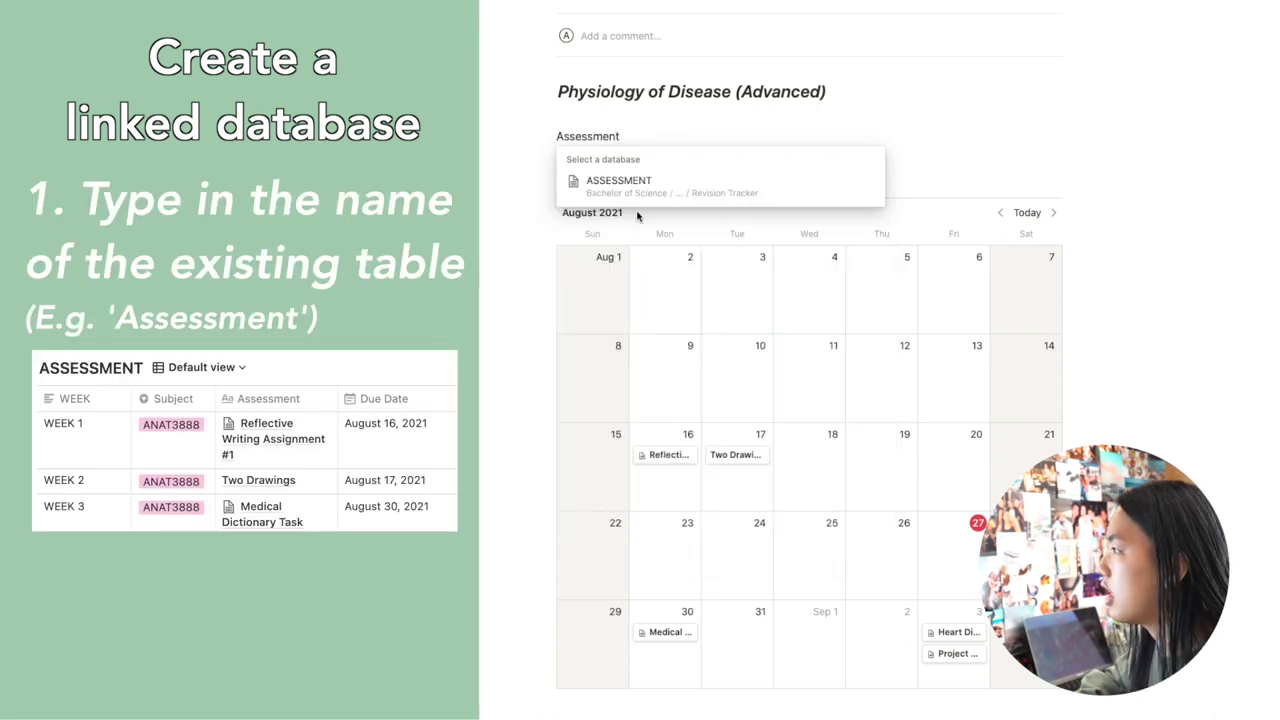
pyautogui.click(684, 185)
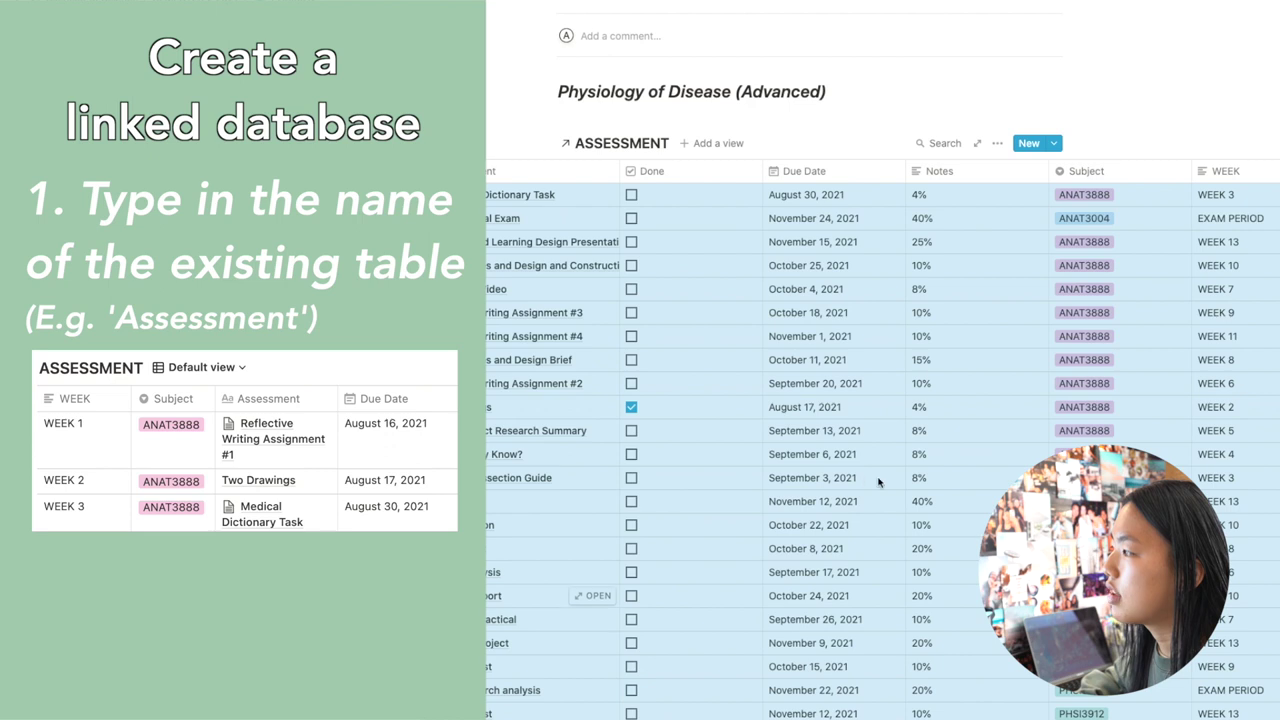
# Step: Filter the new linked ASSESSMENT table to entries where Subject is PHSI3912
pyautogui.scroll(5, 878, 482)
pyautogui.scroll(-3, 704, 399)
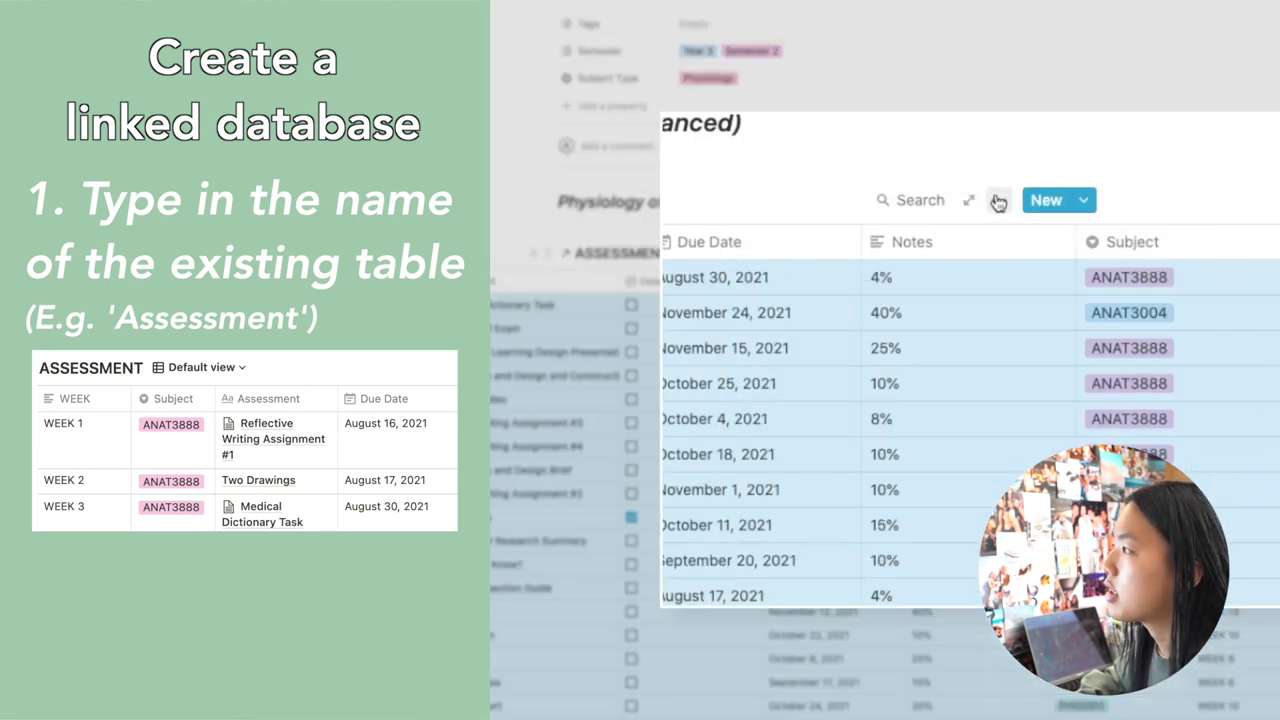
pyautogui.click(998, 202)
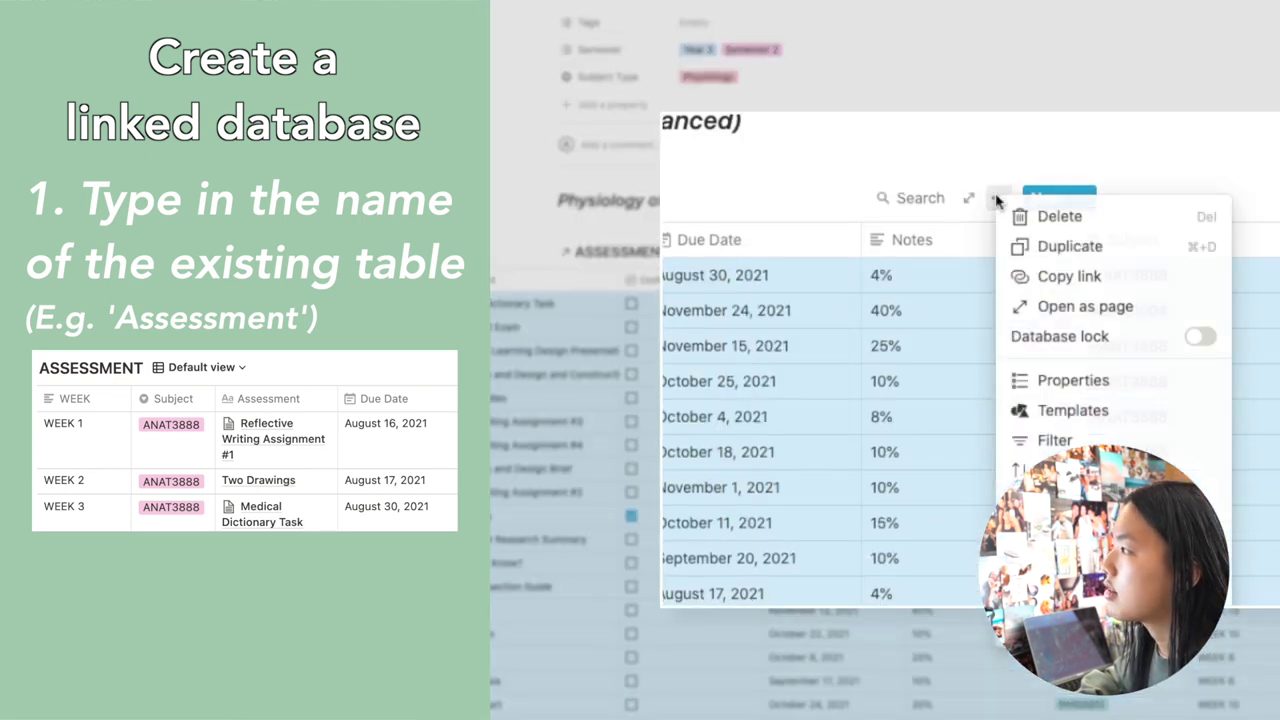
pyautogui.click(1054, 440)
pyautogui.click(750, 385)
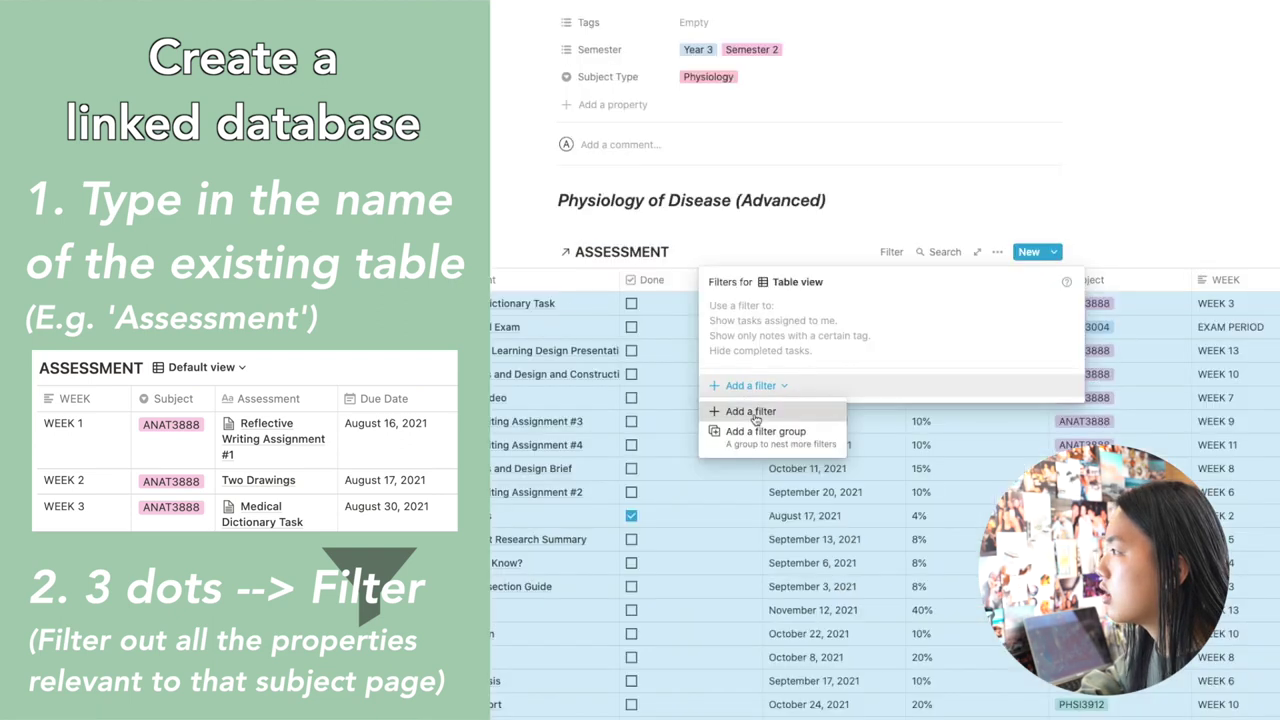
pyautogui.click(755, 418)
pyautogui.click(762, 450)
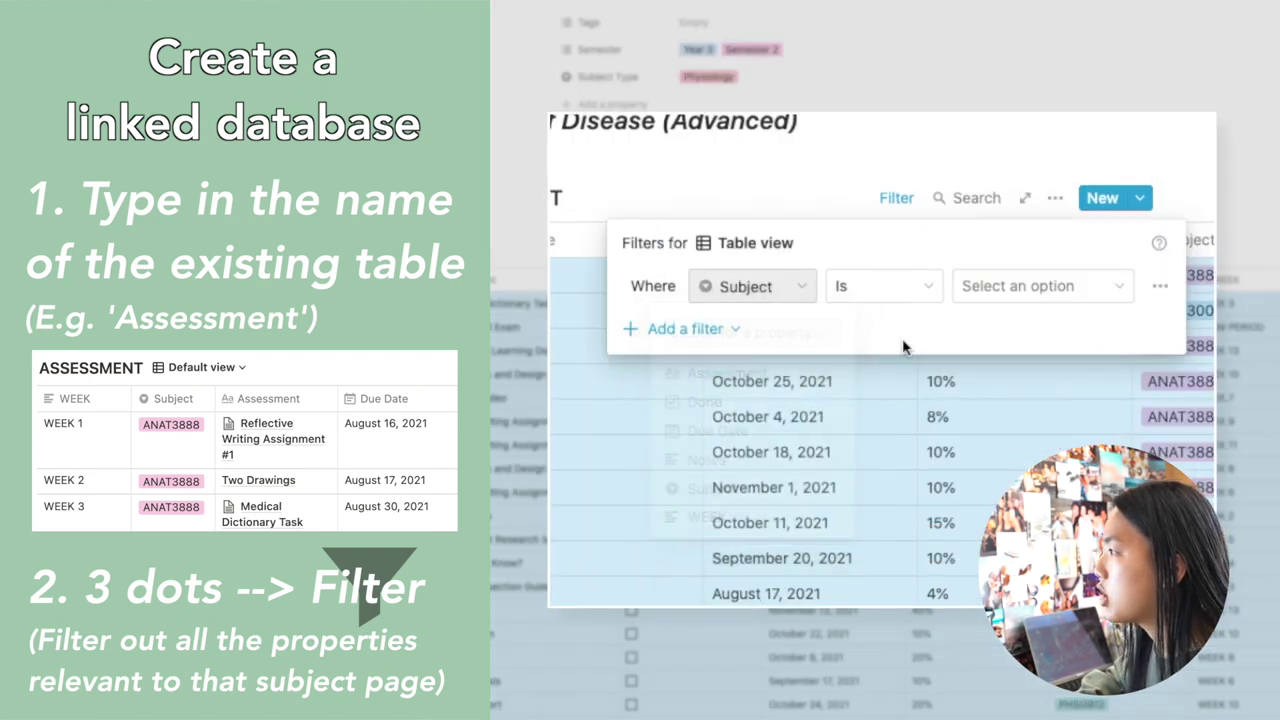
pyautogui.click(978, 291)
pyautogui.click(1005, 594)
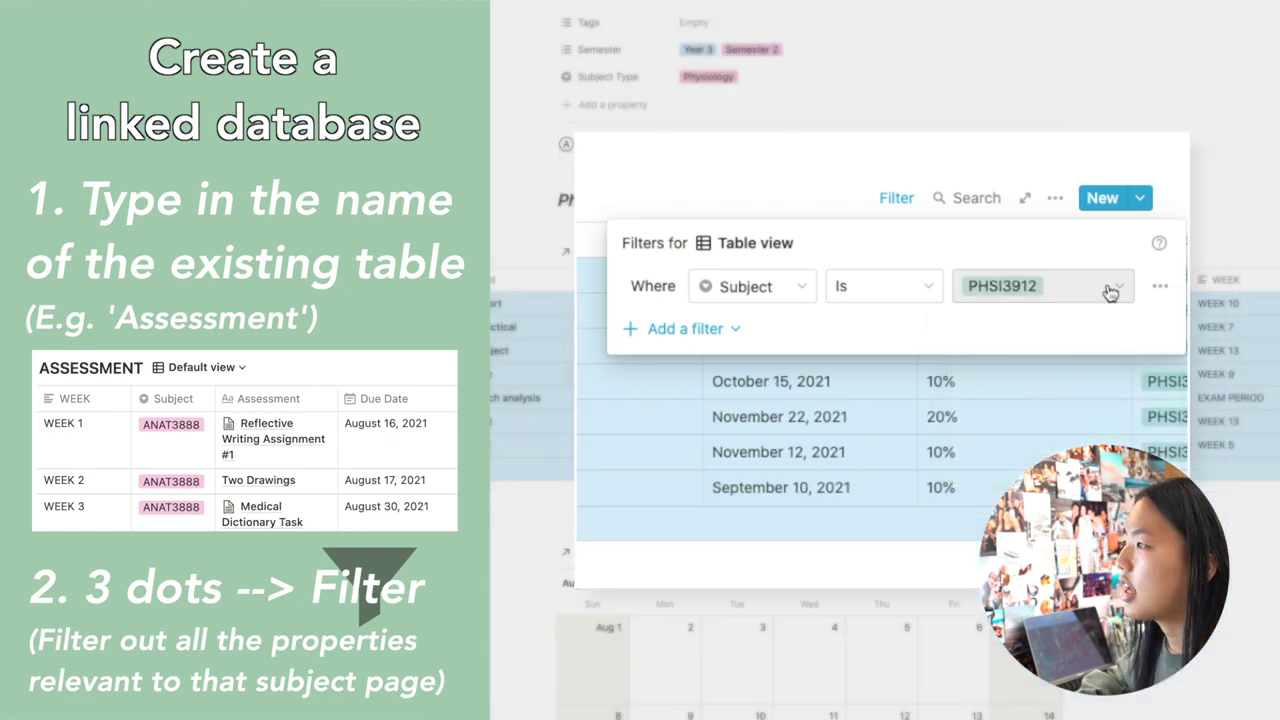
pyautogui.click(1244, 166)
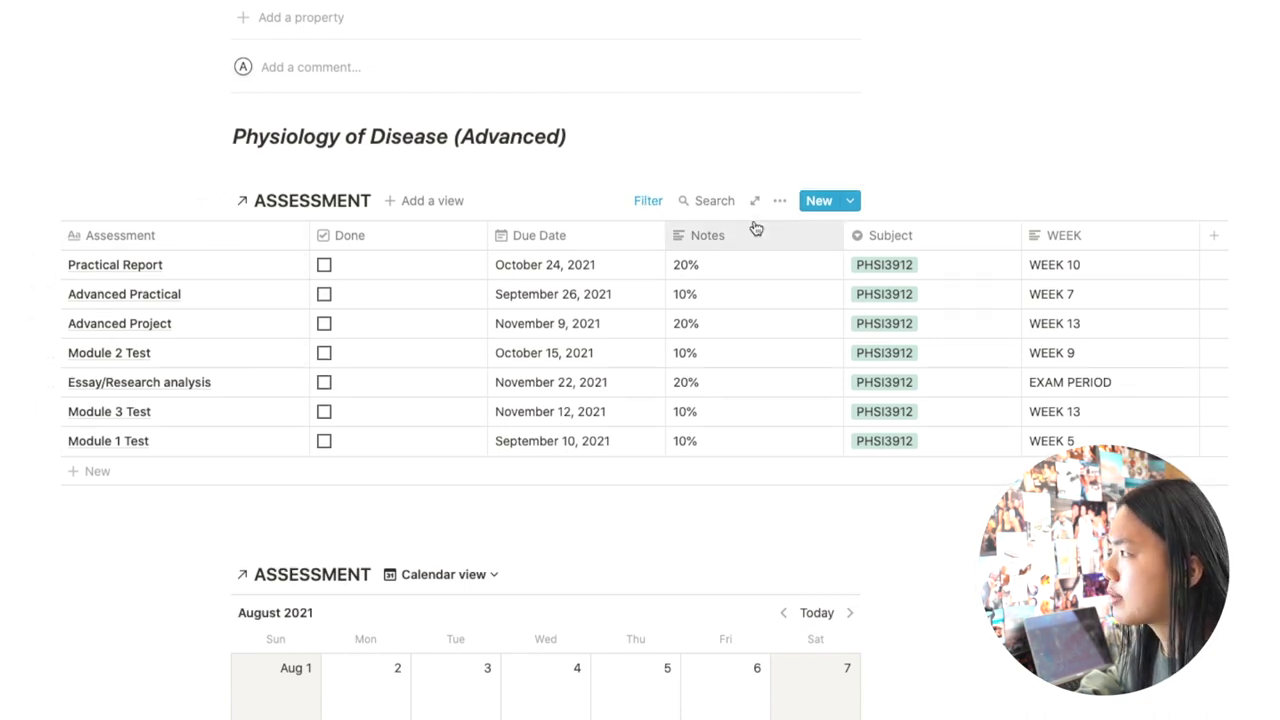
# Step: Sort the linked ASSESSMENT table by Due Date in ascending order
pyautogui.click(779, 199)
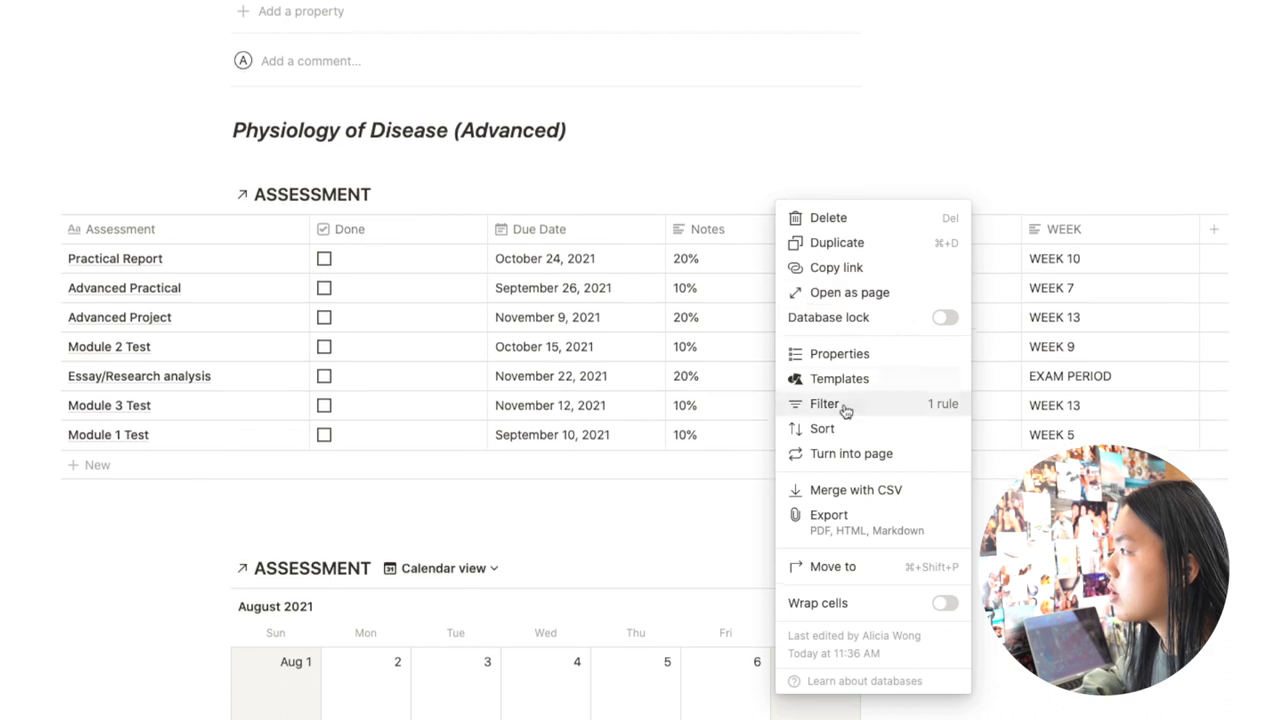
pyautogui.click(848, 429)
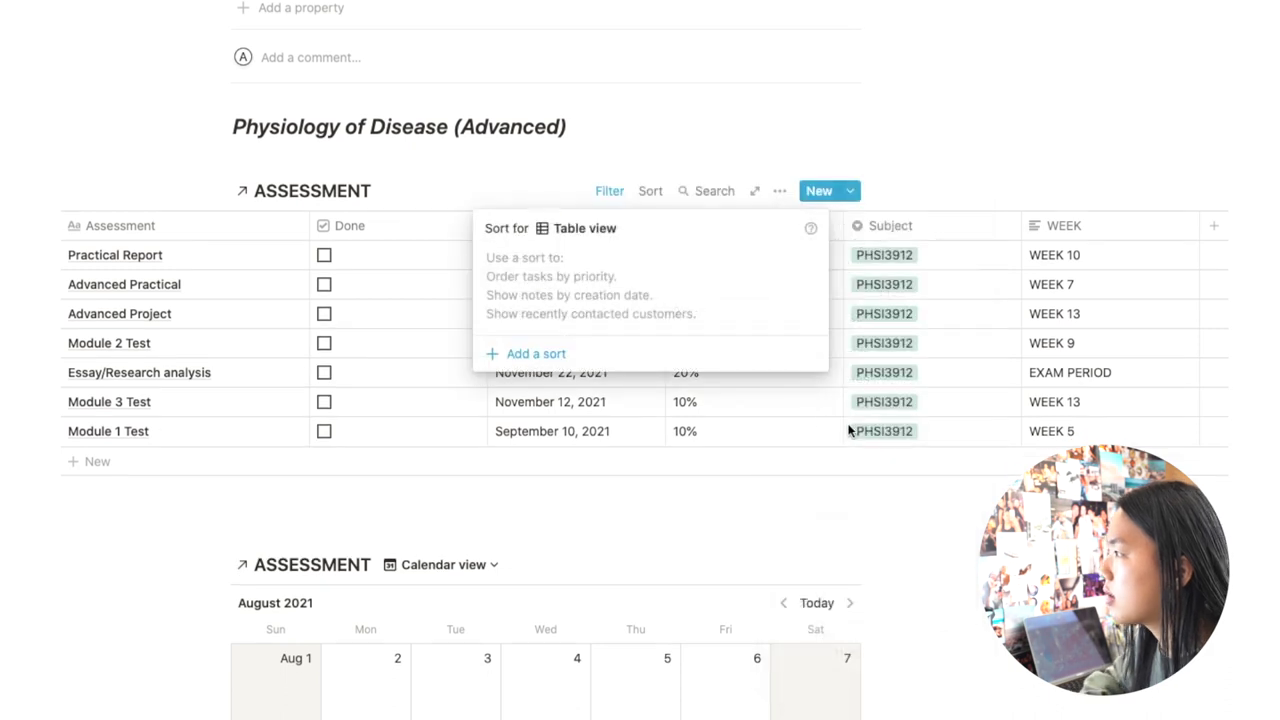
pyautogui.click(546, 352)
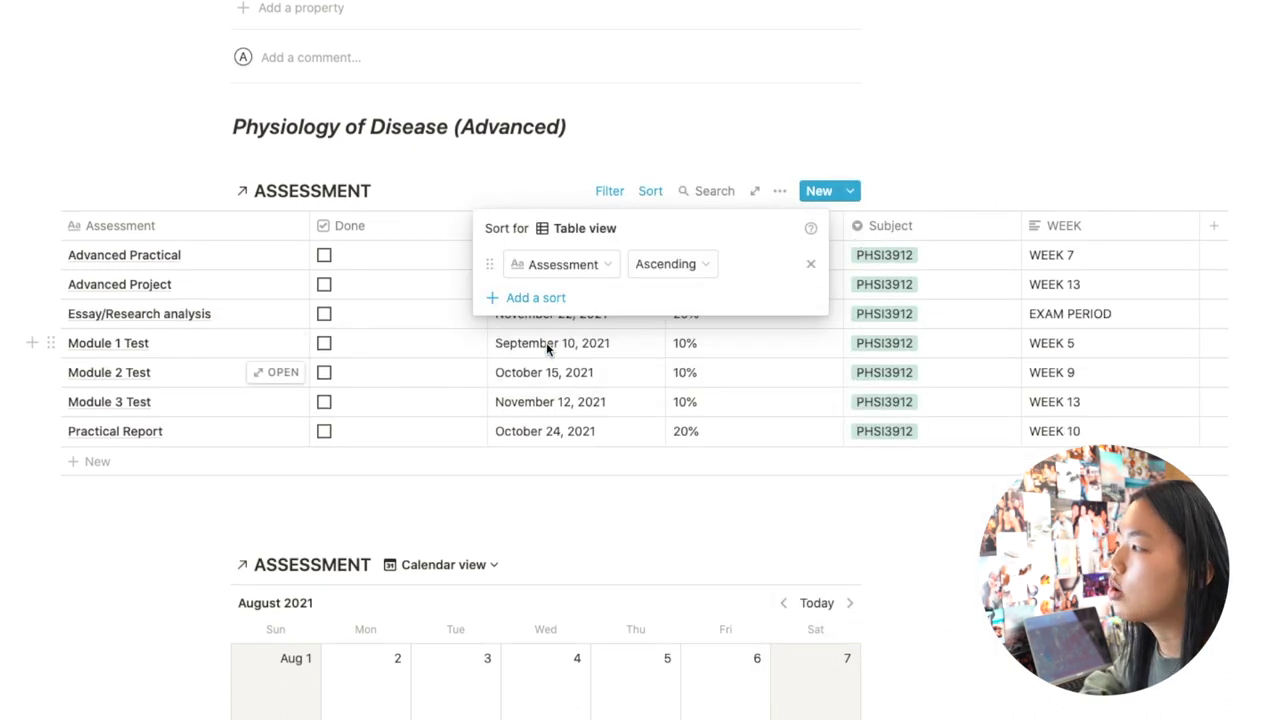
pyautogui.click(604, 266)
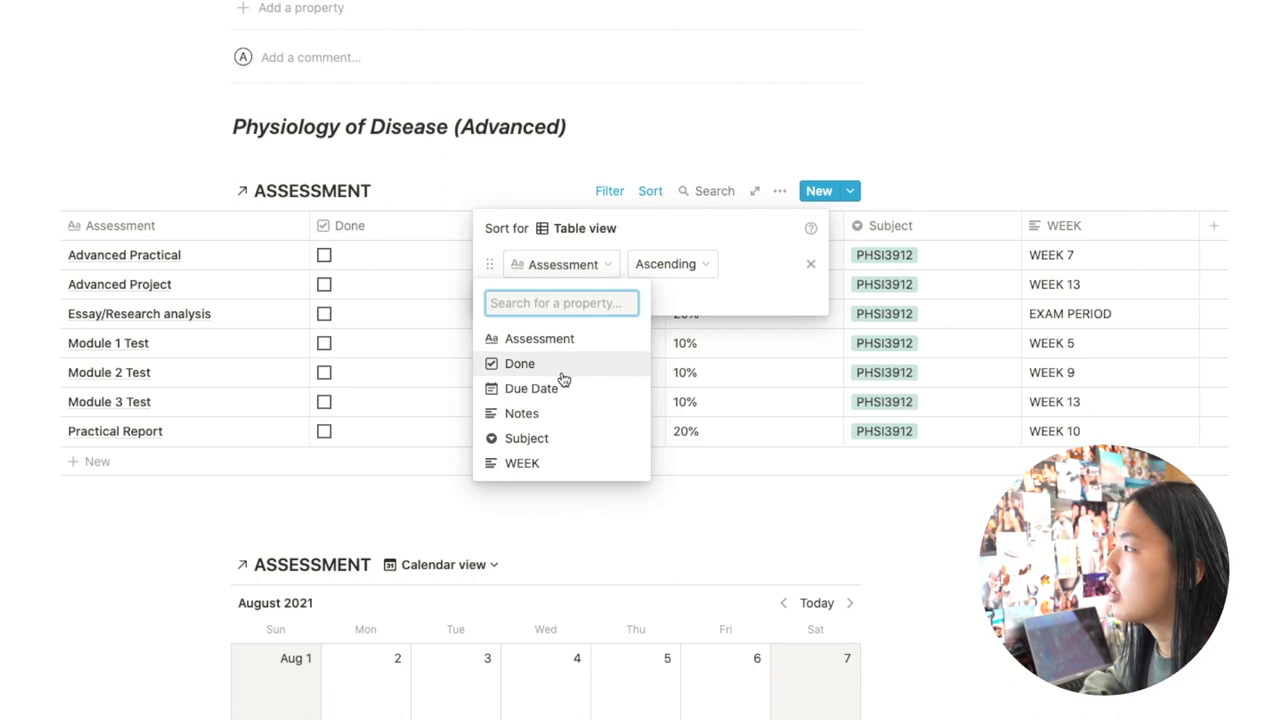
pyautogui.click(550, 389)
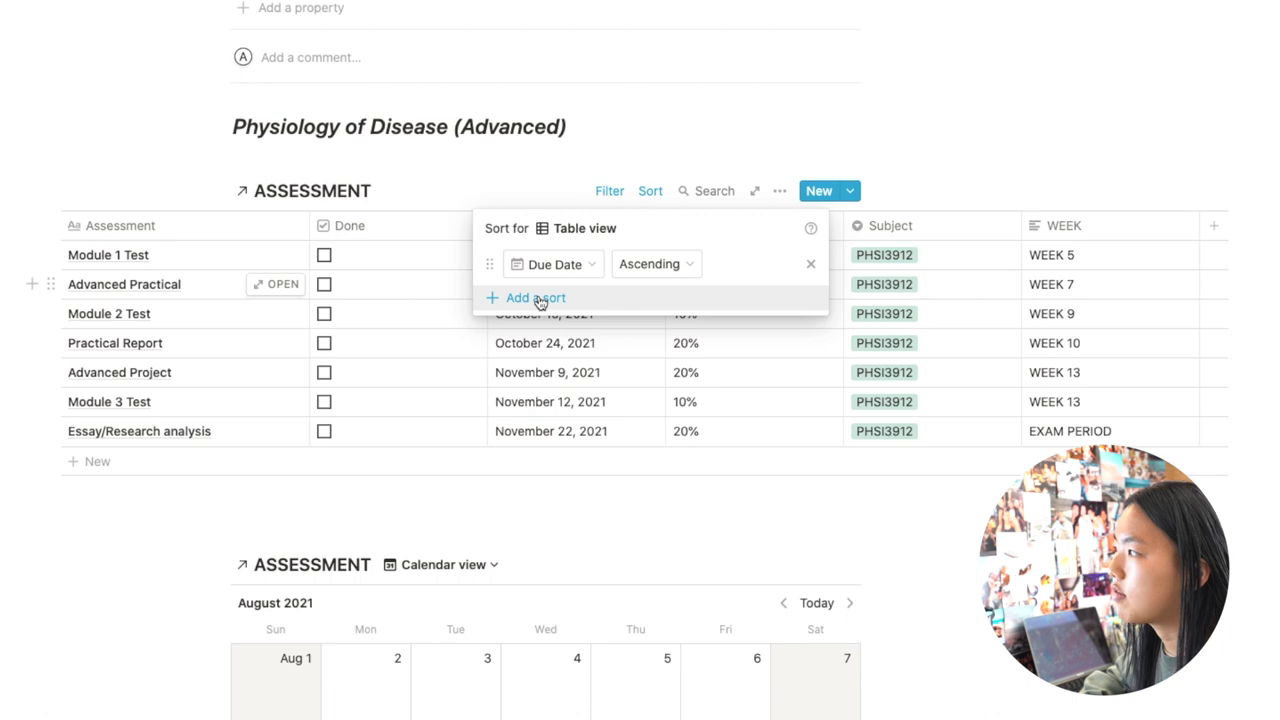
pyautogui.click(771, 164)
# Step: Hide the Subject property in the linked ASSESSMENT table
pyautogui.click(779, 190)
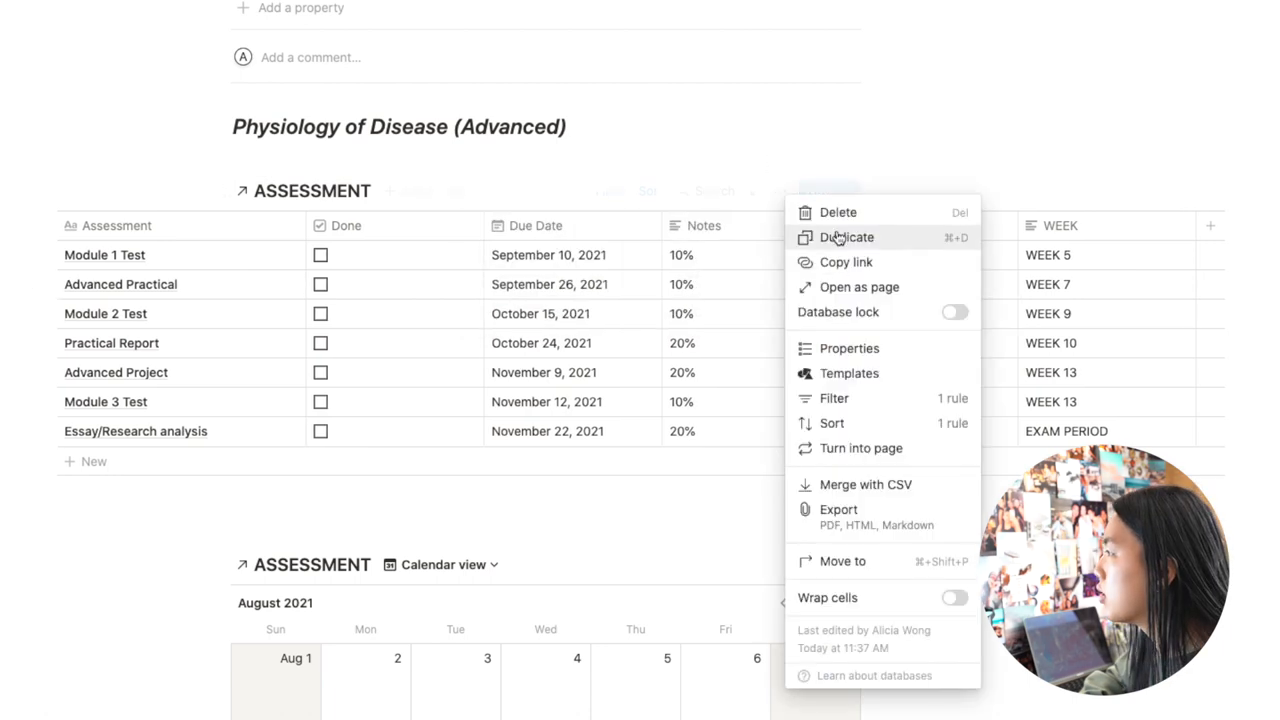
pyautogui.click(872, 360)
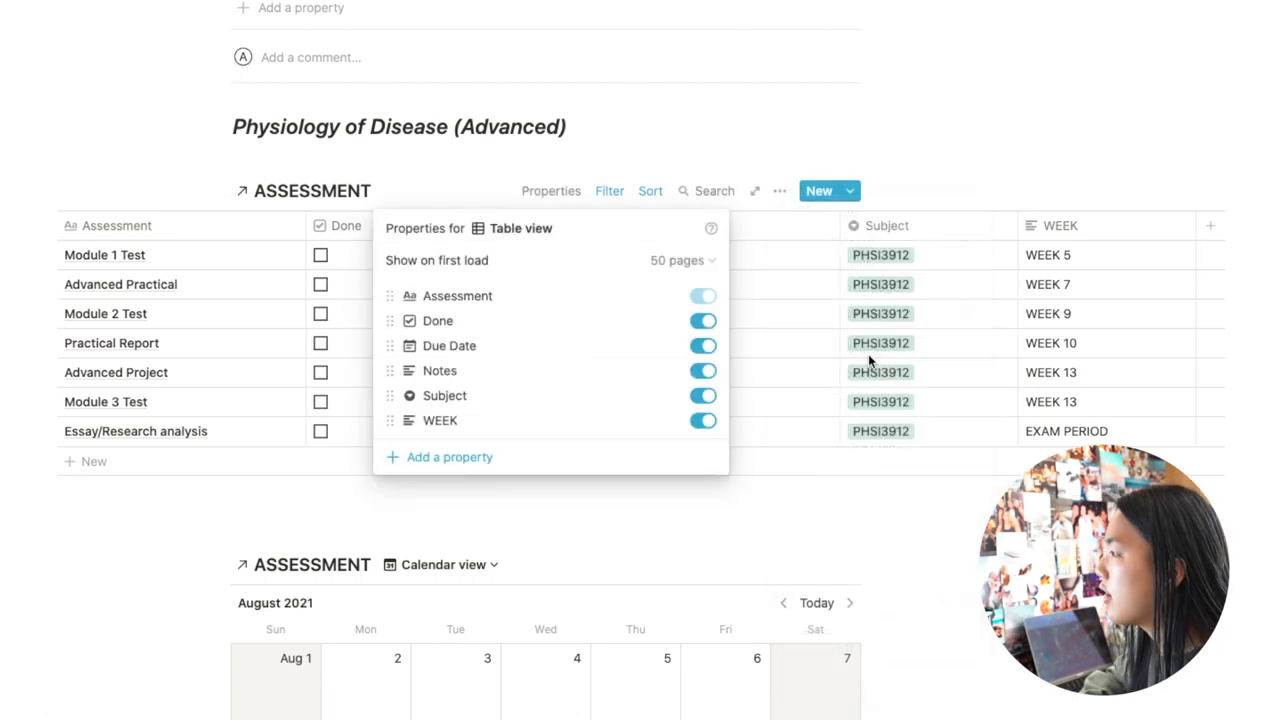
pyautogui.click(703, 393)
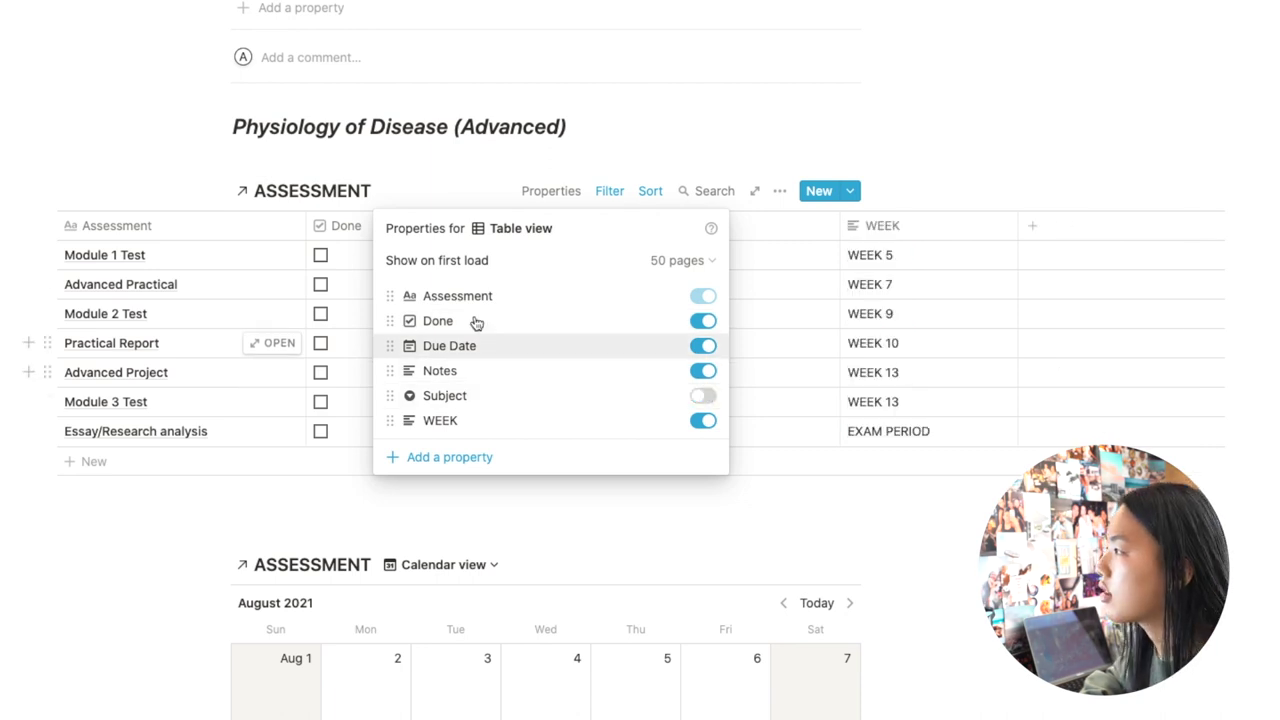
pyautogui.click(690, 117)
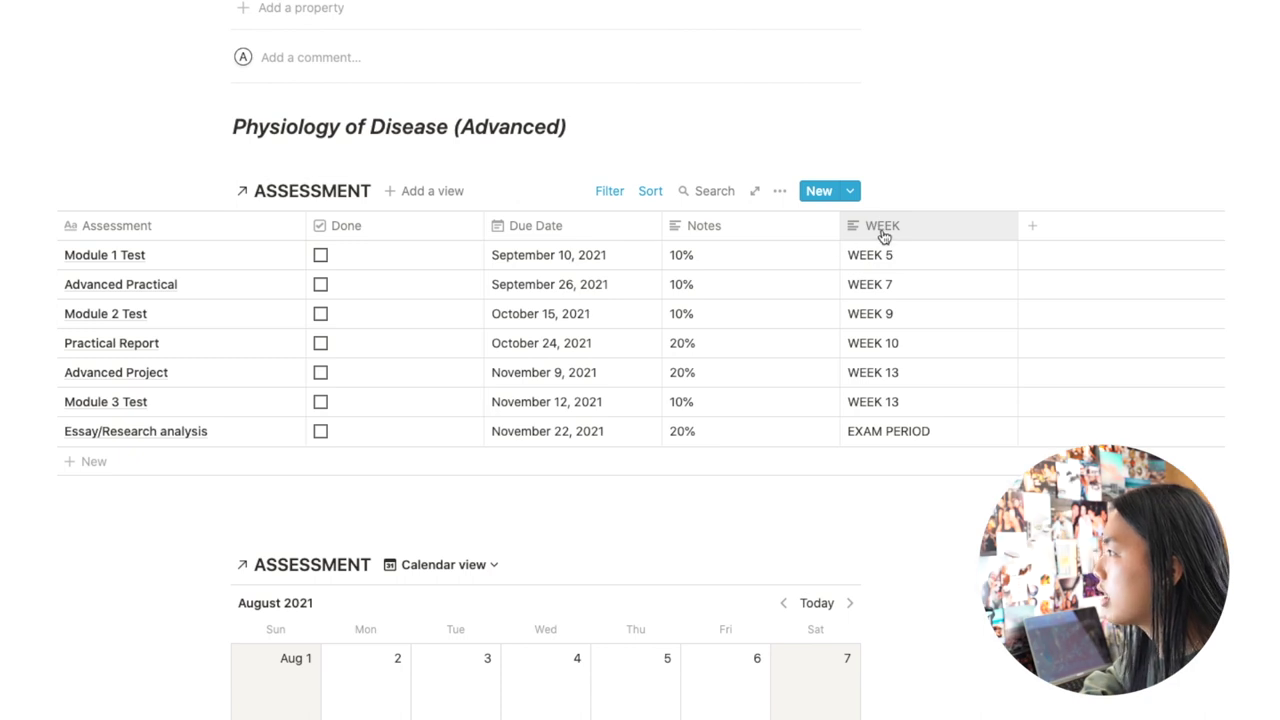
# Step: Reorder the linked ASSESSMENT table's columns so WEEK comes first and Done follows Due Date
pyautogui.moveTo(881, 234); pyautogui.dragTo(140, 206)
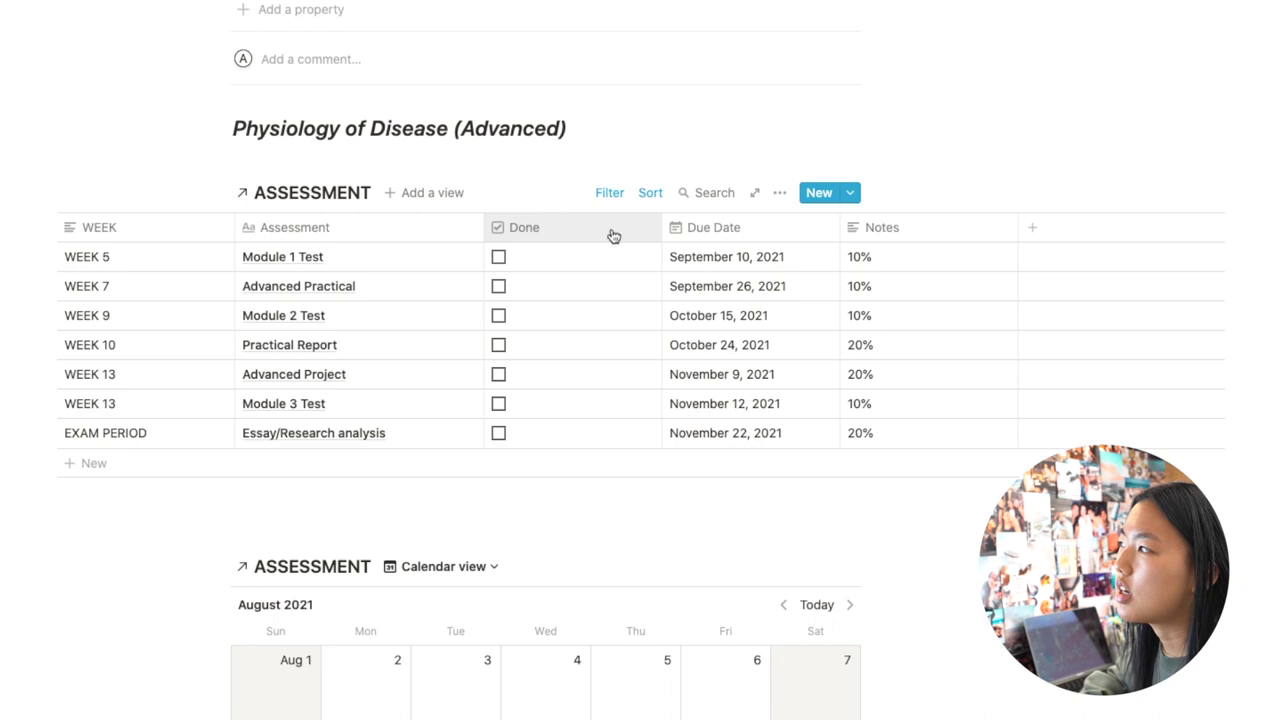
pyautogui.moveTo(600, 234); pyautogui.dragTo(777, 231)
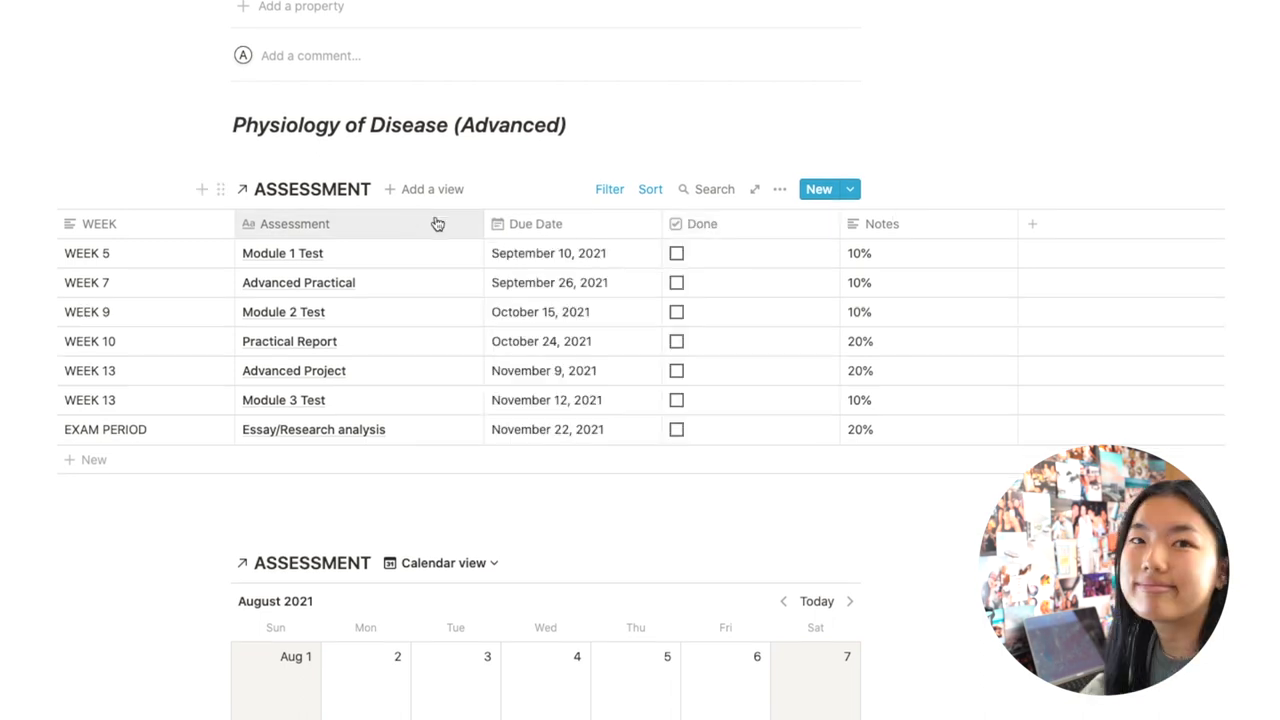
pyautogui.scroll(-2, 756, 346)
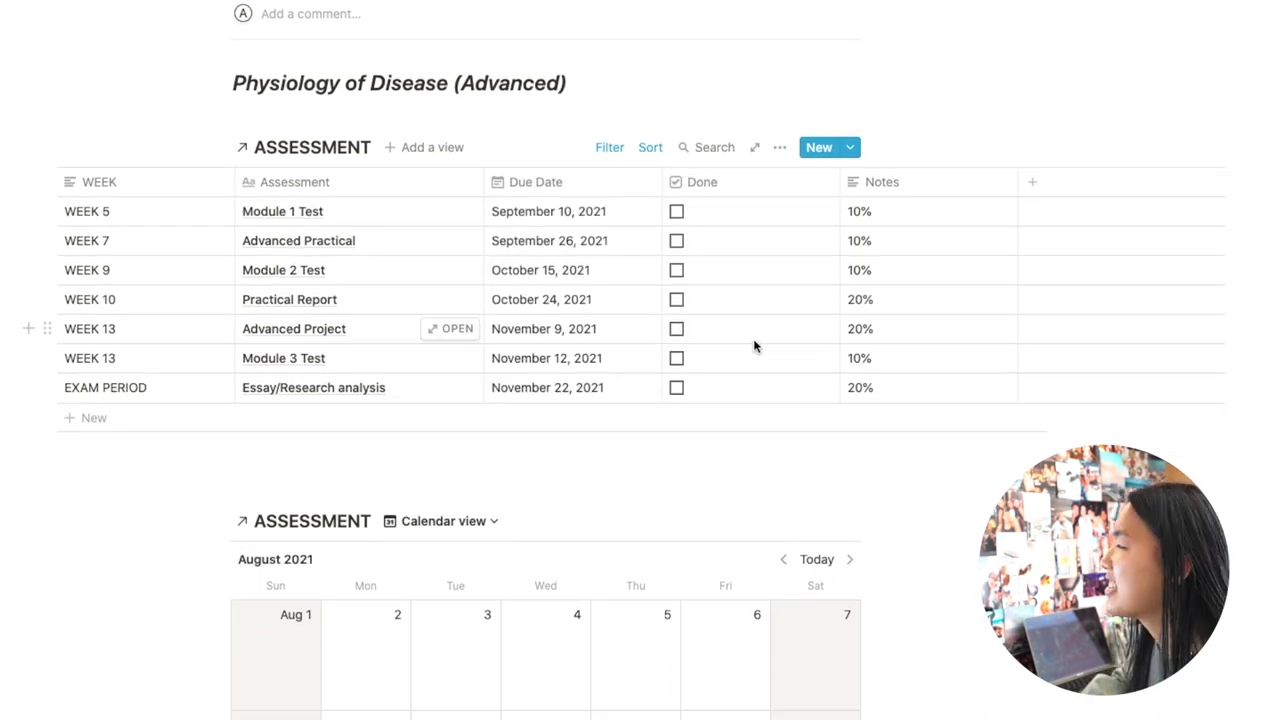
pyautogui.scroll(-1, 754, 346)
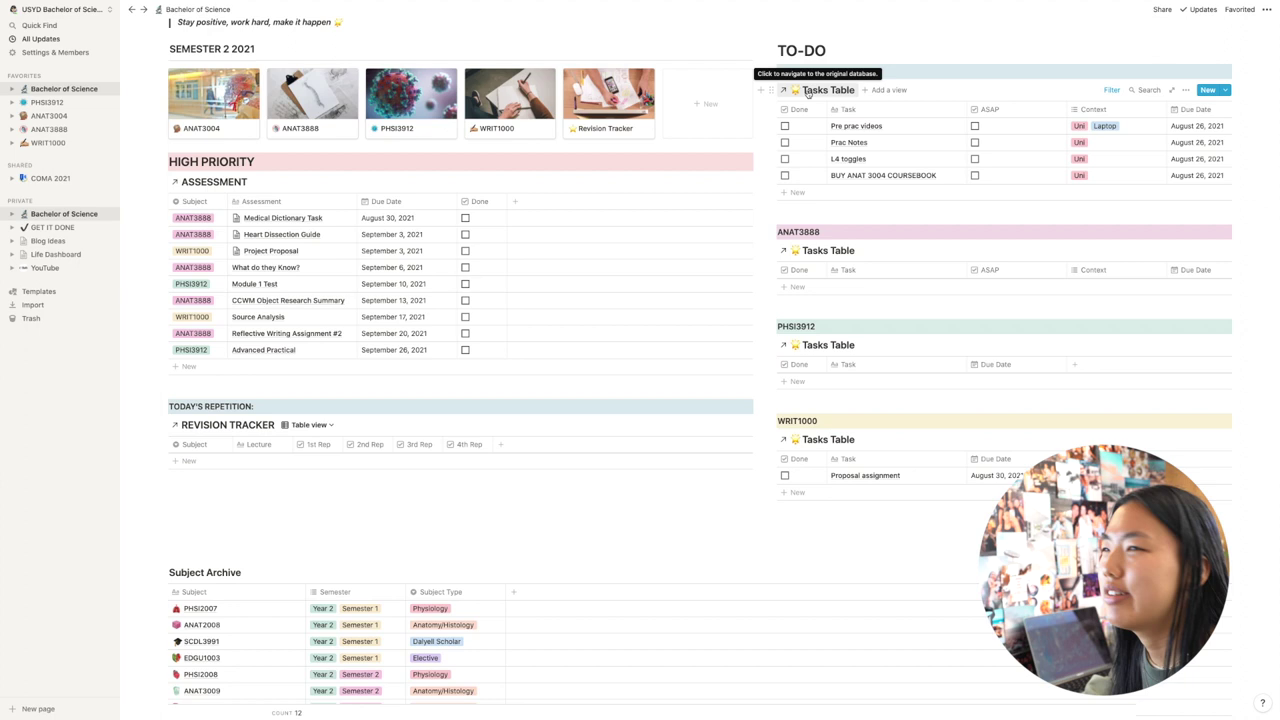
# Step: Open the original ASSESSMENT database from HIGH PRIORITY on the dashboard, look through its entries and return to the dashboard
pyautogui.scroll(3, 808, 92)
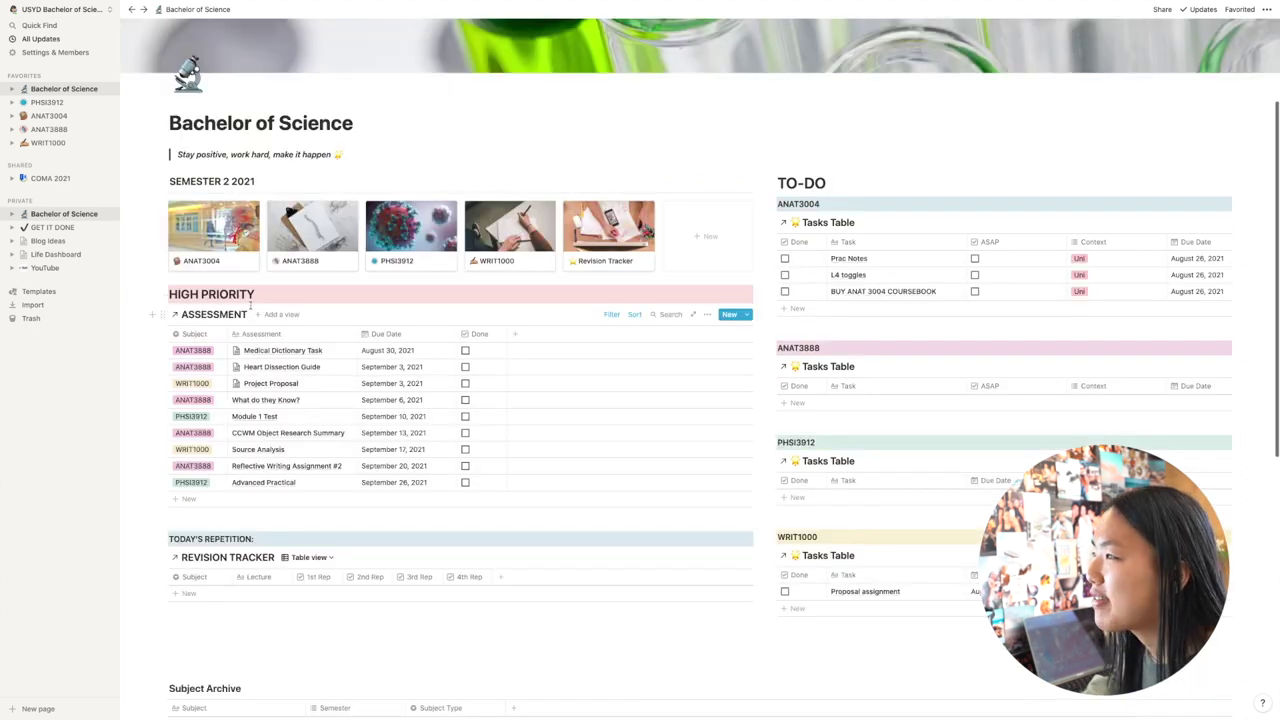
pyautogui.scroll(-1, 258, 308)
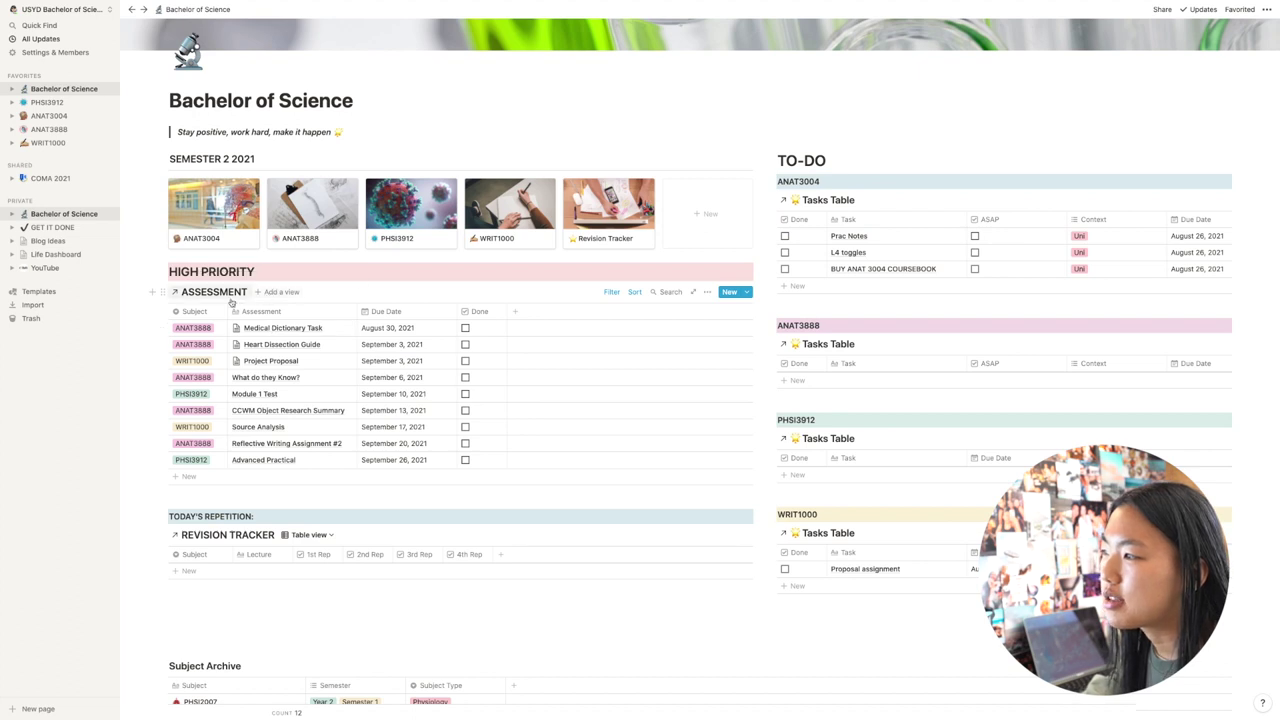
pyautogui.click(203, 293)
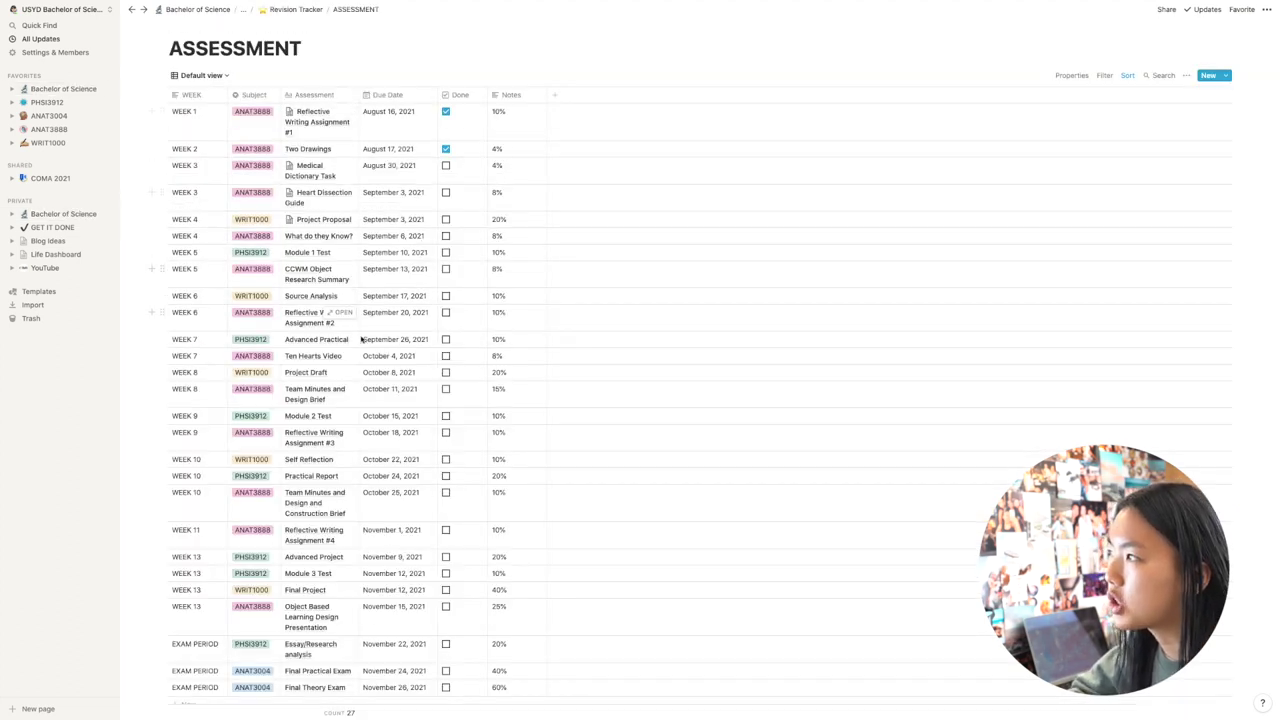
pyautogui.scroll(-2, 360, 336)
pyautogui.scroll(2, 360, 336)
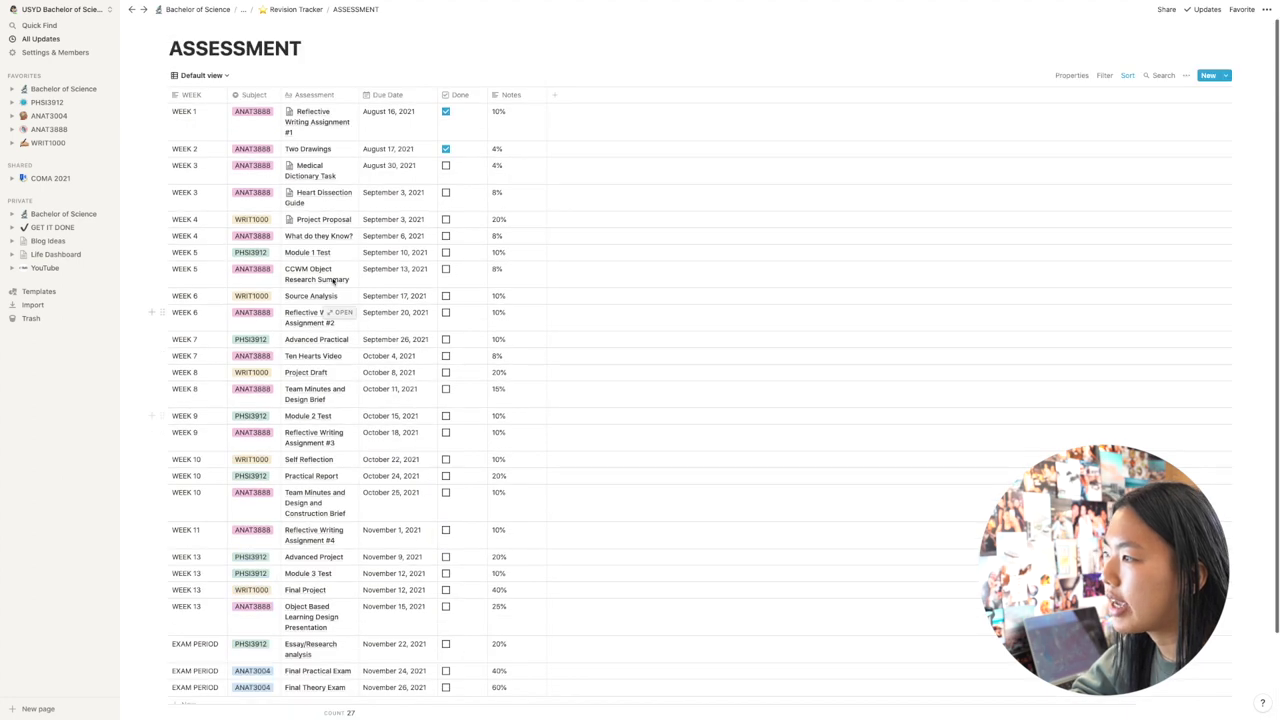
pyautogui.click(130, 10)
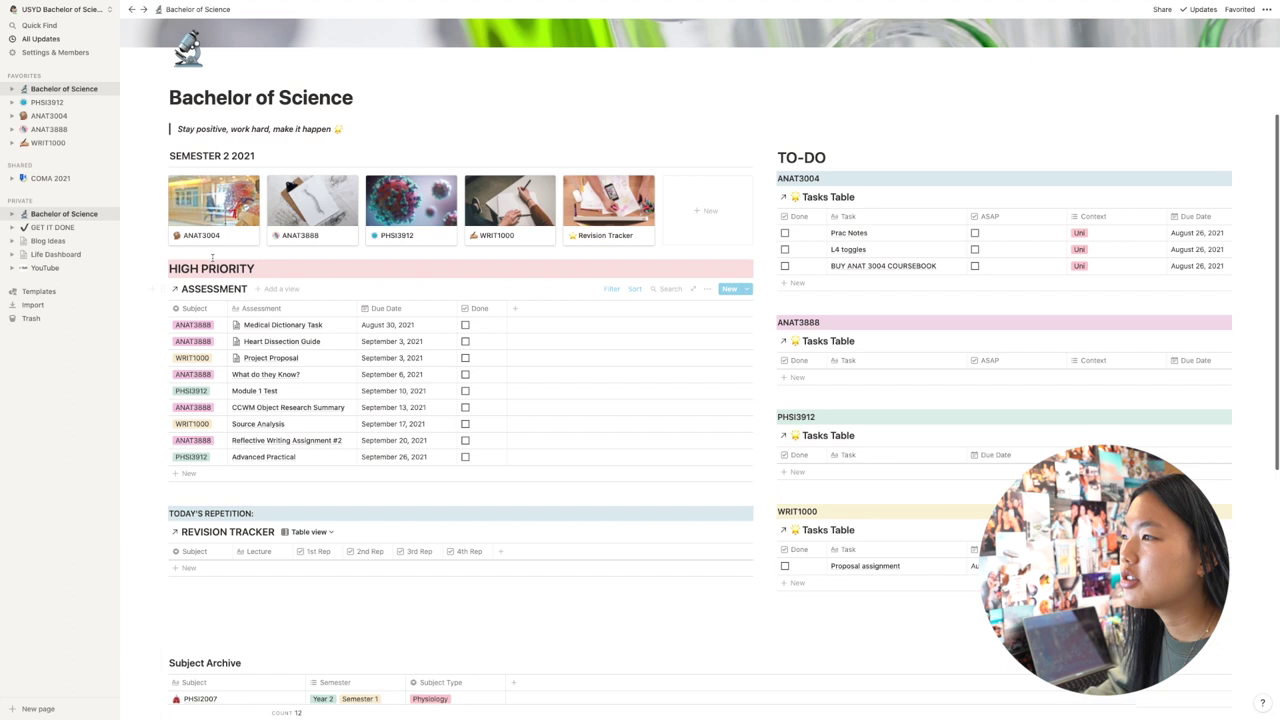
# Step: Examine the ASSESSMENT table's Due Date filter, including its property, condition and time period options
pyautogui.click(613, 292)
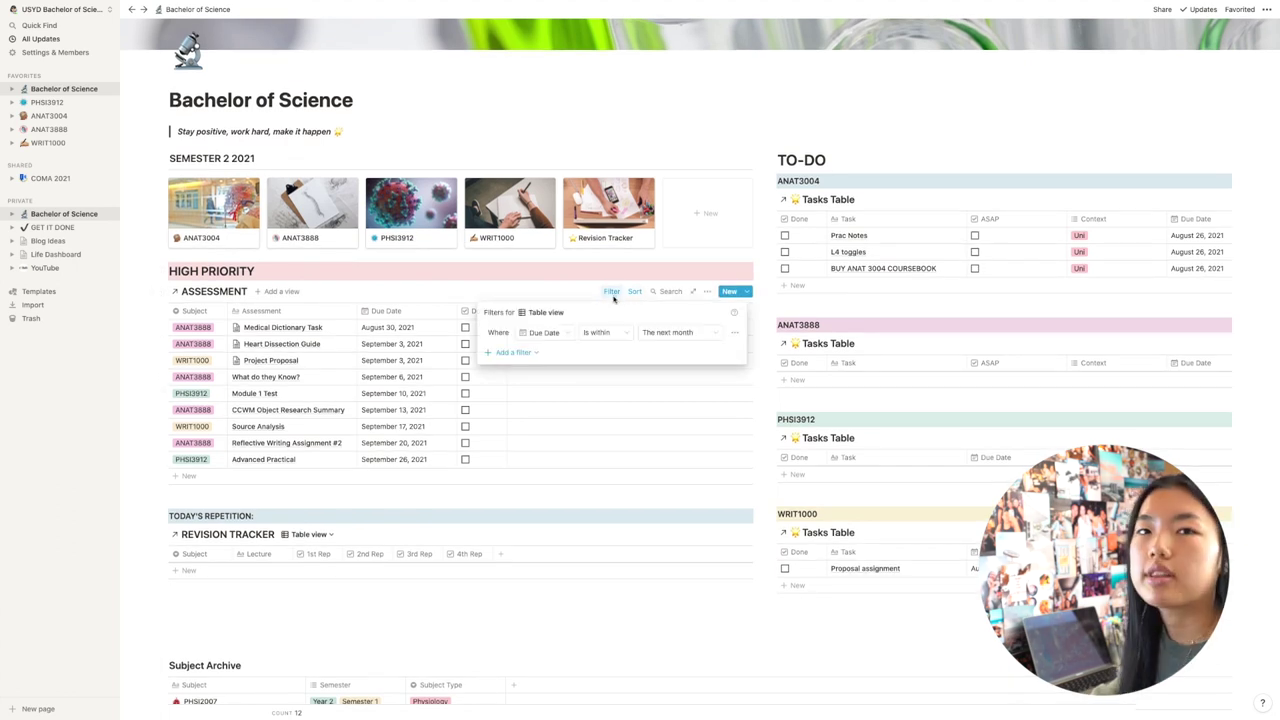
pyautogui.scroll(-2, 553, 333)
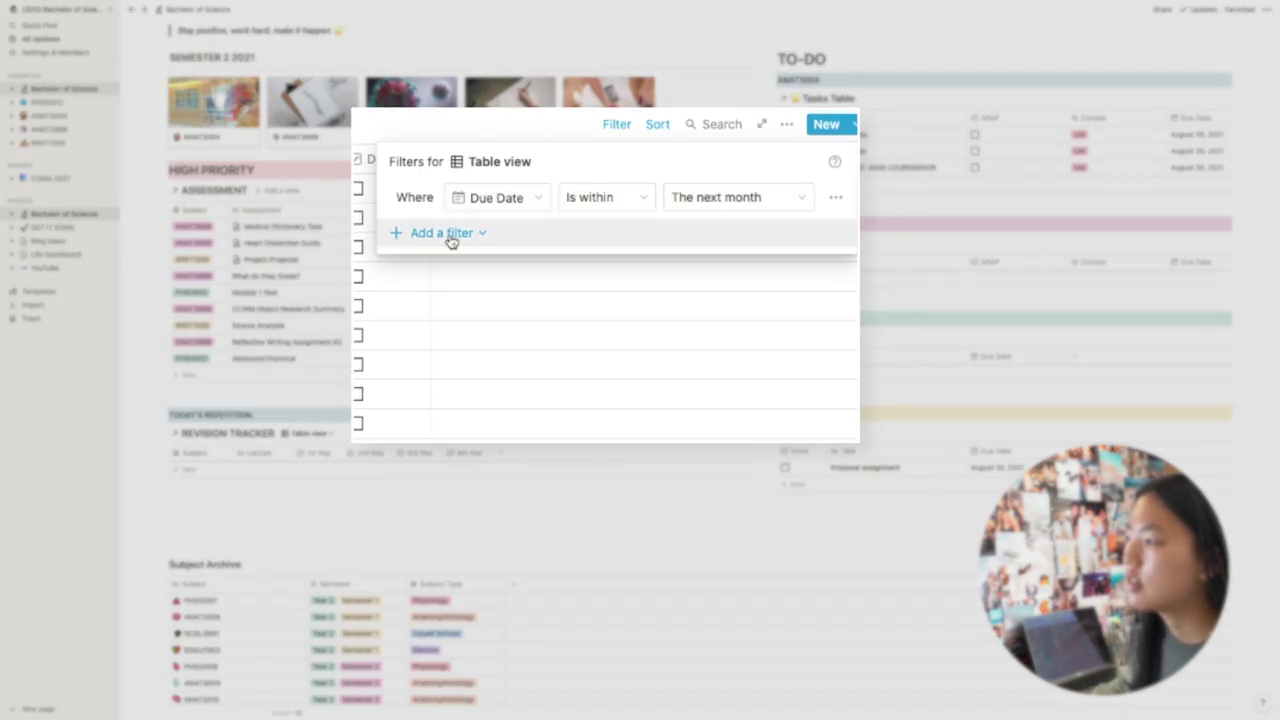
pyautogui.click(537, 207)
pyautogui.click(626, 197)
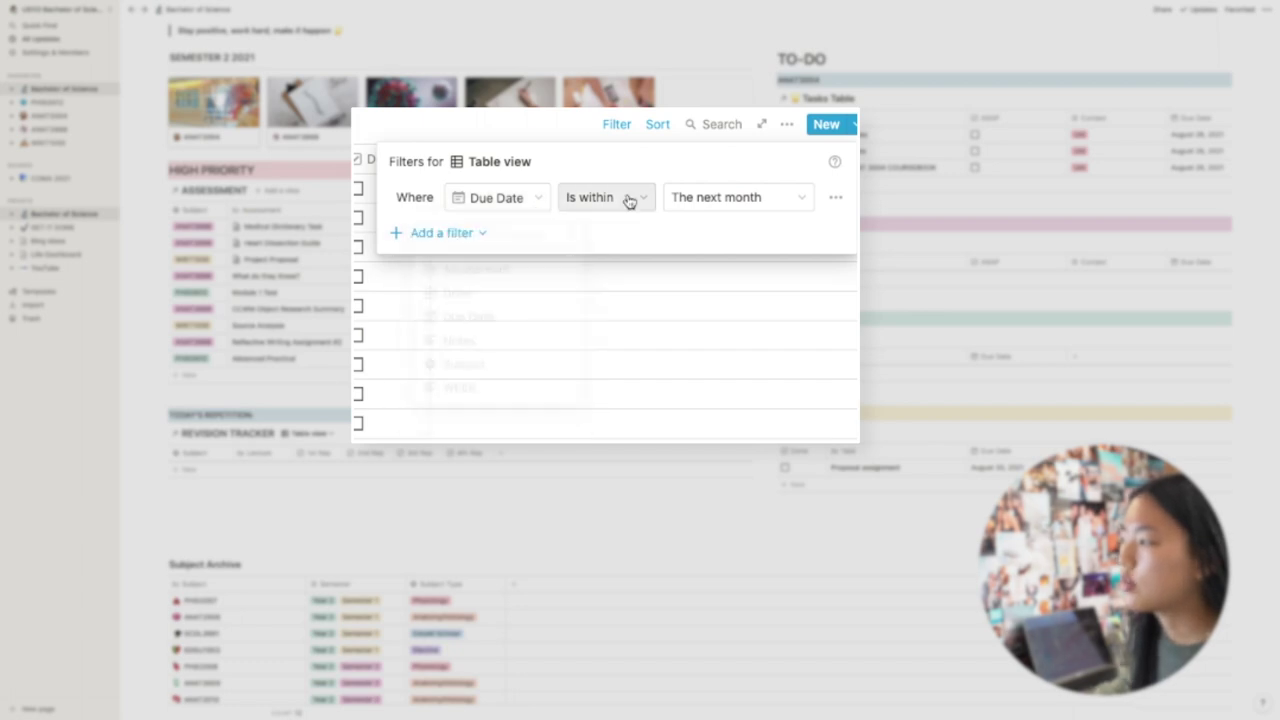
pyautogui.click(626, 197)
pyautogui.click(606, 364)
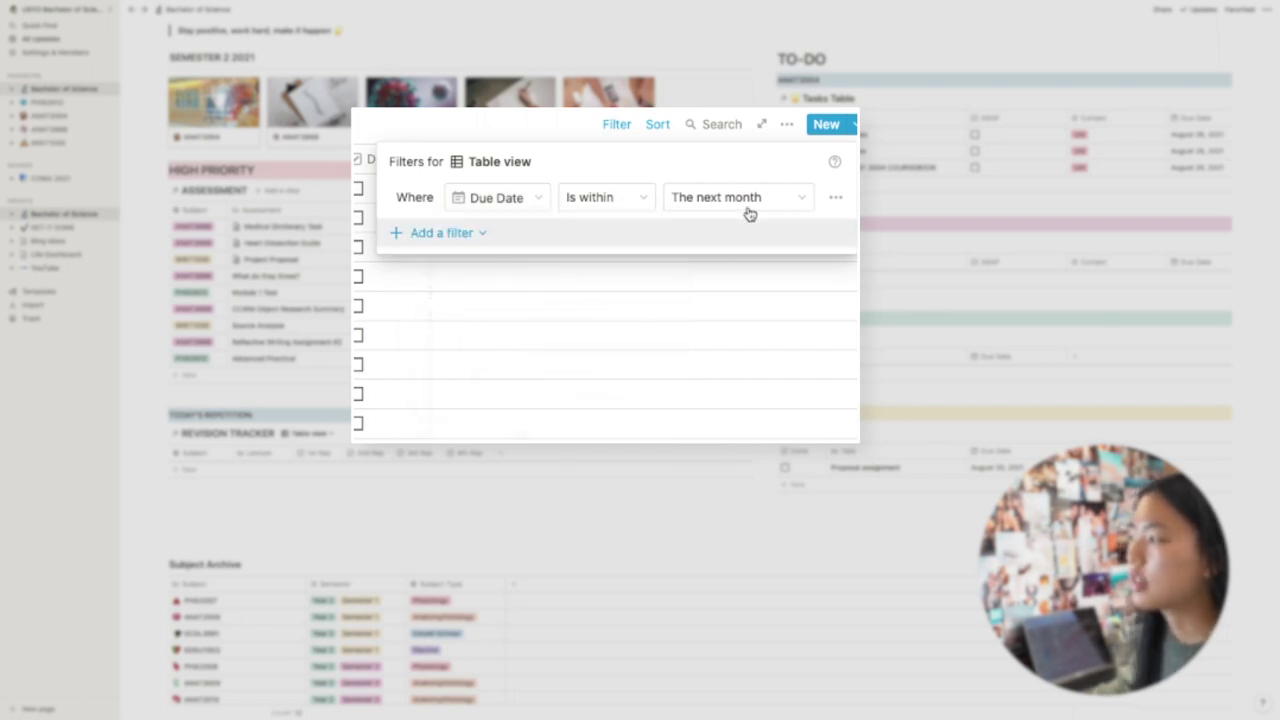
pyautogui.click(756, 208)
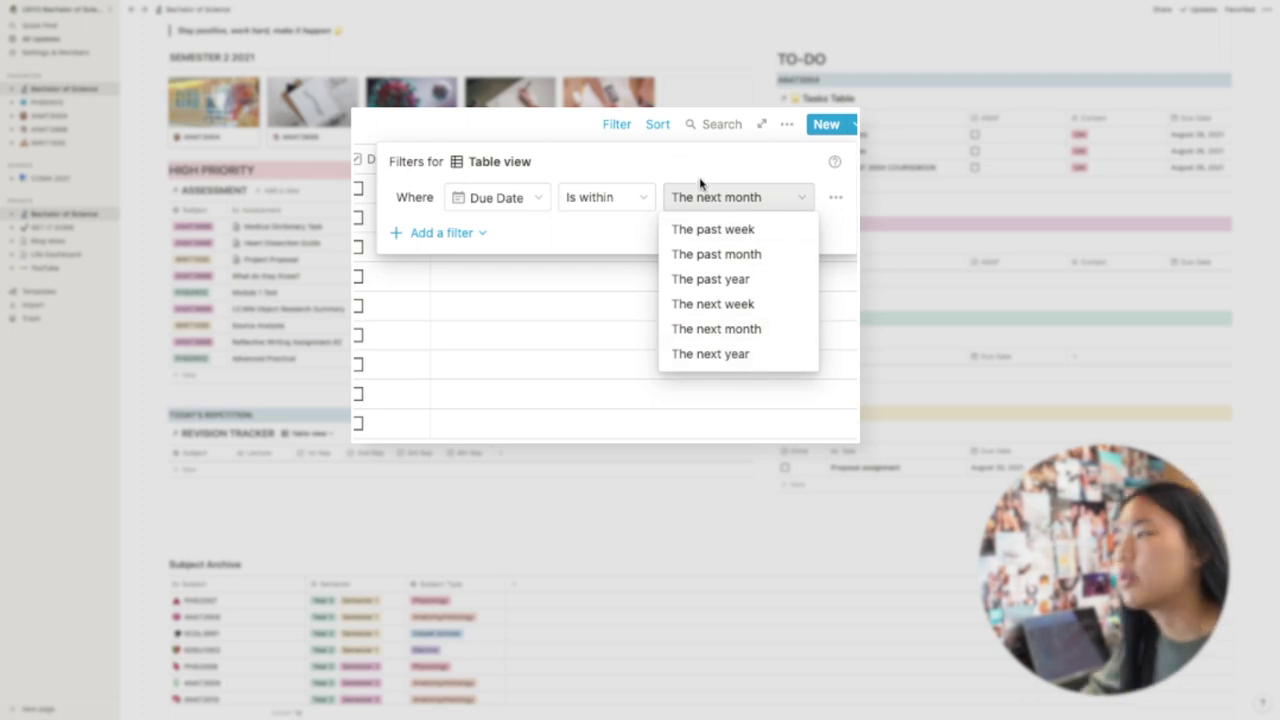
pyautogui.click(786, 137)
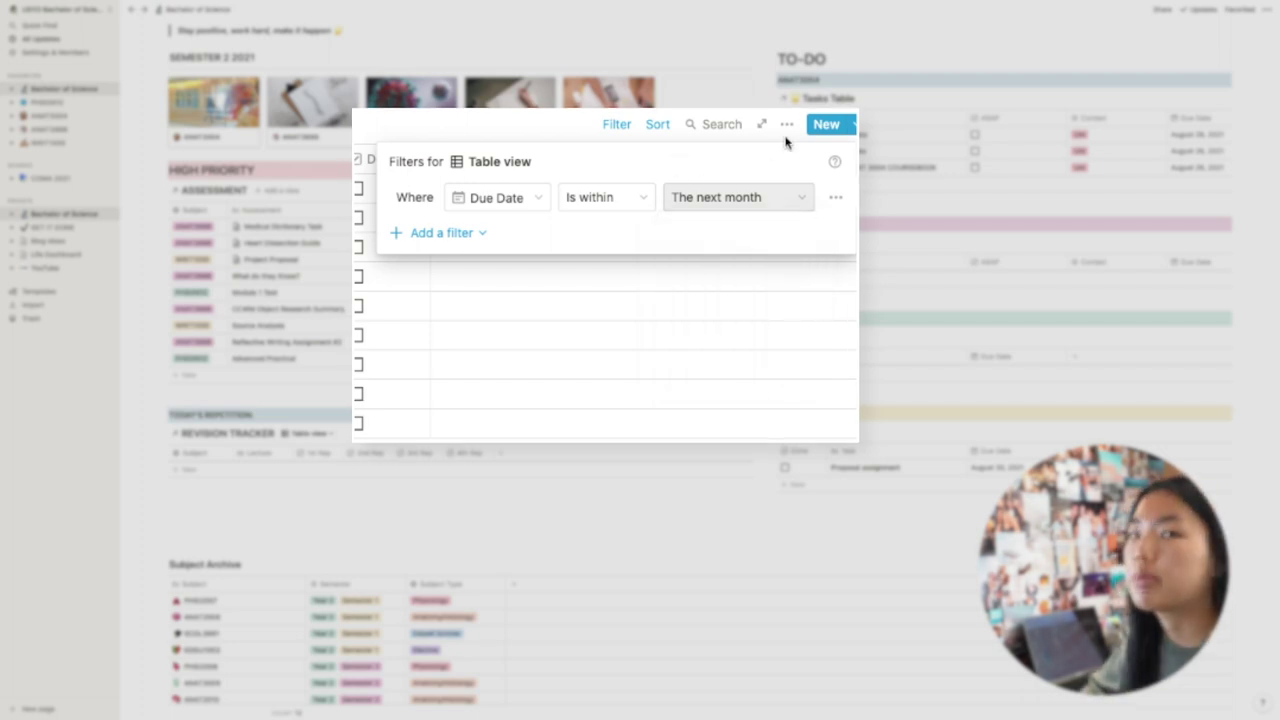
pyautogui.click(753, 180)
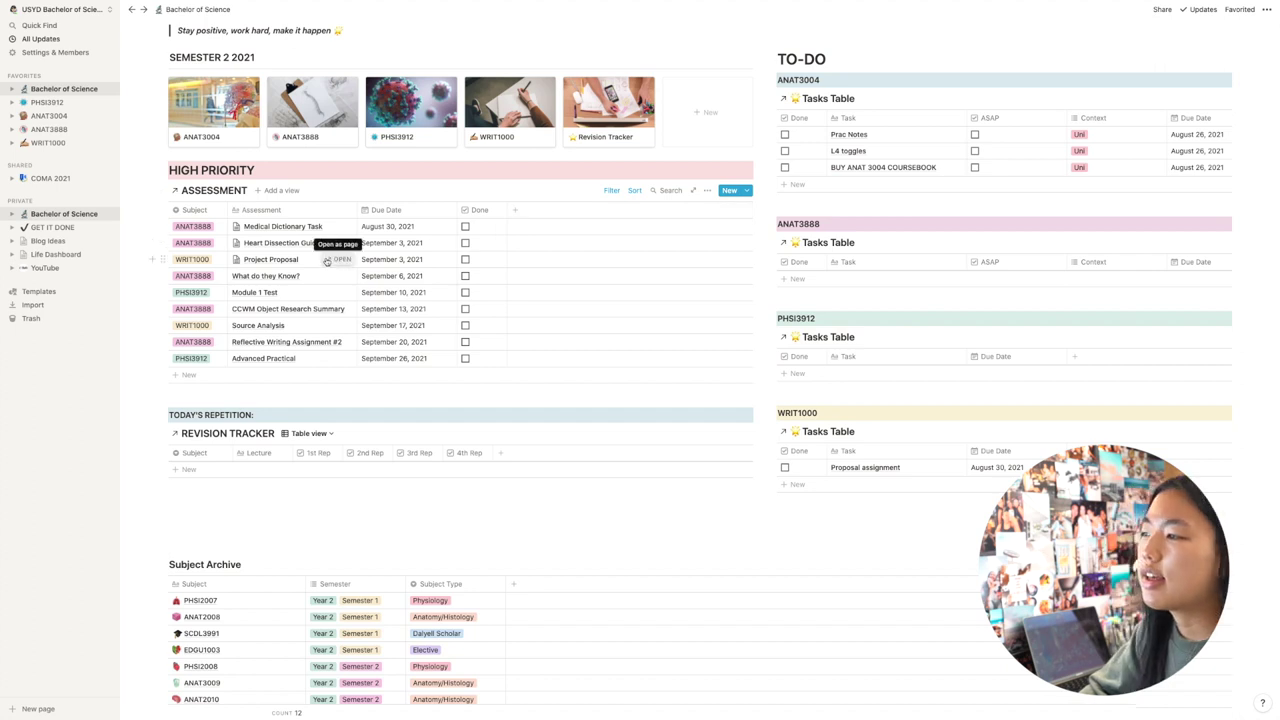
# Step: Open the original REVISION TRACKER database and clear 1st Rep for the L4 Cranial nerves and sympathetic trunk overview lecture
pyautogui.scroll(-1, 328, 256)
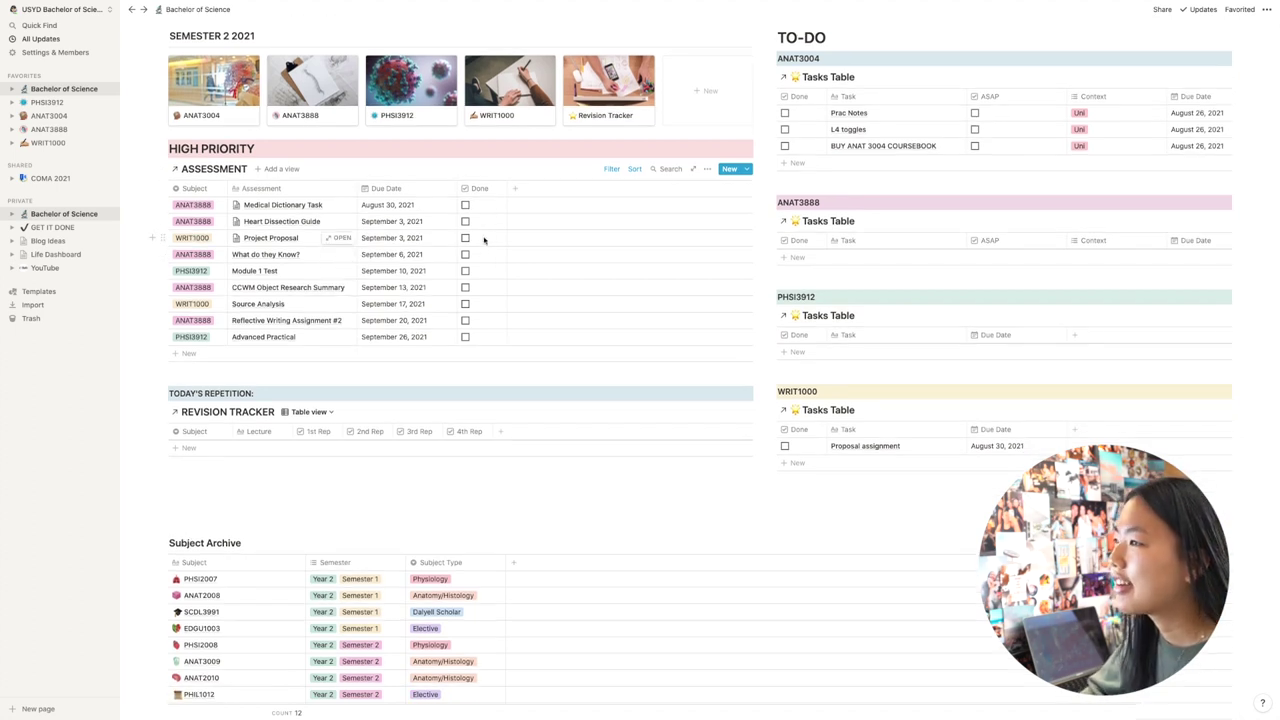
pyautogui.scroll(-2, 484, 240)
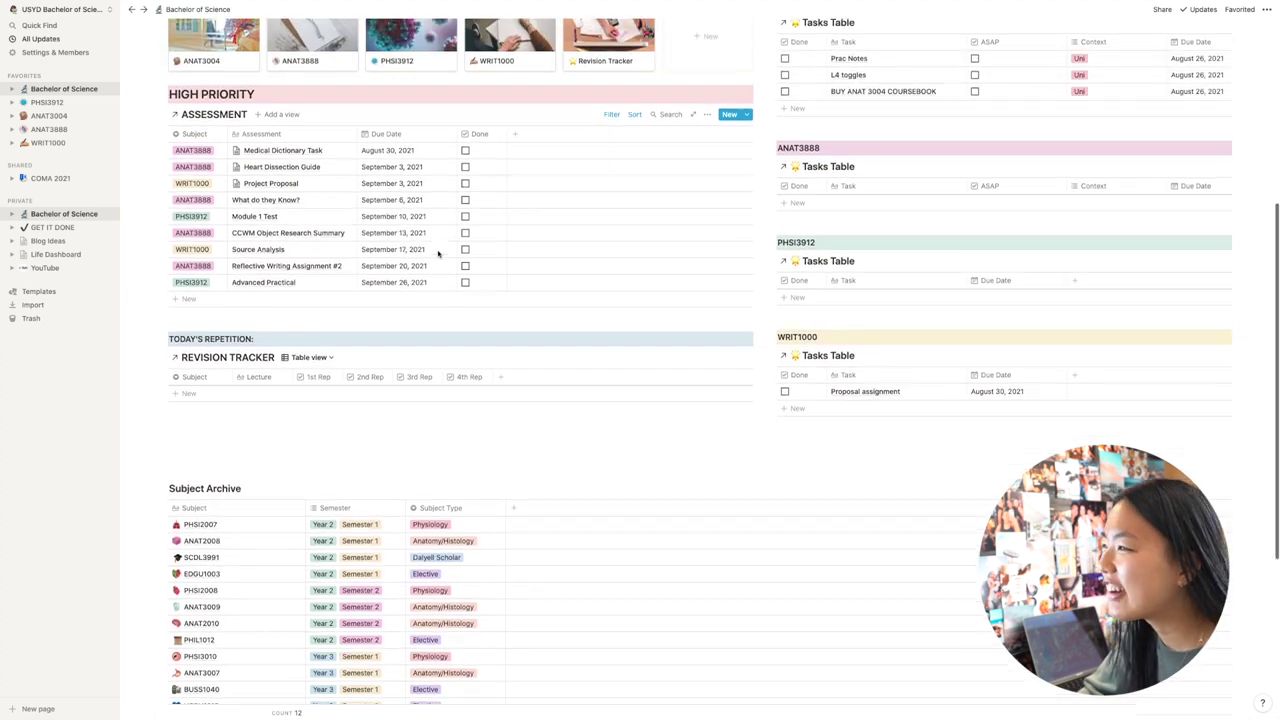
pyautogui.scroll(1, 437, 254)
pyautogui.scroll(-2, 245, 290)
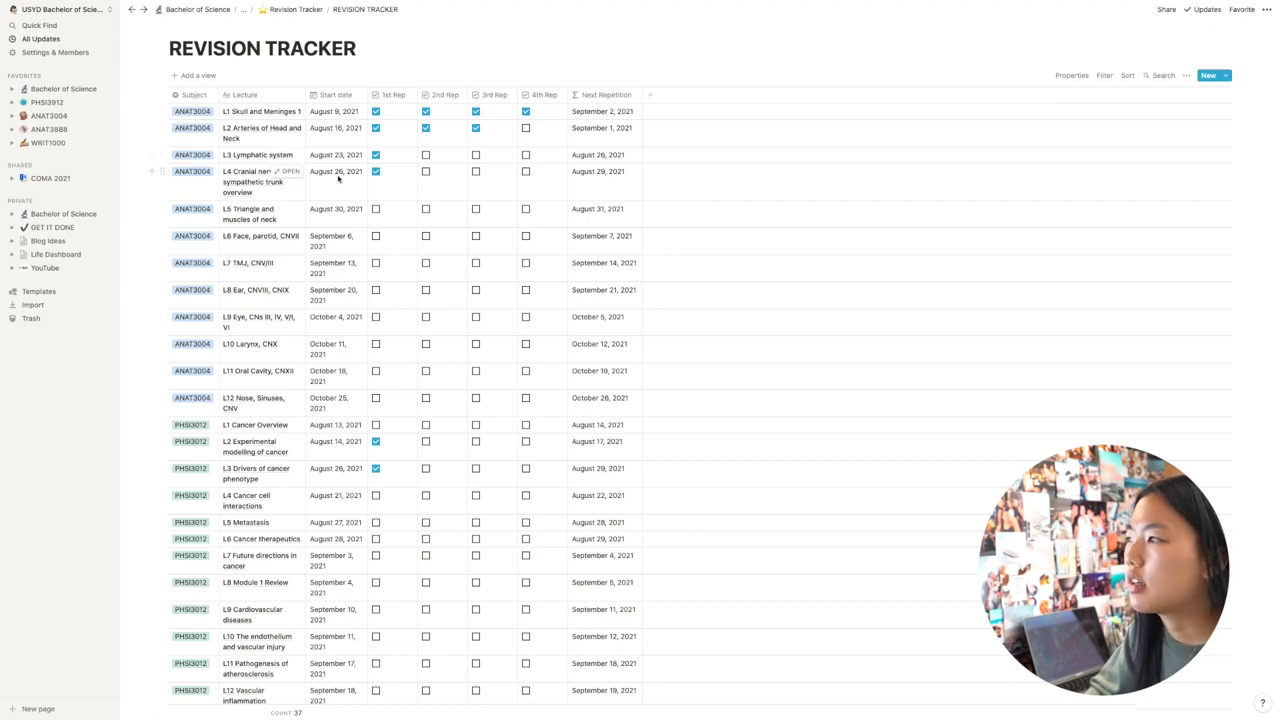
pyautogui.click(438, 299)
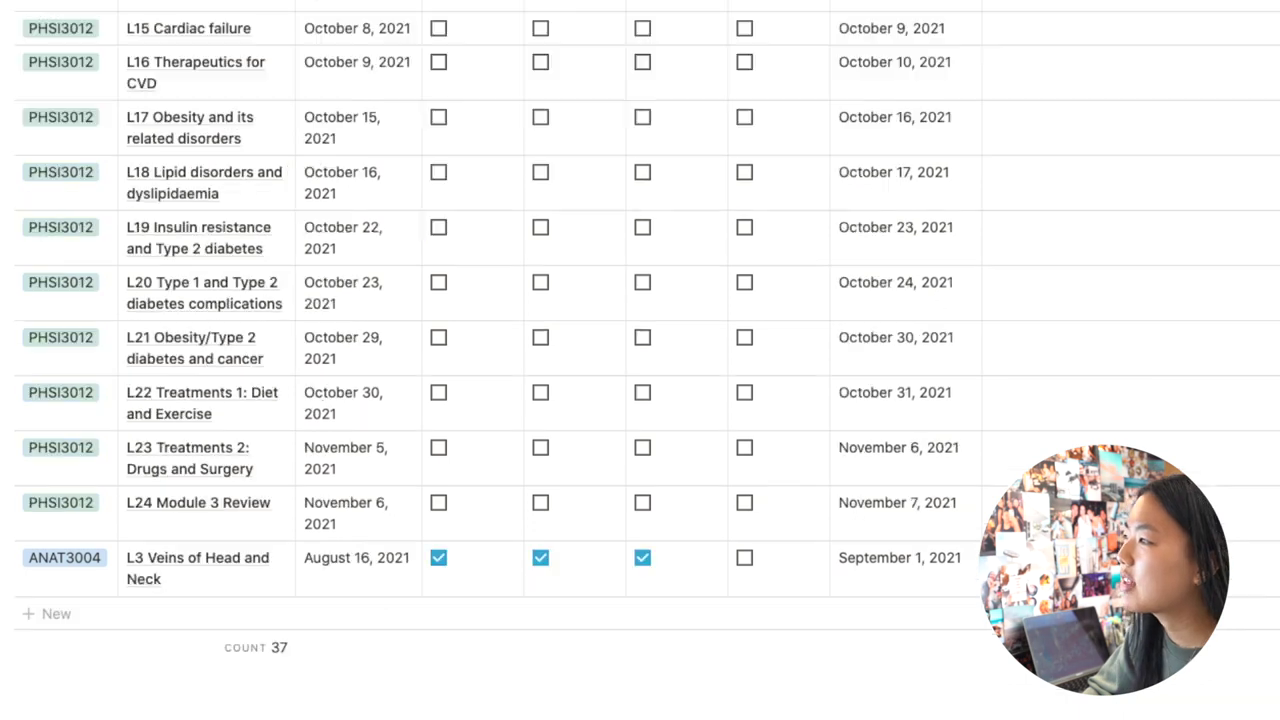
# Step: Look through the REVISION TRACKER's lectures, start dates, repetitions and Next Repetition dates, and return to the Bachelor of Science dashboard
pyautogui.scroll(10, 640, 360)
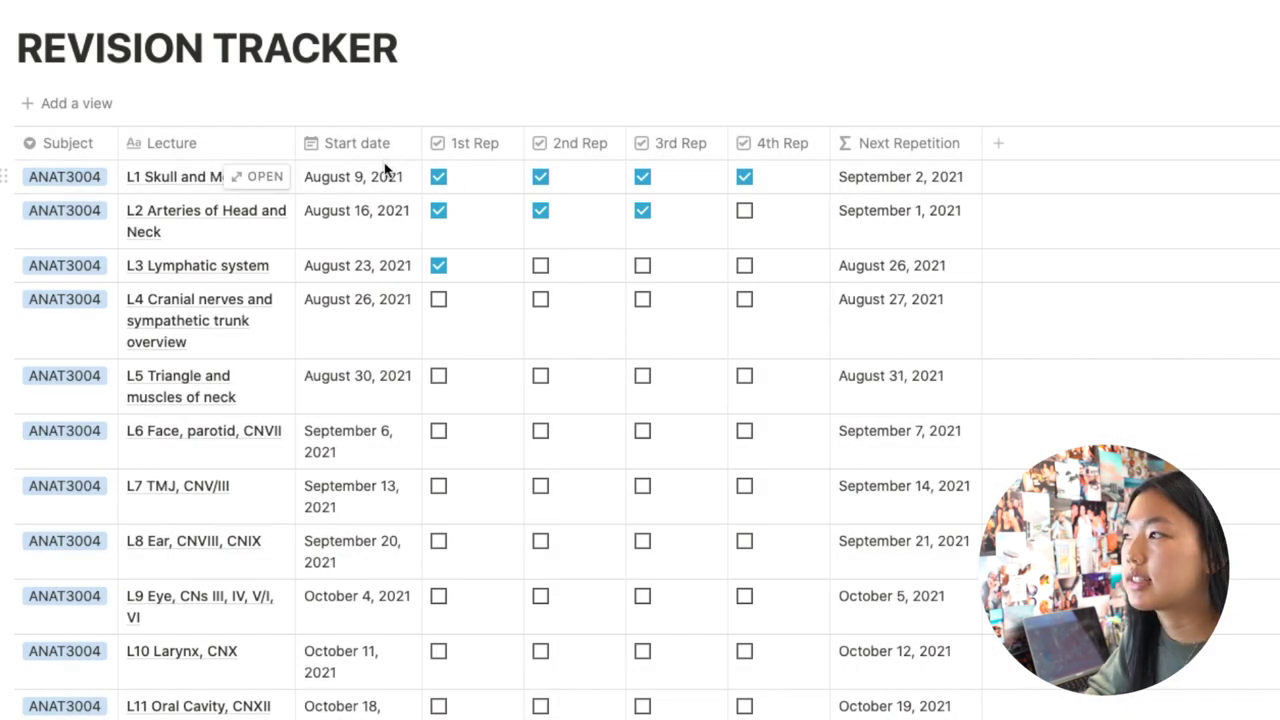
pyautogui.scroll(-15, 403, 374)
pyautogui.scroll(15, 375, 222)
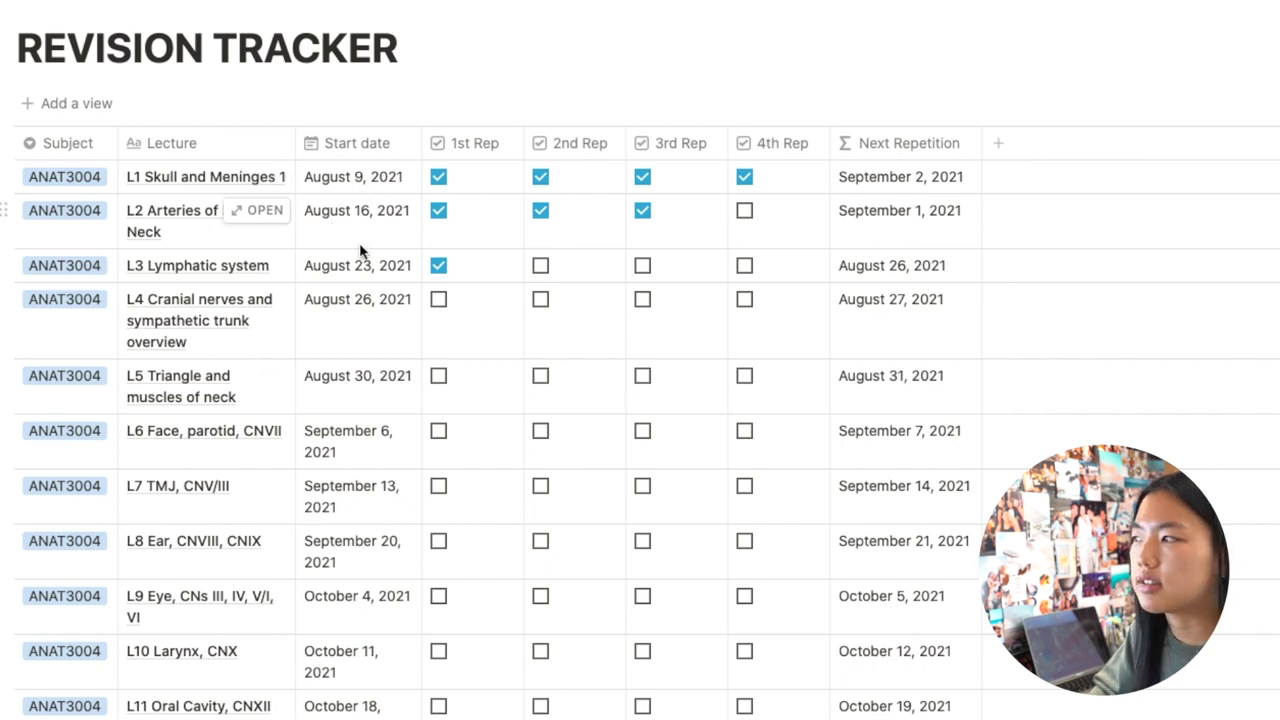
pyautogui.scroll(-2, 349, 486)
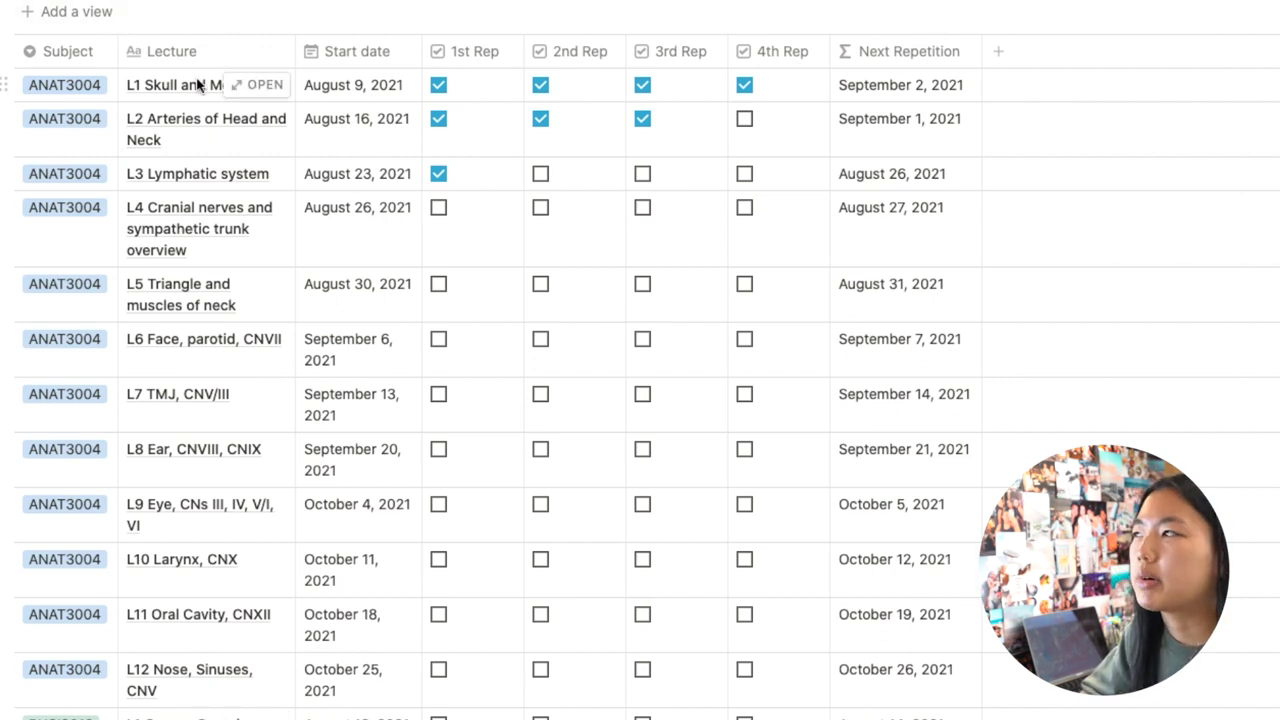
pyautogui.scroll(-1, 222, 104)
pyautogui.scroll(3, 222, 104)
pyautogui.scroll(-10, 223, 103)
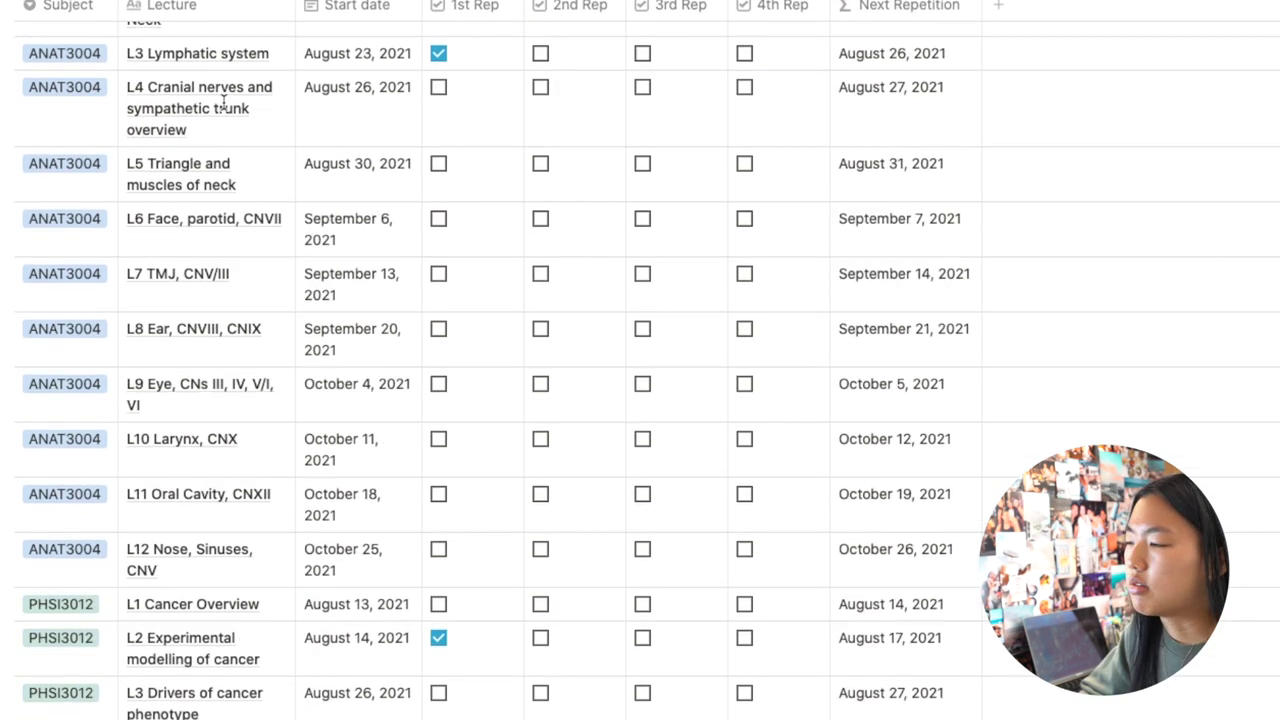
pyautogui.scroll(8, 223, 105)
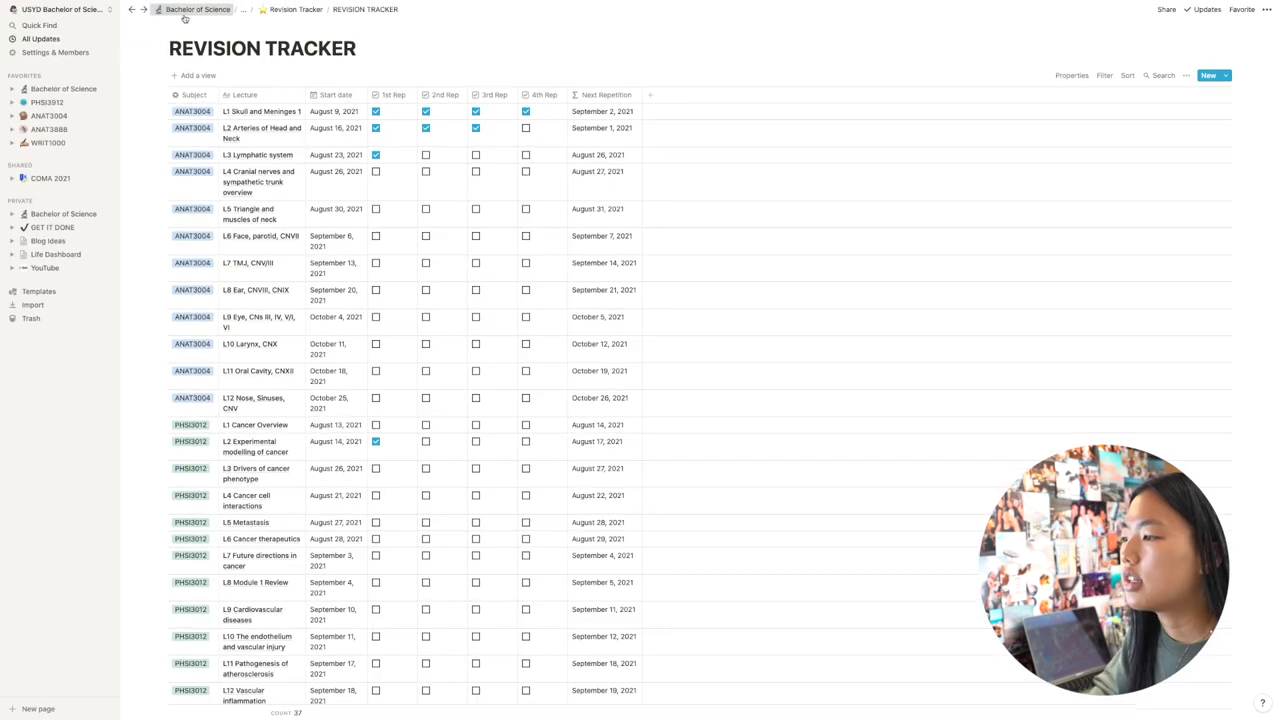
pyautogui.click(190, 10)
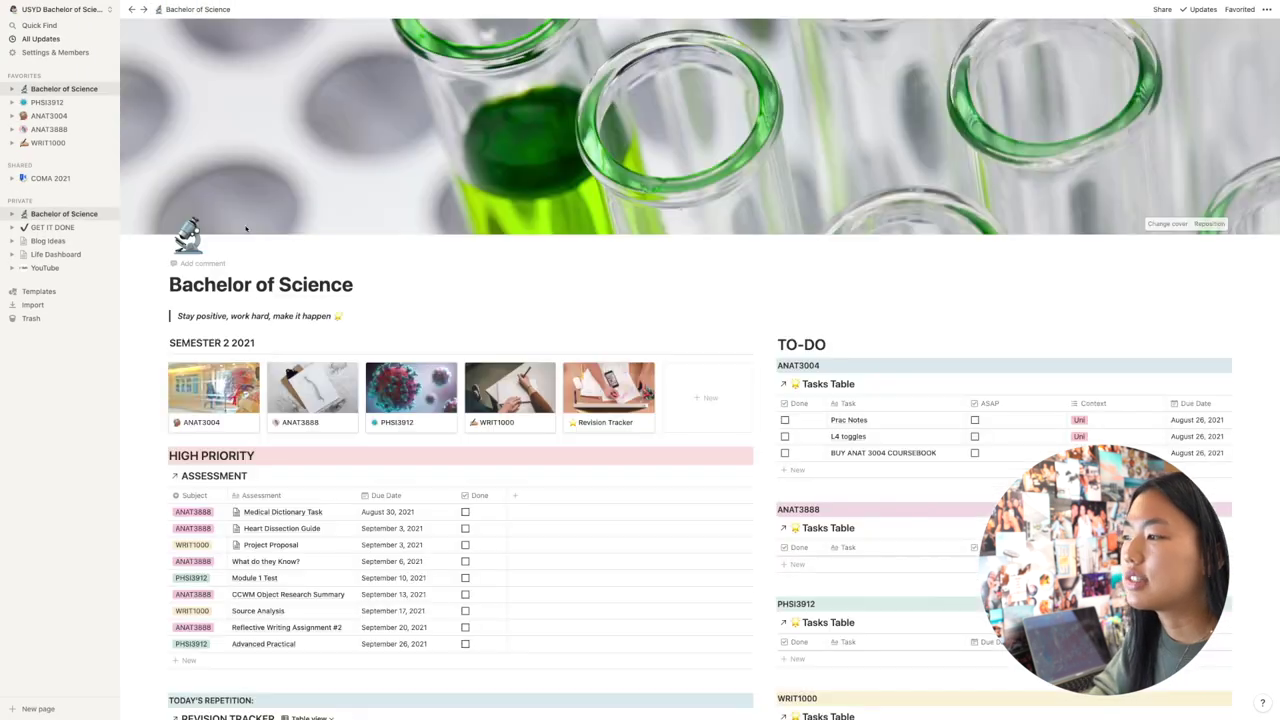
# Step: Examine the filter on the REVISION TRACKER table under TODAY'S REPETITION, including the properties it can use
pyautogui.scroll(-7, 245, 229)
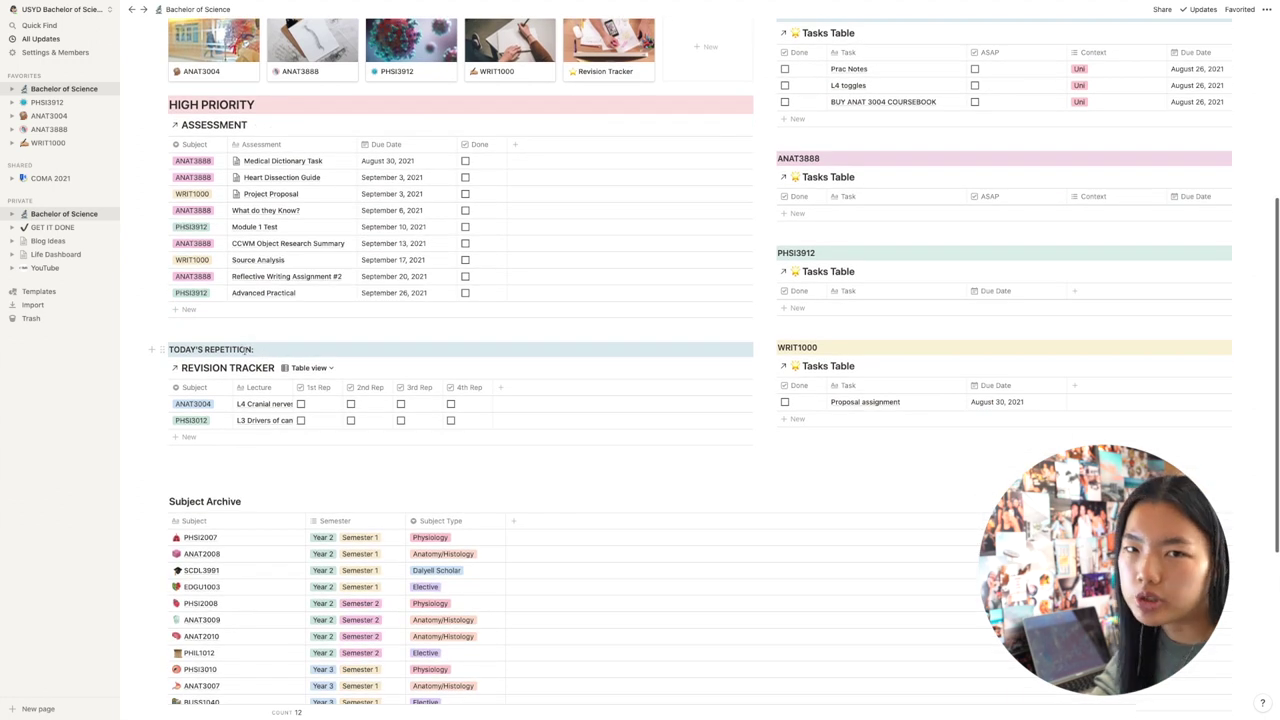
pyautogui.scroll(-1, 285, 395)
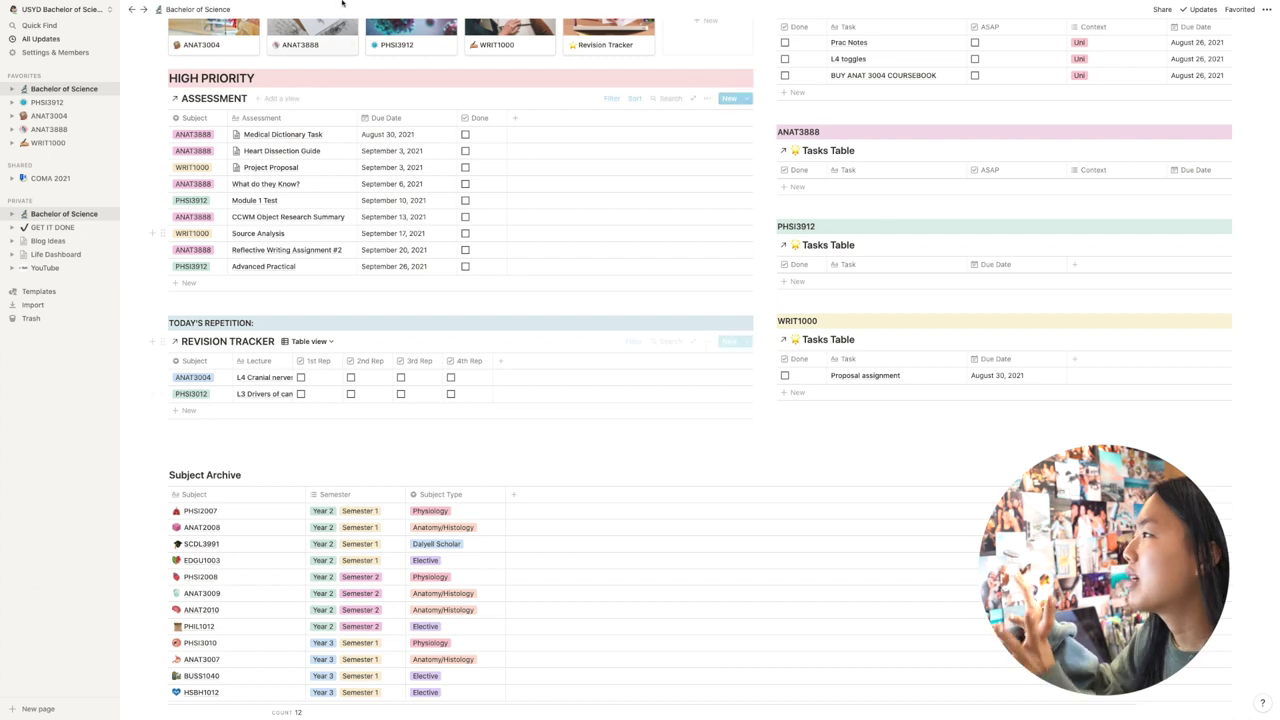
pyautogui.moveTo(331, 3)
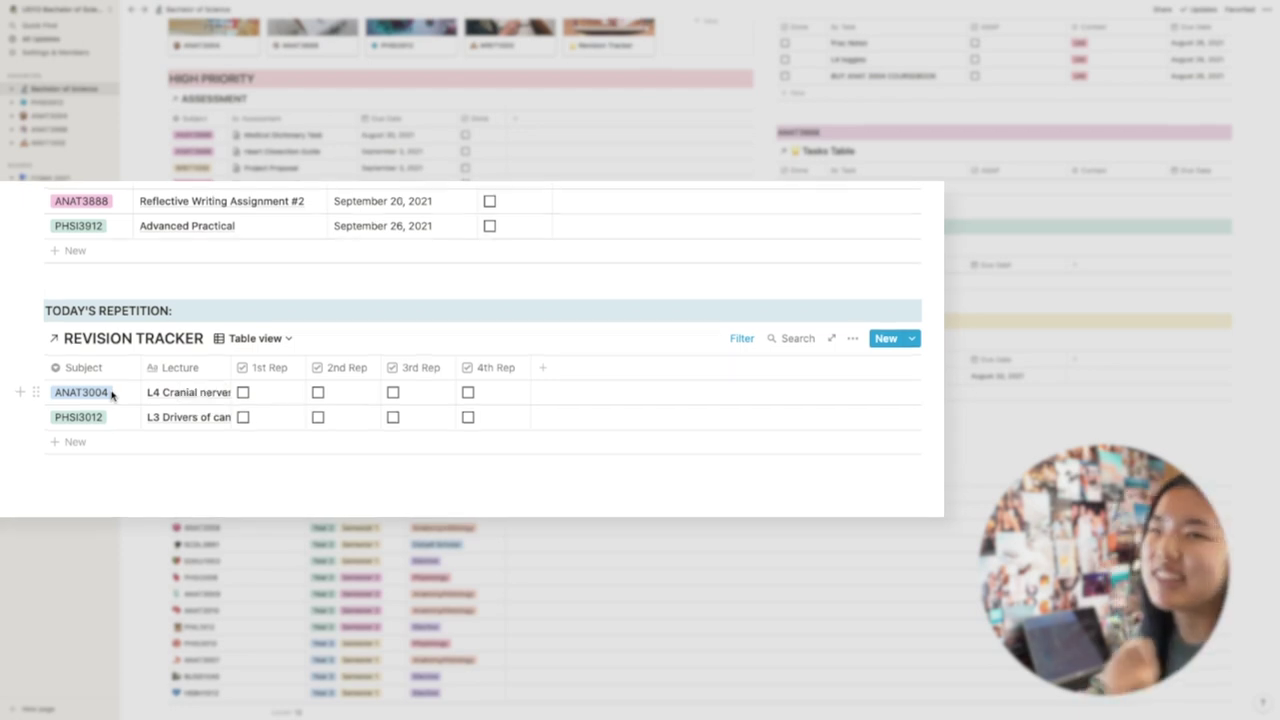
pyautogui.scroll(3, 111, 392)
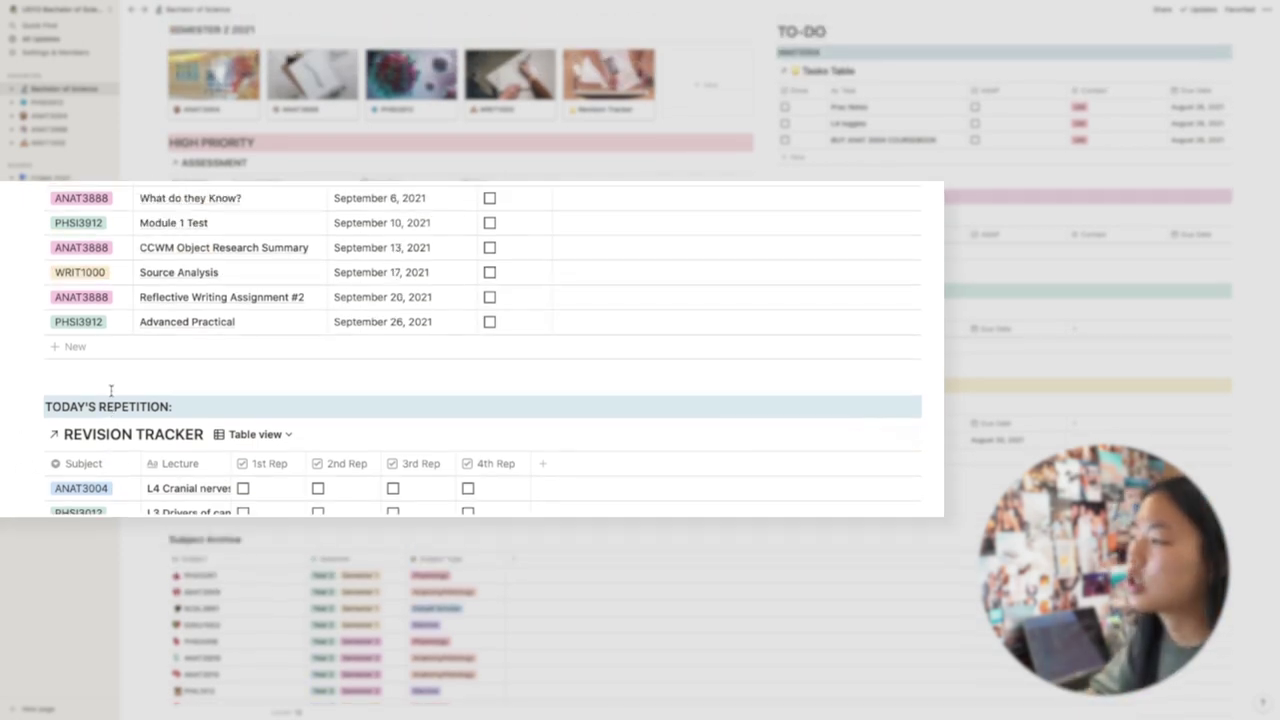
pyautogui.scroll(-3, 111, 392)
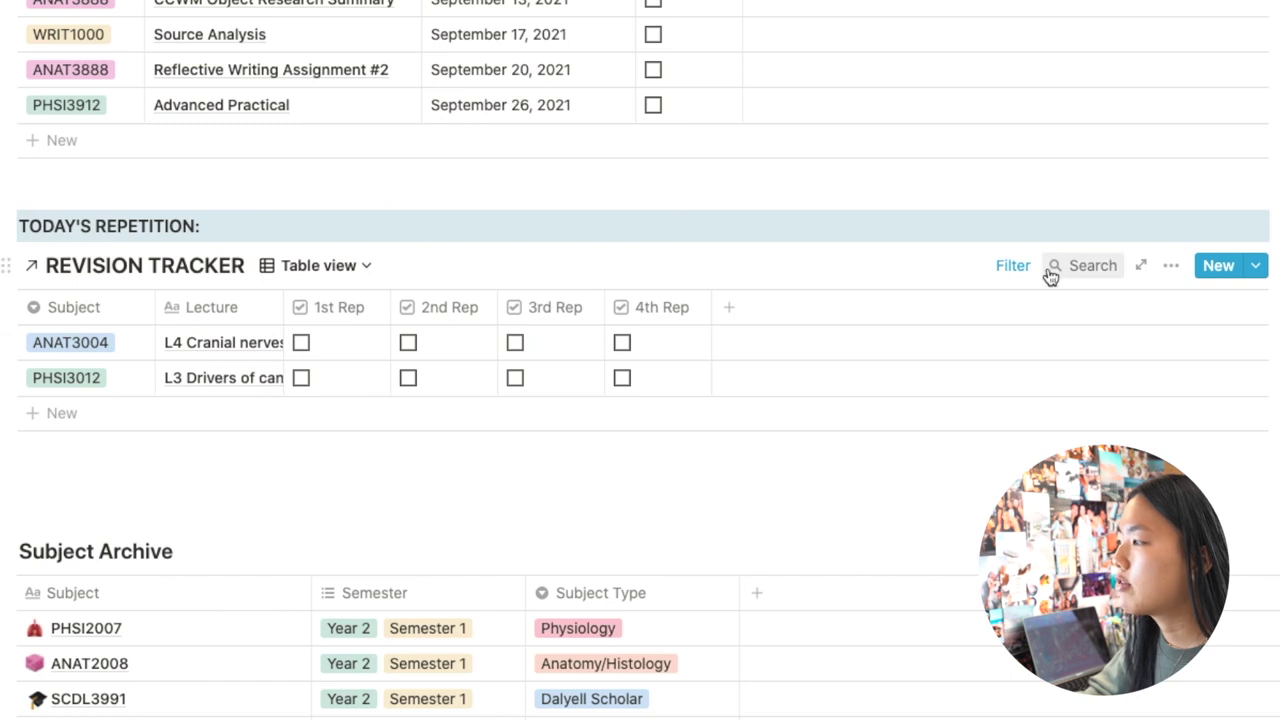
pyautogui.click(1024, 272)
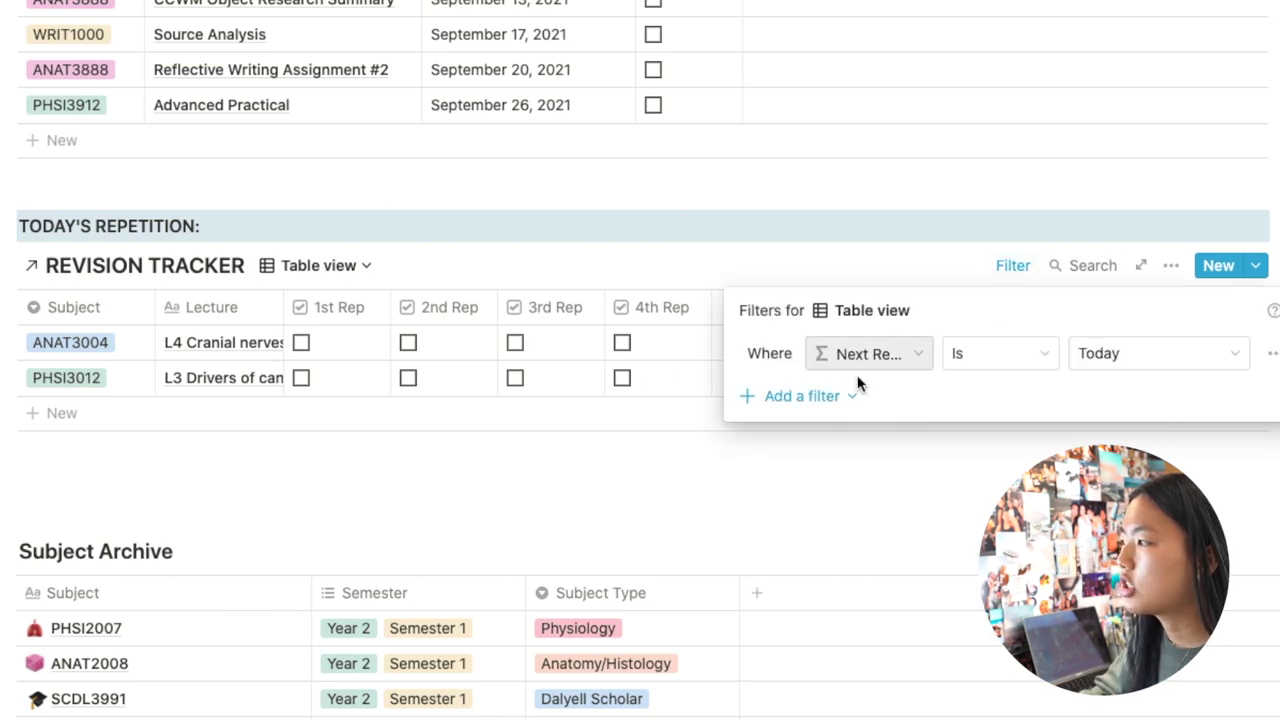
pyautogui.click(860, 364)
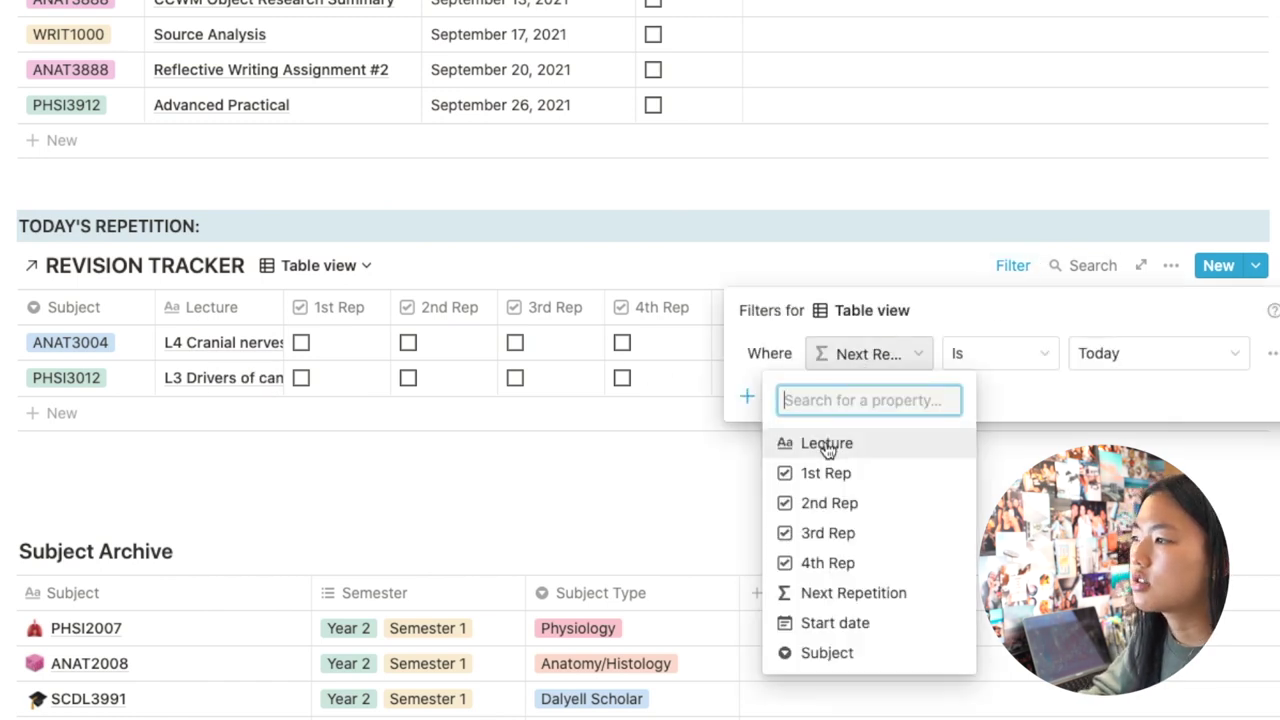
pyautogui.click(1134, 377)
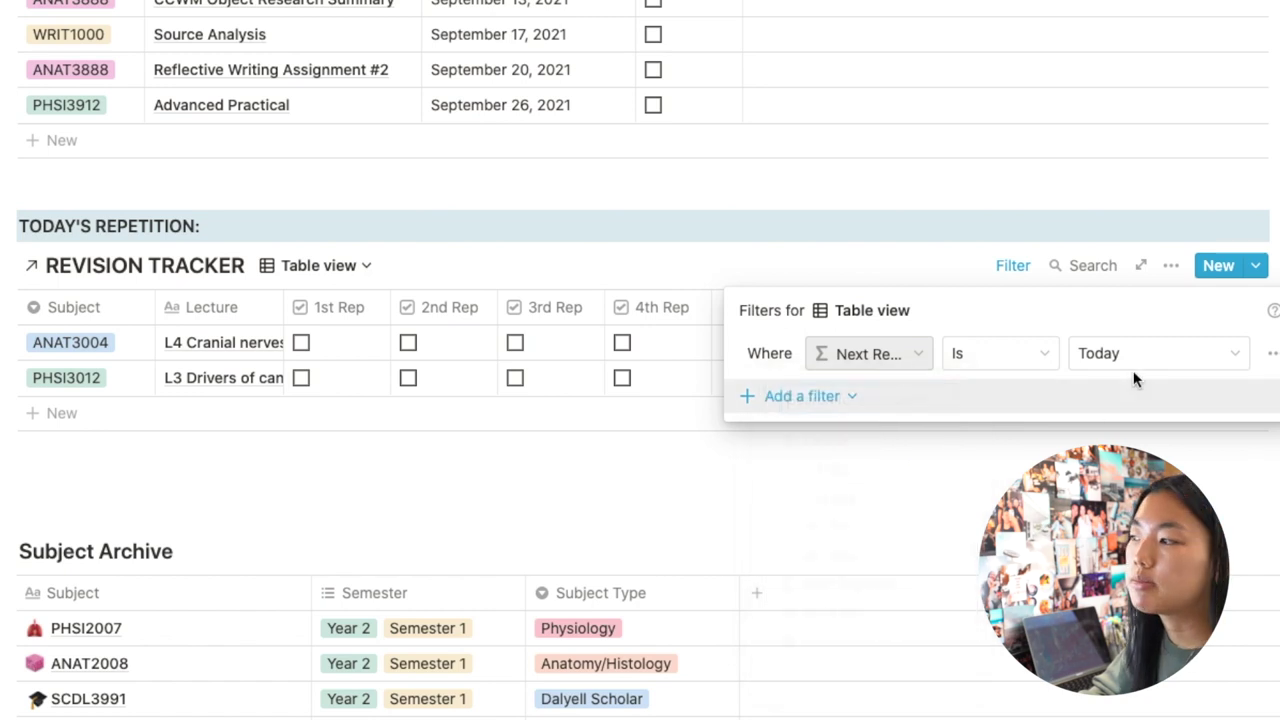
pyautogui.click(1012, 186)
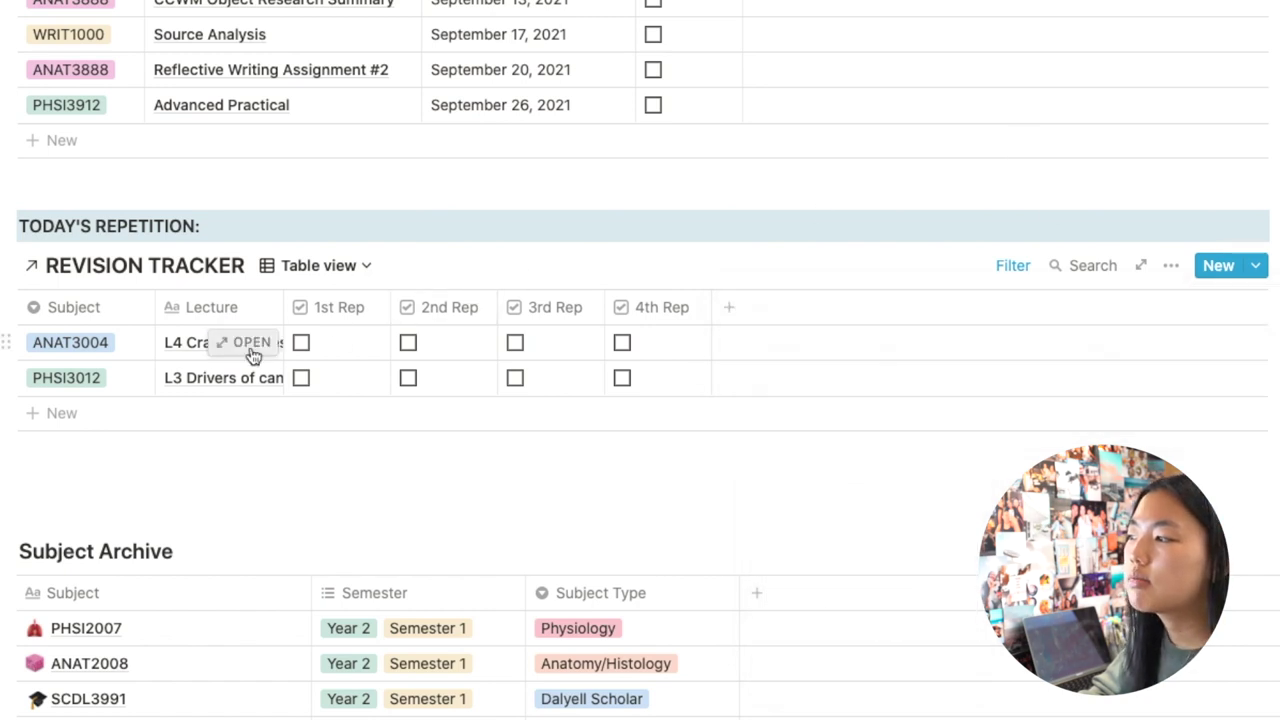
# Step: Mark 1st Rep as done for the L4 Cranial nerves and L3 Drivers of cancer lectures under TODAY'S REPETITION
pyautogui.click(304, 342)
pyautogui.click(306, 345)
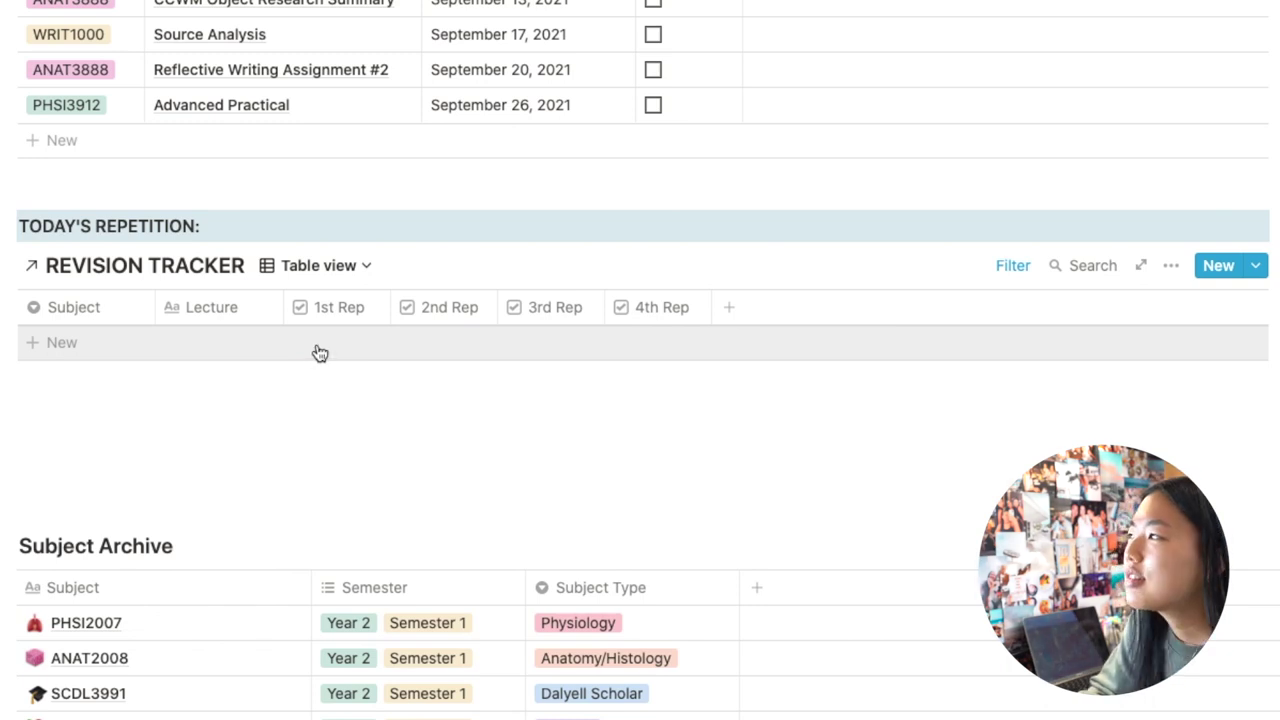
# Step: Look over the dashboard's ASSESSMENT, TODAY'S REPETITION and TO-DO sections and the semester subject gallery
pyautogui.scroll(5, 320, 353)
pyautogui.scroll(-2, 316, 342)
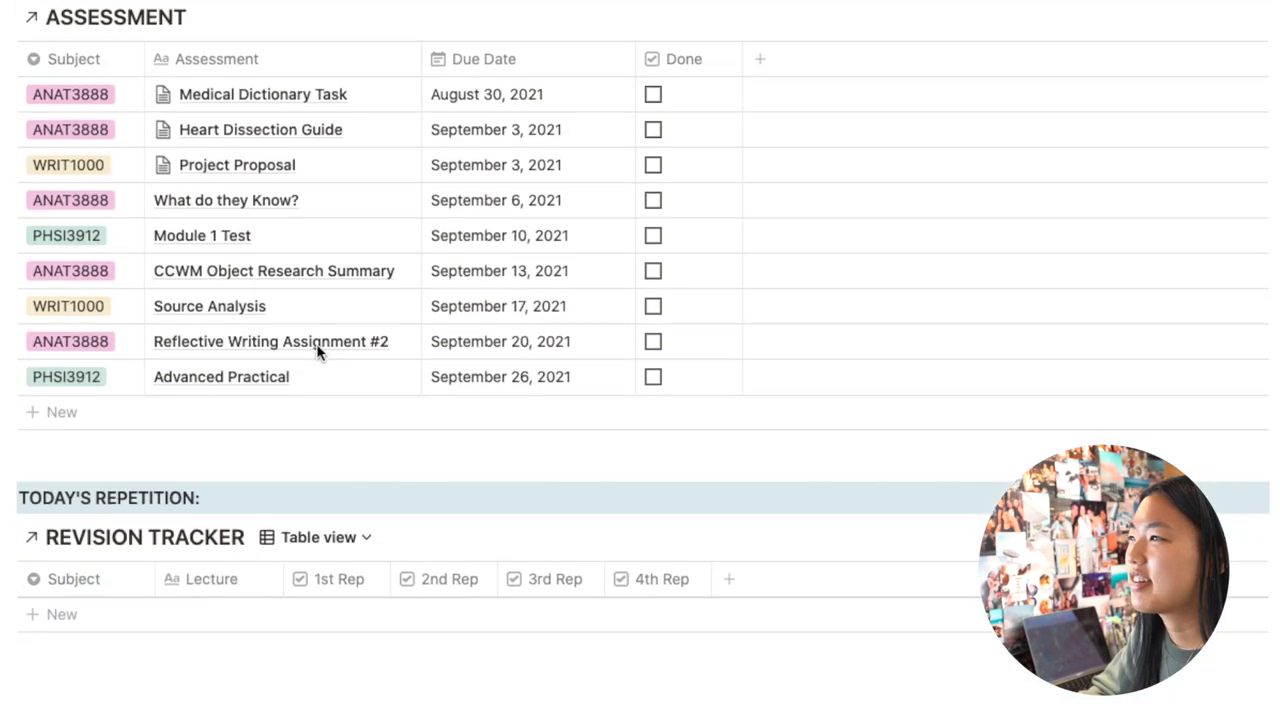
pyautogui.scroll(-1, 318, 348)
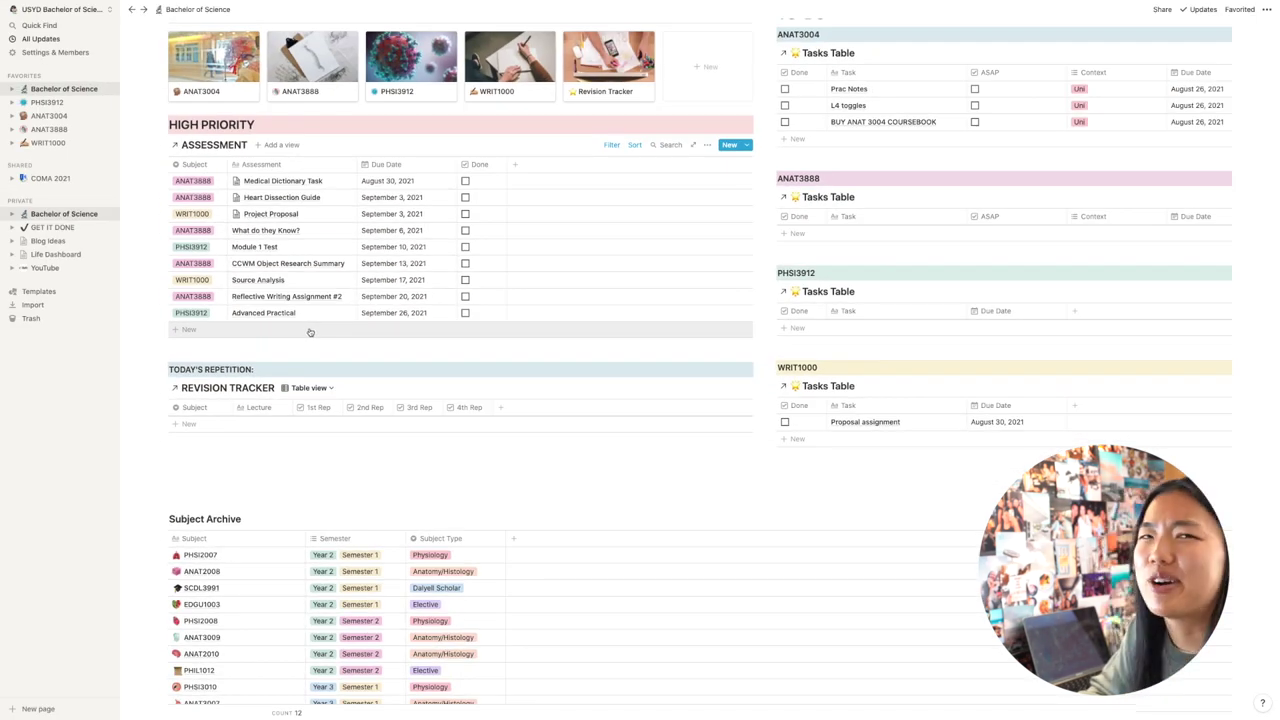
pyautogui.scroll(3, 308, 333)
pyautogui.scroll(-3, 312, 330)
pyautogui.scroll(1, 310, 332)
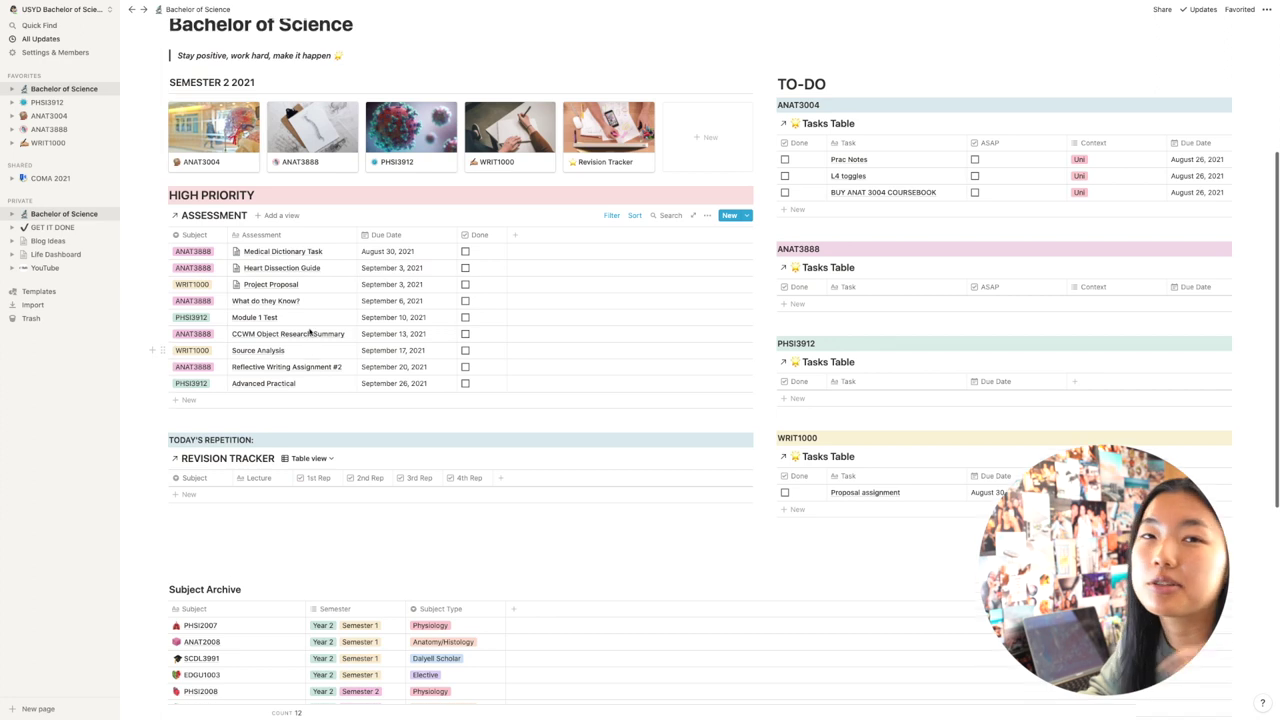
pyautogui.scroll(2, 310, 333)
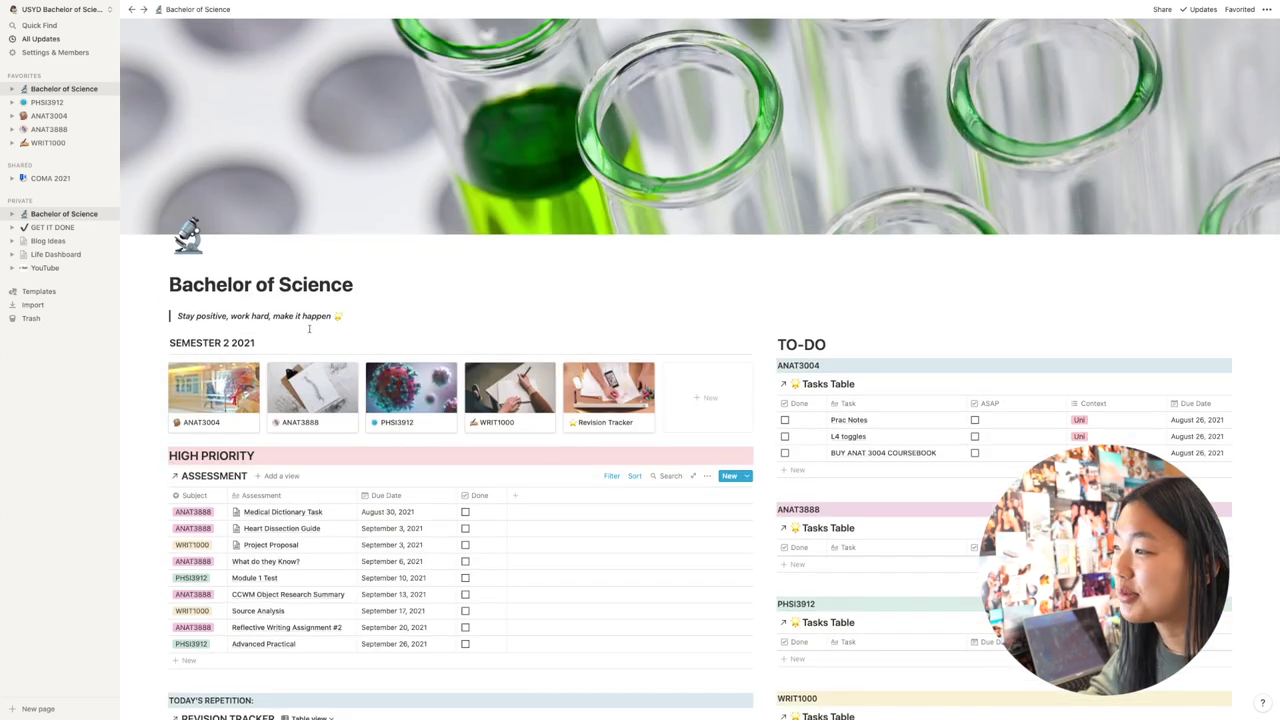
pyautogui.scroll(-2, 310, 329)
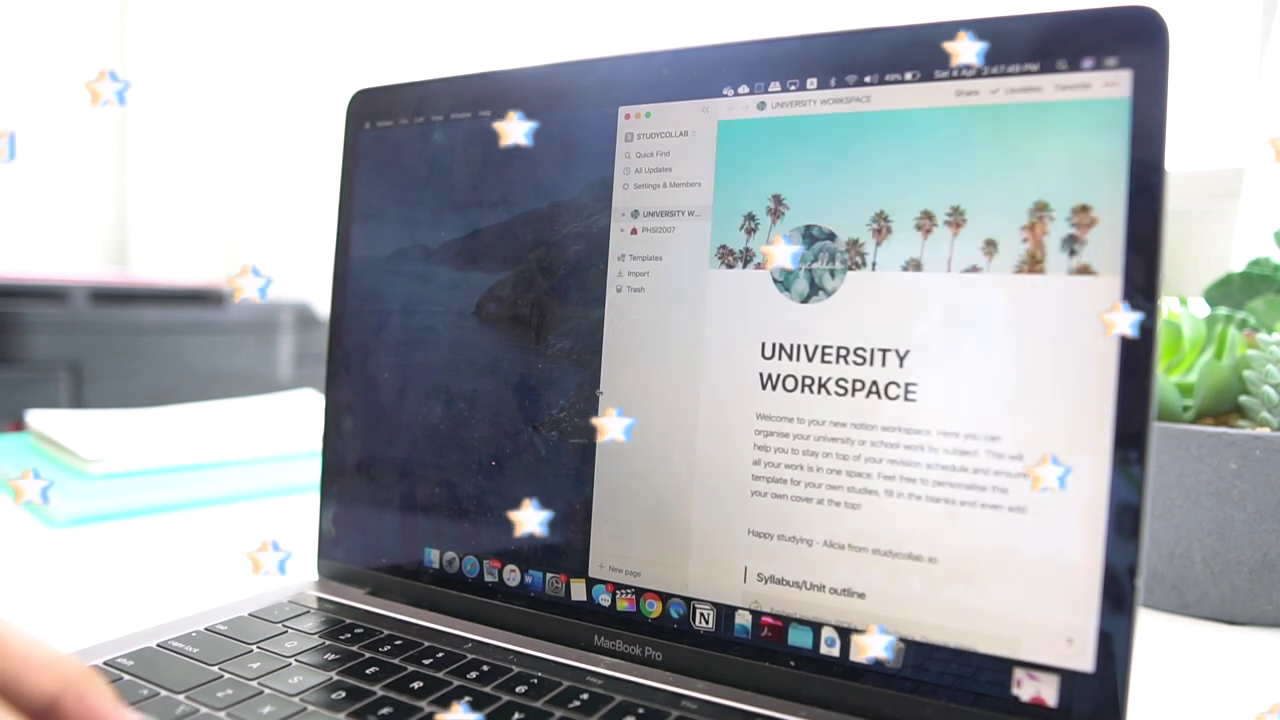
pyautogui.press('ctrl+super+f')
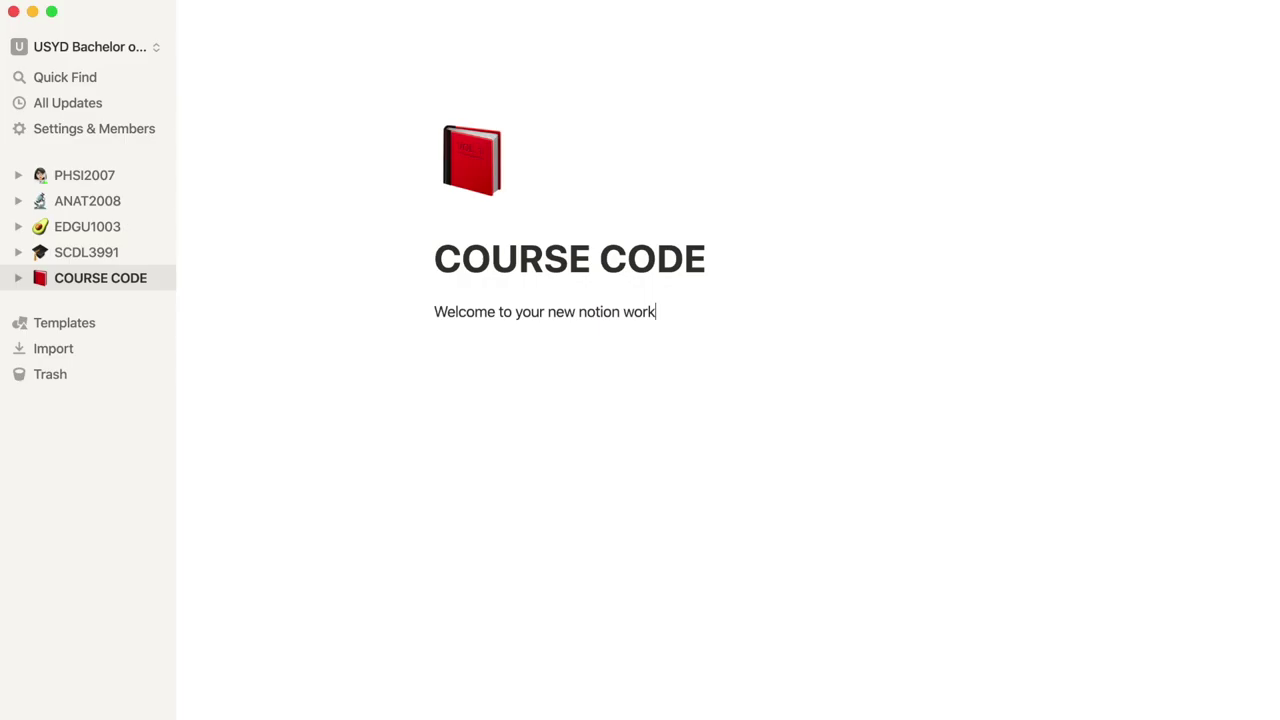
# Step: Complete the last word of the welcome line on the COURSE CODE page as "workspace"
pyautogui.write('space')
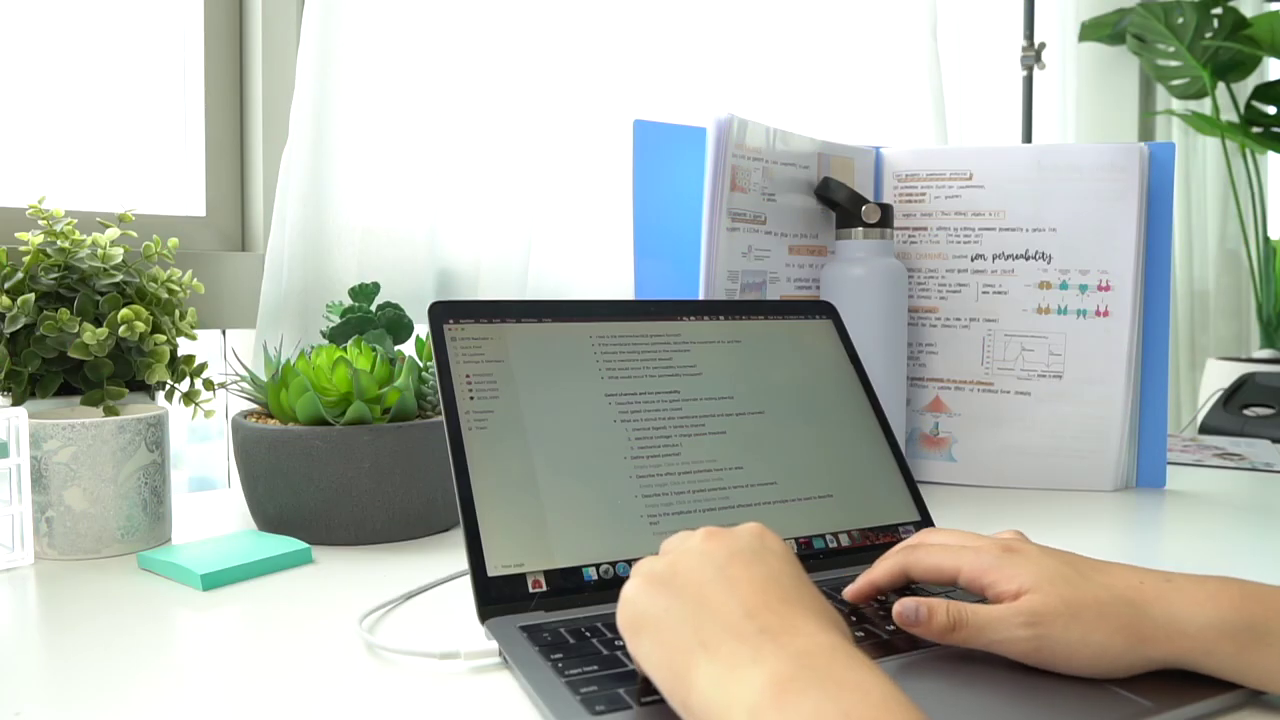